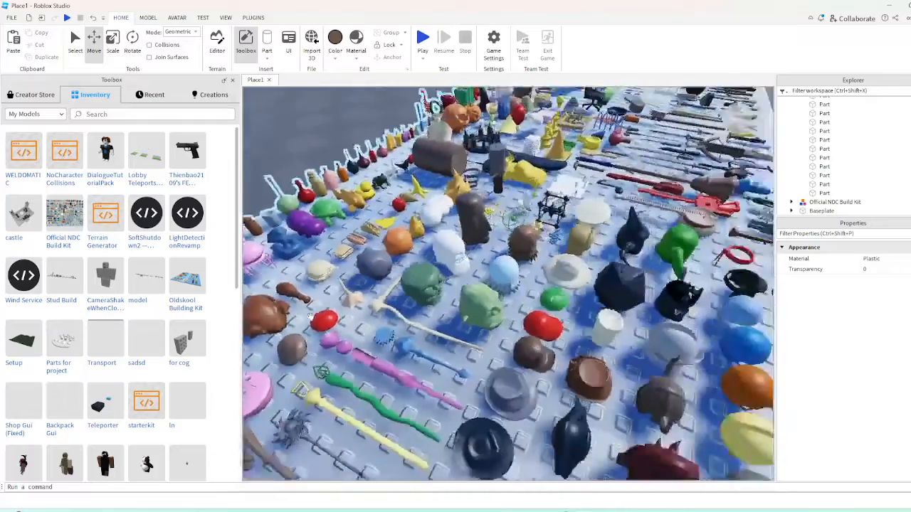
# Copy the dark grey 2×1×2 studded brick from the build kit and paste it into the workspace
pyautogui.moveTo(500, 396); pyautogui.dragTo(493, 408, button='right')
pyautogui.press('w')
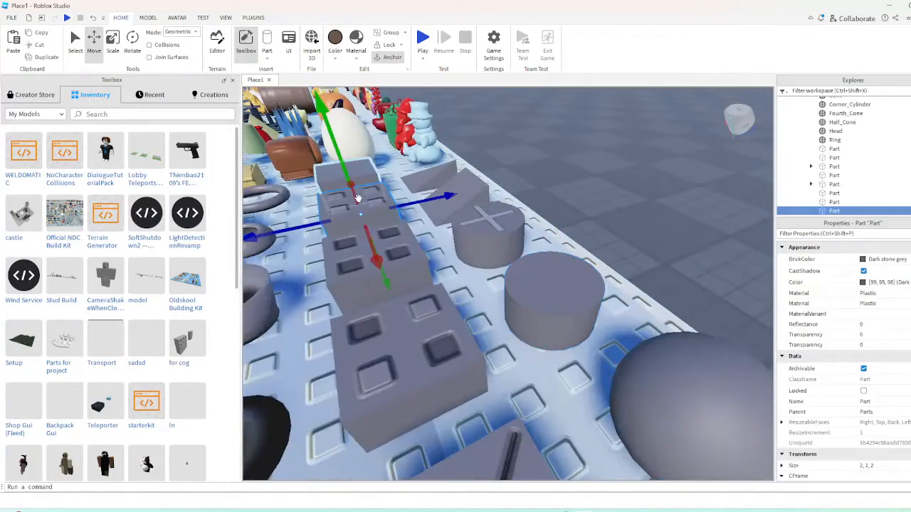
pyautogui.hotkey('ctrl', 'v')
pyautogui.scroll(-8, 366, 173)
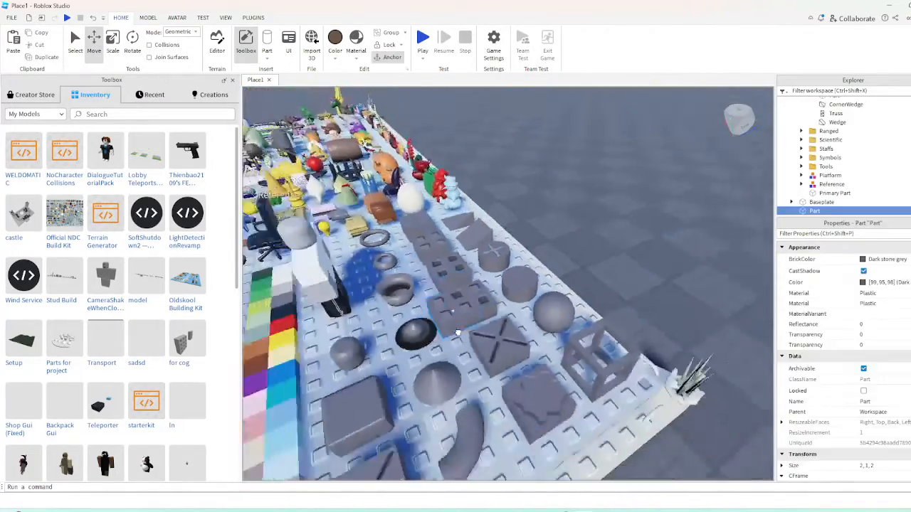
# Delete the Official NDC Build Kit model, keeping the pasted studded brick
pyautogui.moveTo(455, 329); pyautogui.dragTo(457, 332, button='right')
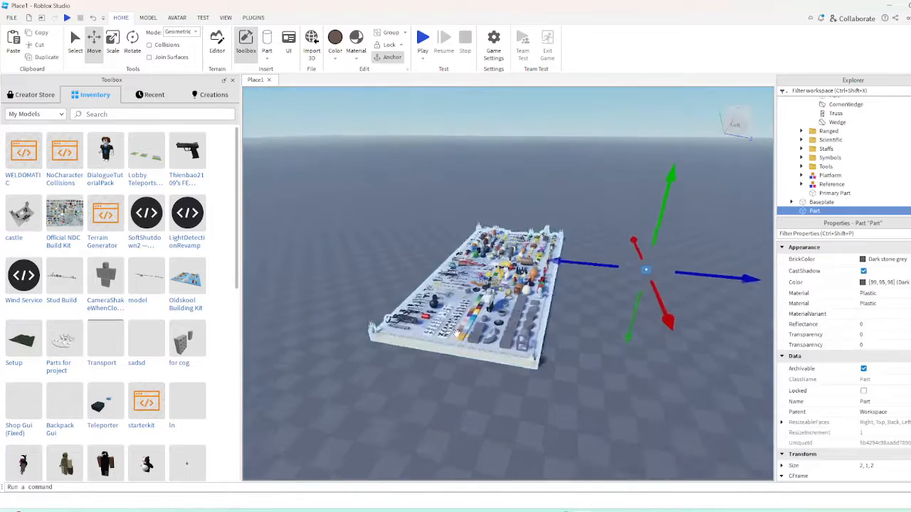
pyautogui.moveTo(349, 394); pyautogui.dragTo(573, 182)
pyautogui.press('Delete')
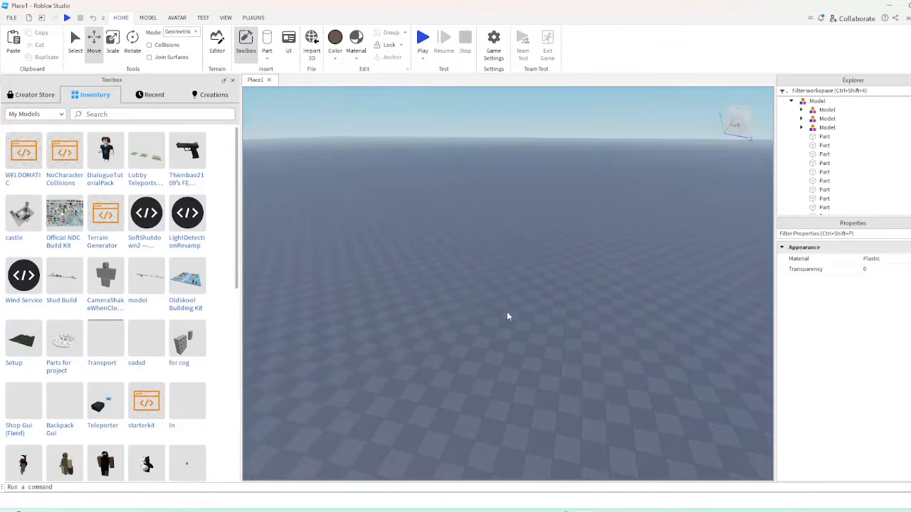
# Find the pasted studded brick on the baseplate, select it and focus on it
pyautogui.moveTo(508, 313); pyautogui.dragTo(513, 309, button='right')
pyautogui.press('w')
pyautogui.press('w')
pyautogui.press('a')
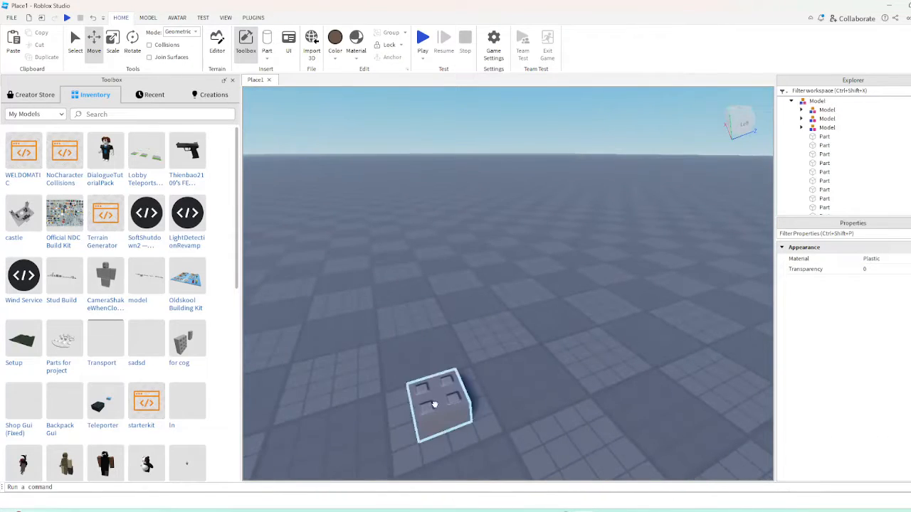
pyautogui.click(434, 404)
pyautogui.press('s')
pyautogui.press('a')
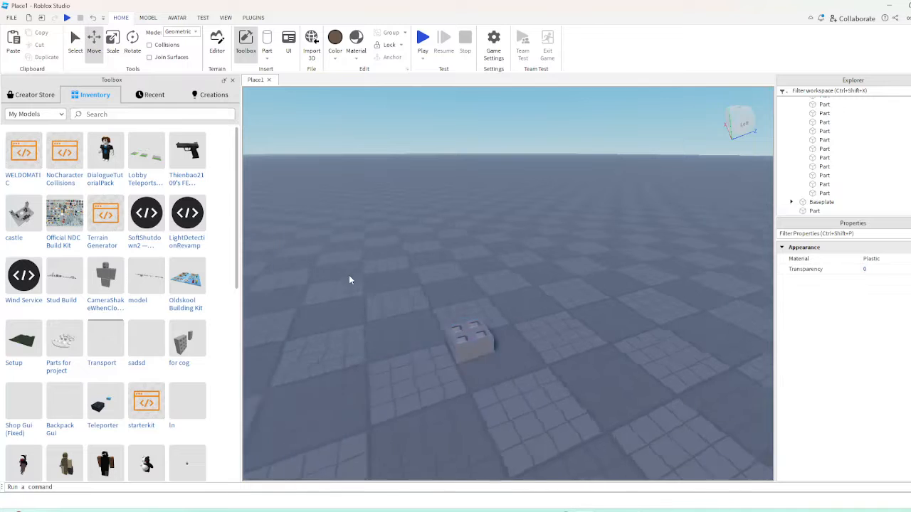
pyautogui.moveTo(354, 277); pyautogui.dragTo(390, 260, button='right')
pyautogui.press('w')
pyautogui.click(387, 259)
pyautogui.press('f')
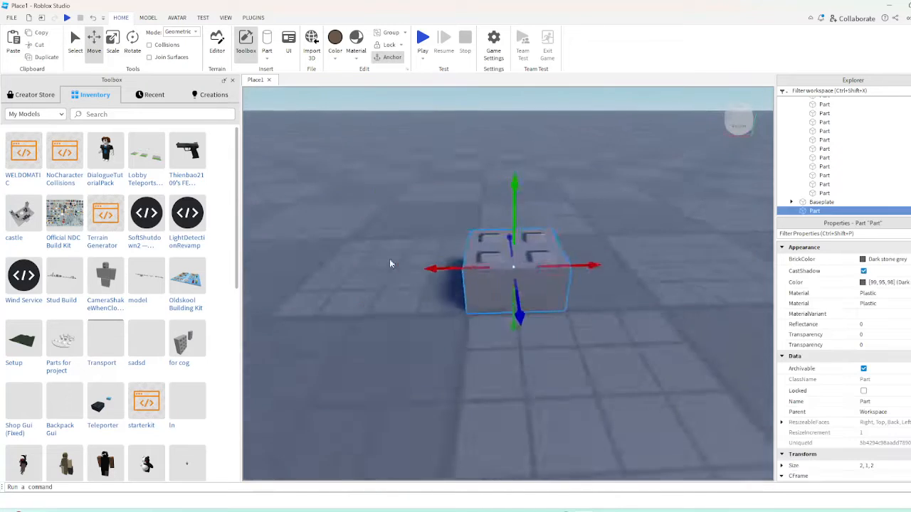
# Scale the brick vertically into a tall pillar sized 2, 13, 2
pyautogui.scroll(-3, 390, 261)
pyautogui.moveTo(511, 251); pyautogui.dragTo(539, 168)
pyautogui.moveTo(539, 169); pyautogui.dragTo(539, 169, button='right')
pyautogui.moveTo(539, 168); pyautogui.dragTo(540, 170)
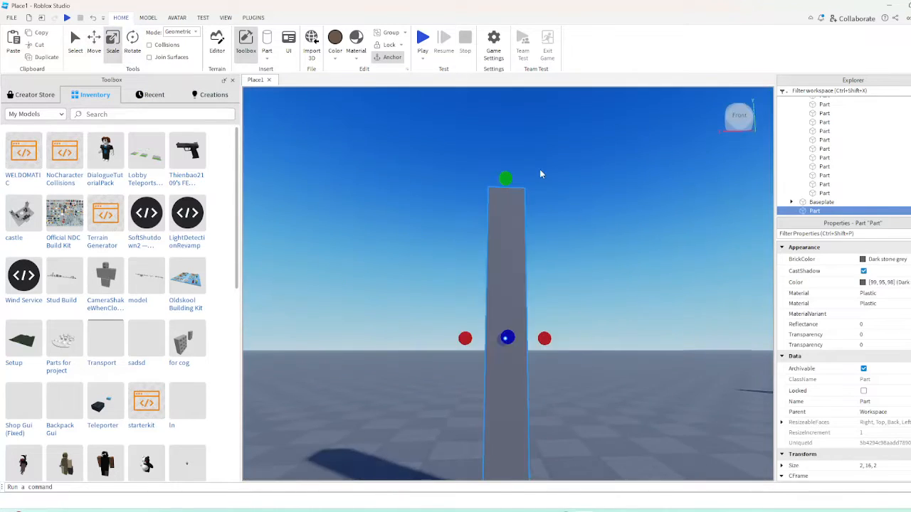
pyautogui.press('w')
pyautogui.press('d')
pyautogui.press('s')
pyautogui.moveTo(457, 98); pyautogui.dragTo(463, 176)
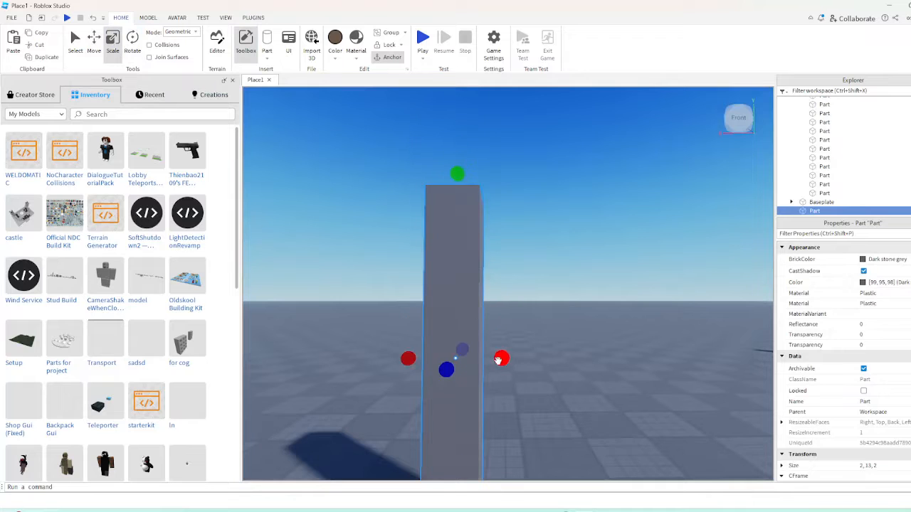
# Duplicate the pillar and scale the copy to a 2, 1, 2 block against the pillar's upper side
pyautogui.moveTo(498, 360); pyautogui.dragTo(566, 368)
pyautogui.moveTo(566, 368); pyautogui.dragTo(501, 374, button='right')
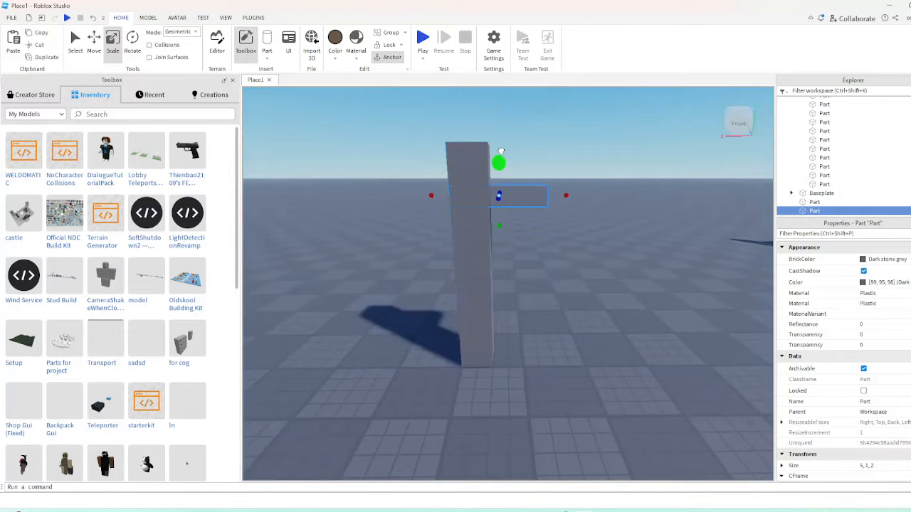
pyautogui.moveTo(565, 192); pyautogui.dragTo(546, 188)
pyautogui.moveTo(499, 187); pyautogui.dragTo(499, 186, button='right')
pyautogui.press('w')
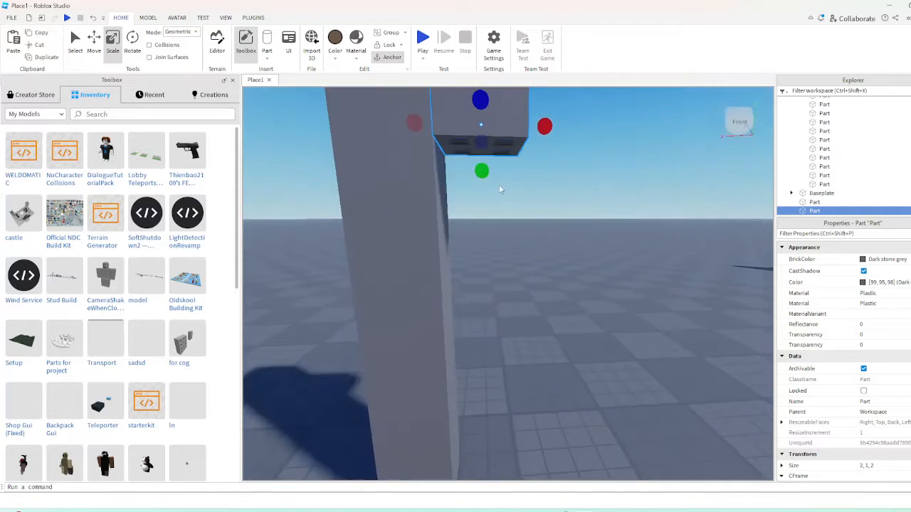
# Duplicate the small block and scale the copy into a support 1 stud wide beneath it, against the pillar
pyautogui.moveTo(514, 169); pyautogui.dragTo(513, 170)
pyautogui.moveTo(513, 170); pyautogui.dragTo(487, 165, button='right')
pyautogui.press('s')
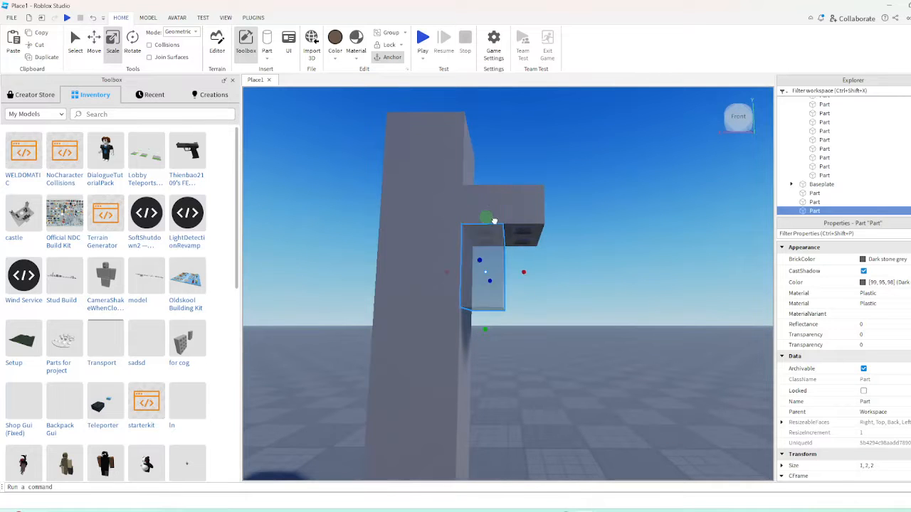
pyautogui.click(564, 362)
pyautogui.press('s')
pyautogui.moveTo(564, 361); pyautogui.dragTo(511, 249, button='right')
# Duplicate the upper block and lengthen the copy outward into a horizontal beam projecting from the pillar
pyautogui.click(511, 246)
pyautogui.press('w')
pyautogui.press('s')
pyautogui.hotkey('ctrl', 'd')
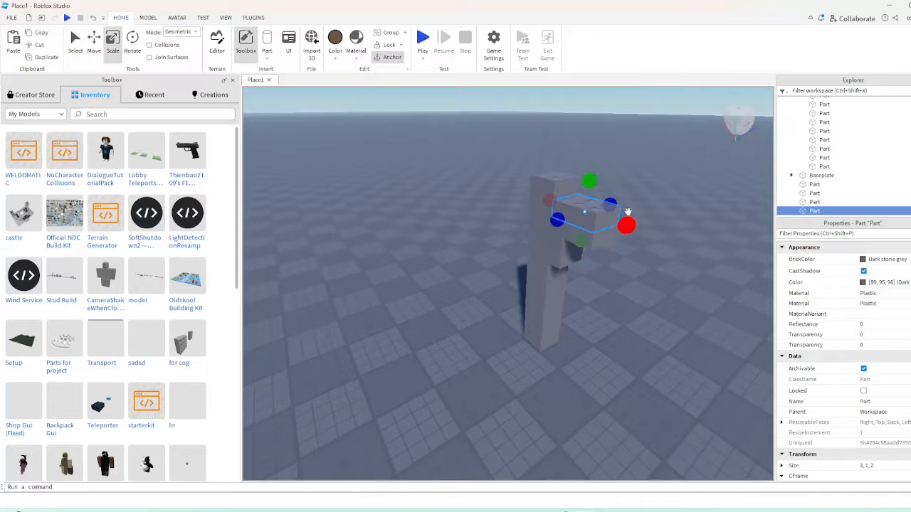
pyautogui.moveTo(627, 224); pyautogui.dragTo(688, 246)
# Group the pillar, stepped supports and beam into one model
pyautogui.click(449, 372)
pyautogui.moveTo(449, 371); pyautogui.dragTo(448, 372, button='right')
pyautogui.press('s')
pyautogui.hotkey('ctrl', 'g')
pyautogui.press('s')
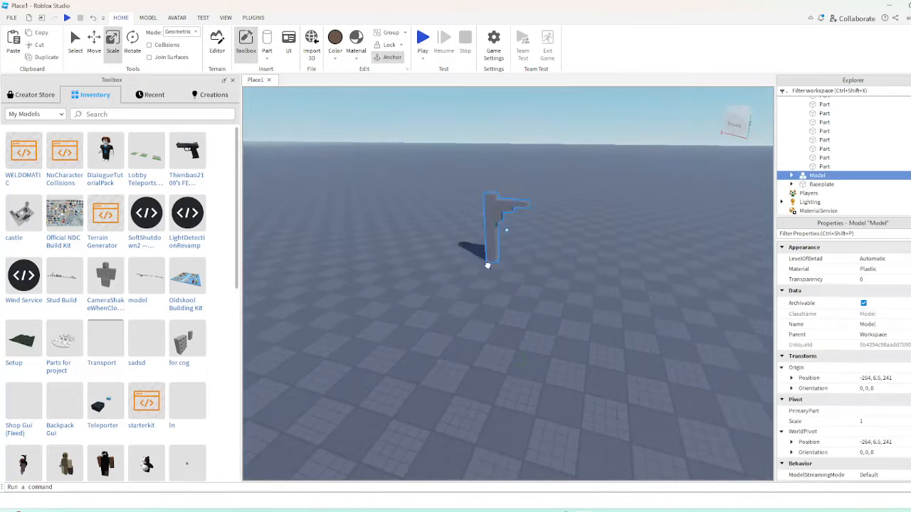
# Mirror the half-arch model across the beam's end face with the Reflect plugin to complete the arch
pyautogui.click(254, 18)
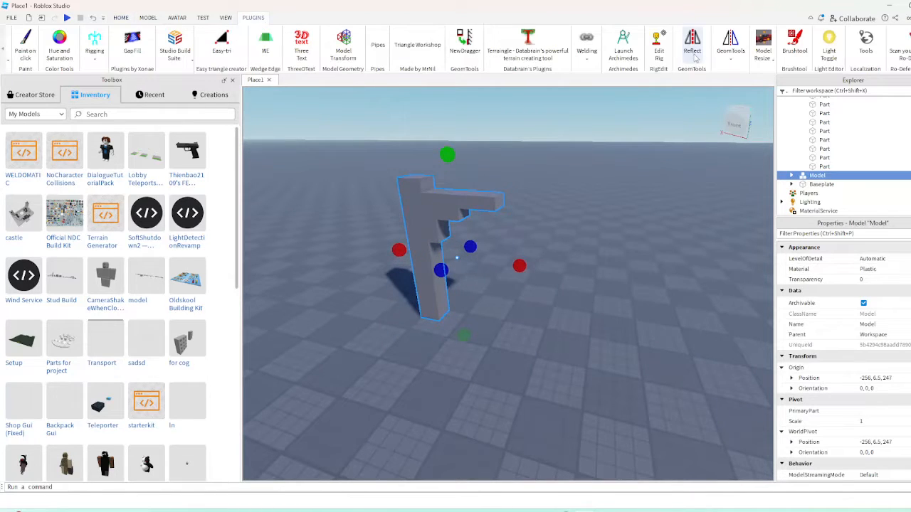
pyautogui.click(723, 88)
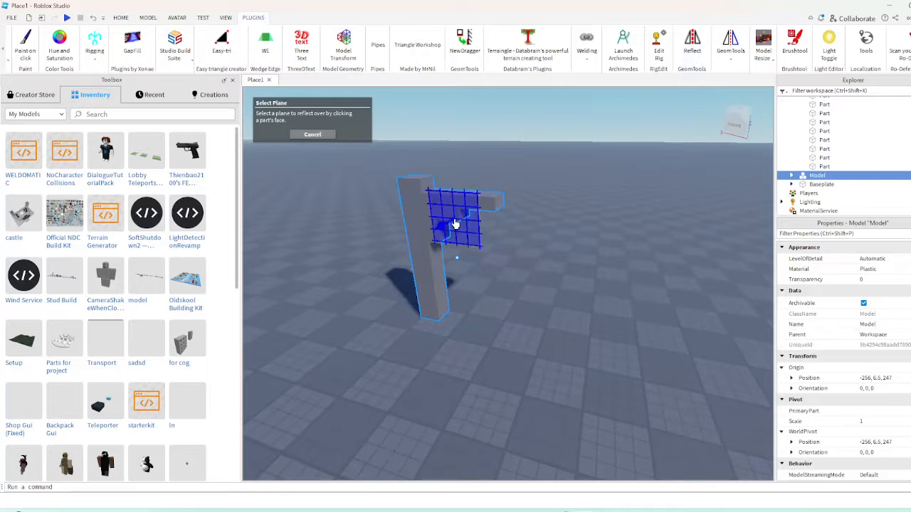
pyautogui.click(502, 205)
pyautogui.scroll(5, 469, 349)
pyautogui.scroll(-5, 470, 350)
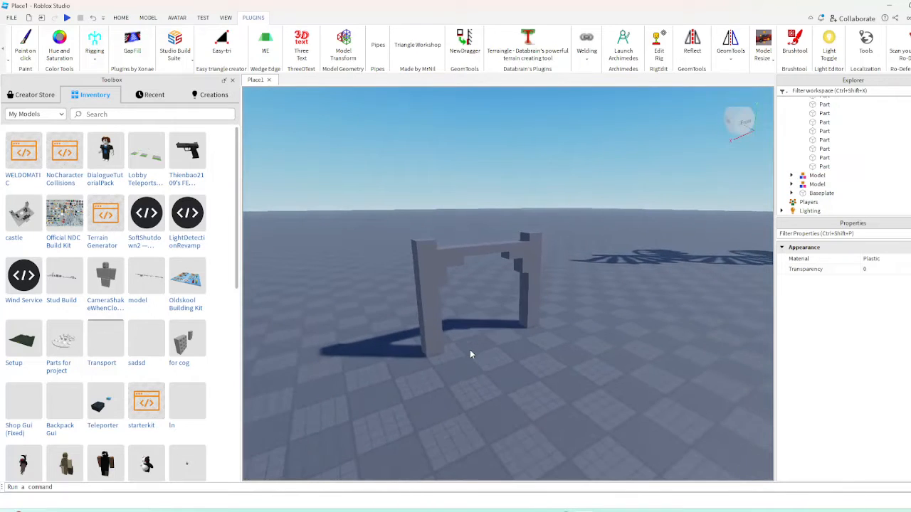
# Duplicate both arch halves and rotate the copies a quarter turn about the vertical axis to cross the original arch
pyautogui.scroll(5, 466, 343)
pyautogui.scroll(-5, 427, 270)
pyautogui.moveTo(387, 204); pyautogui.dragTo(496, 313)
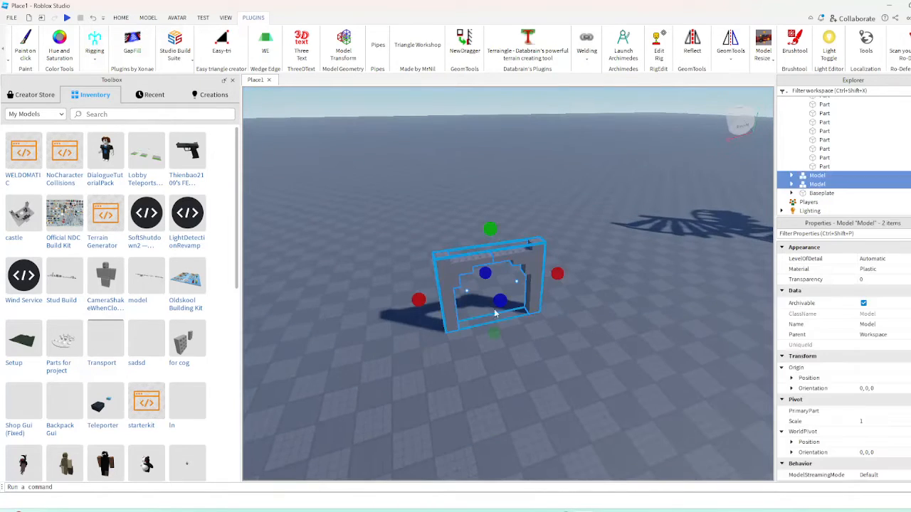
pyautogui.click(121, 17)
pyautogui.click(133, 39)
pyautogui.scroll(5, 491, 321)
pyautogui.moveTo(491, 321); pyautogui.dragTo(490, 385, button='right')
pyautogui.scroll(-5, 490, 396)
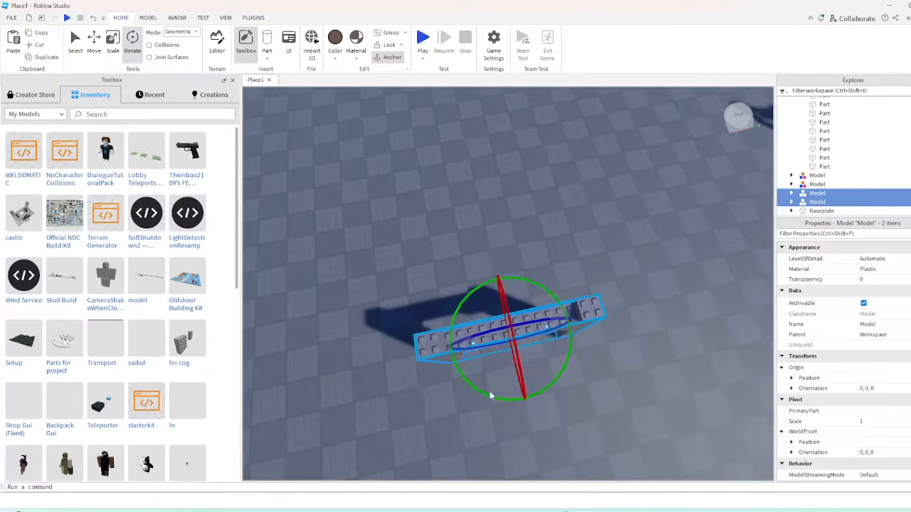
pyautogui.moveTo(447, 362); pyautogui.dragTo(442, 300)
pyautogui.click(438, 304)
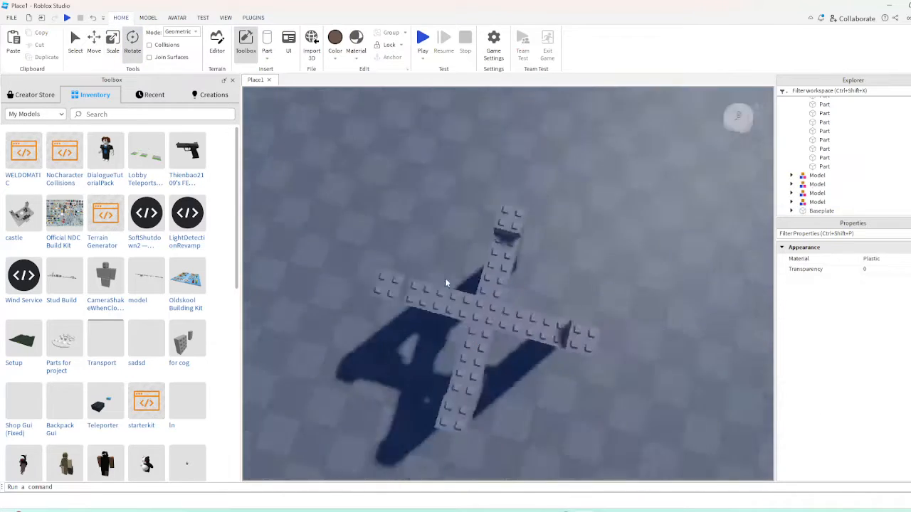
# Duplicate all four half-arch models and rotate the copies about the vertical axis into the gaps between the originals
pyautogui.scroll(5, 445, 277)
pyautogui.moveTo(444, 278); pyautogui.dragTo(451, 285, button='right')
pyautogui.scroll(-5, 451, 284)
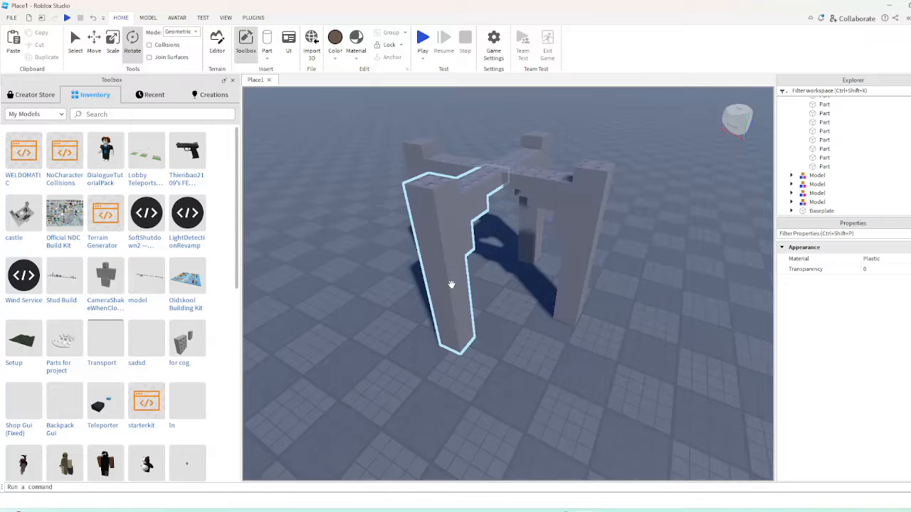
pyautogui.scroll(-5, 451, 285)
pyautogui.moveTo(370, 138); pyautogui.dragTo(641, 382)
pyautogui.scroll(5, 641, 383)
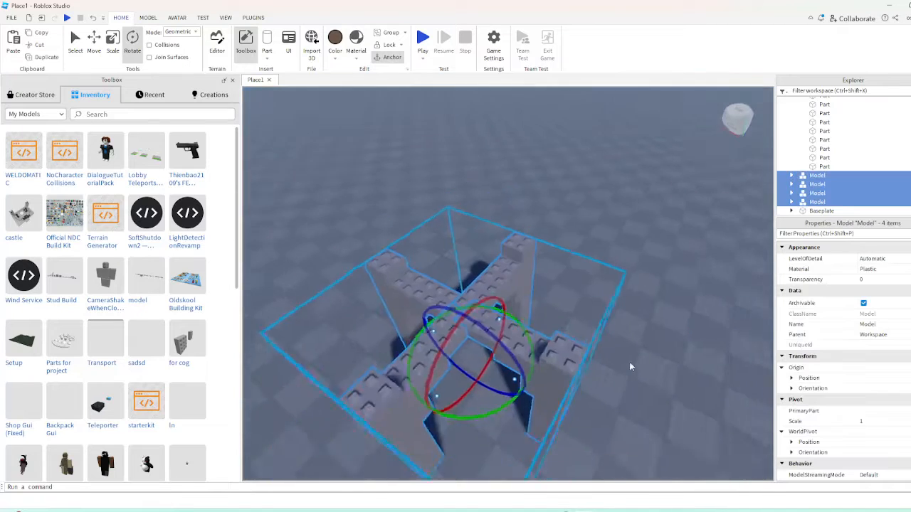
pyautogui.scroll(-3, 629, 362)
pyautogui.hotkey('ctrl', 'd')
pyautogui.moveTo(491, 388); pyautogui.dragTo(420, 403)
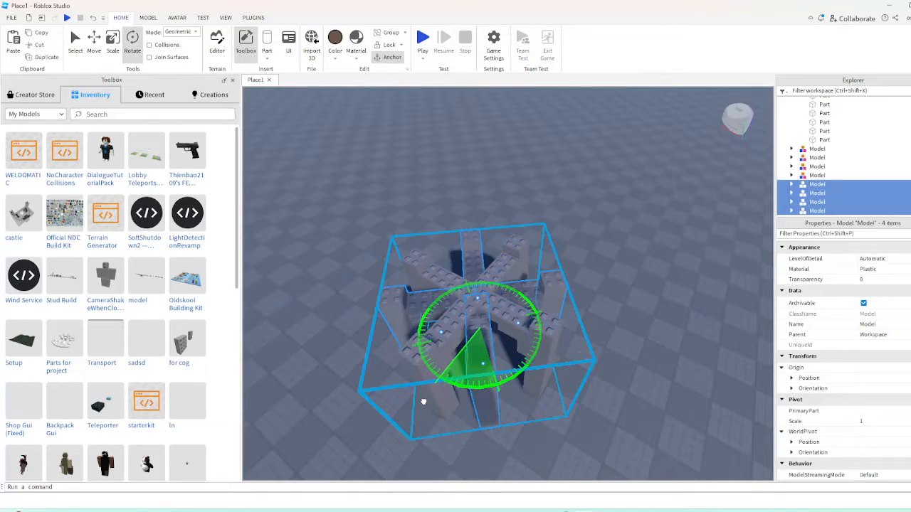
pyautogui.click(576, 453)
# Select all eight half-arch models and group them into a single ring model
pyautogui.scroll(4, 576, 453)
pyautogui.moveTo(576, 453); pyautogui.dragTo(576, 452, button='right')
pyautogui.scroll(-3, 575, 453)
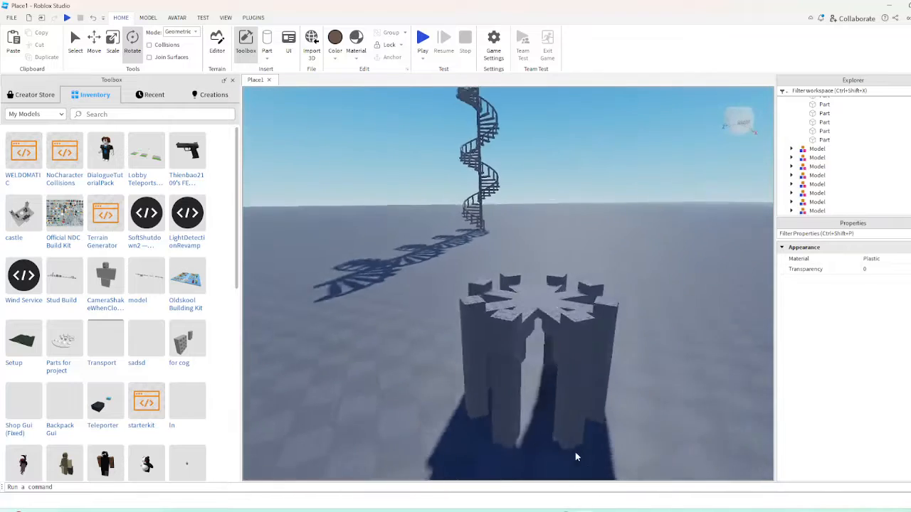
pyautogui.scroll(-3, 563, 425)
pyautogui.scroll(5, 566, 414)
pyautogui.moveTo(534, 403); pyautogui.dragTo(534, 404, button='right')
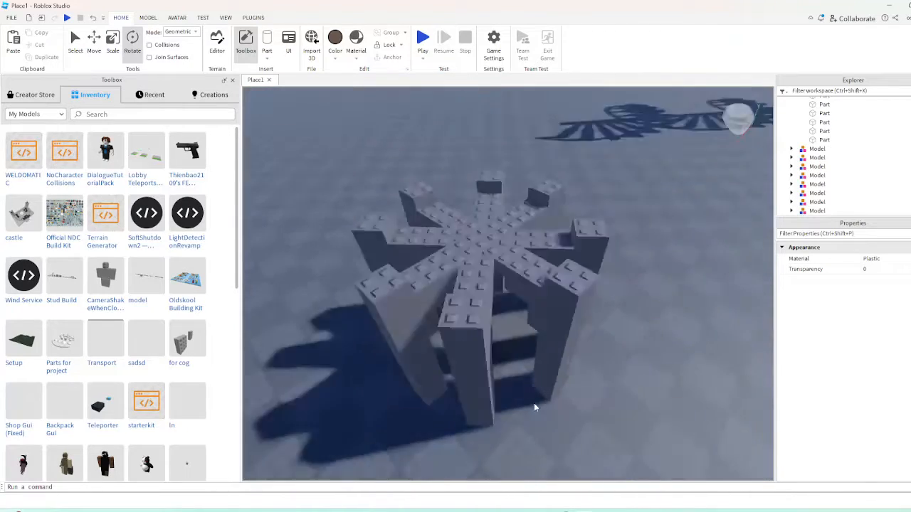
pyautogui.scroll(-5, 533, 407)
pyautogui.moveTo(405, 229); pyautogui.dragTo(606, 421)
pyautogui.hotkey('ctrl', 'g')
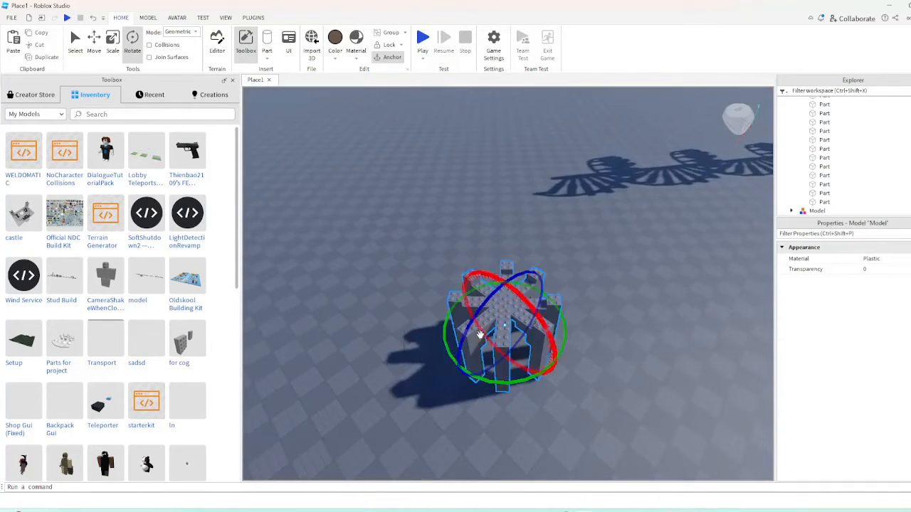
# Duplicate the pillar ring and stretch one copy upward into a tall central tower with ResizeWorld
pyautogui.click(253, 17)
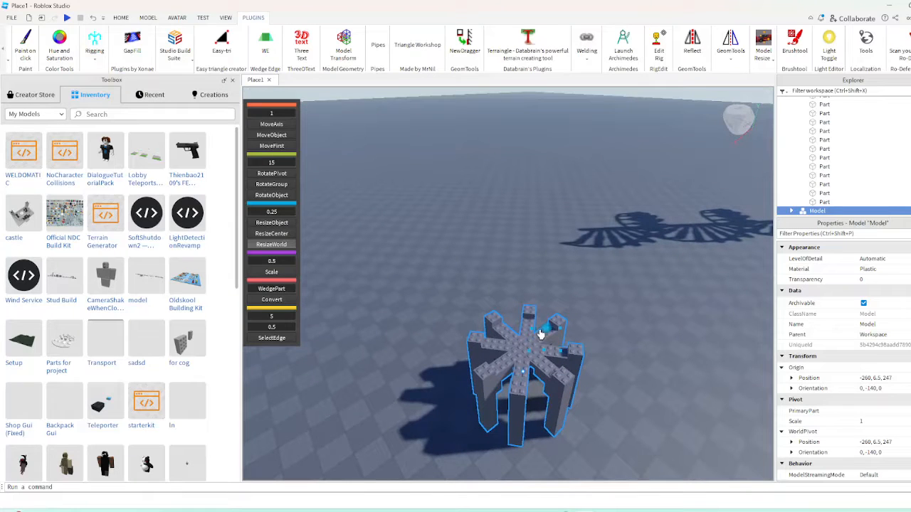
pyautogui.moveTo(541, 334); pyautogui.dragTo(543, 235)
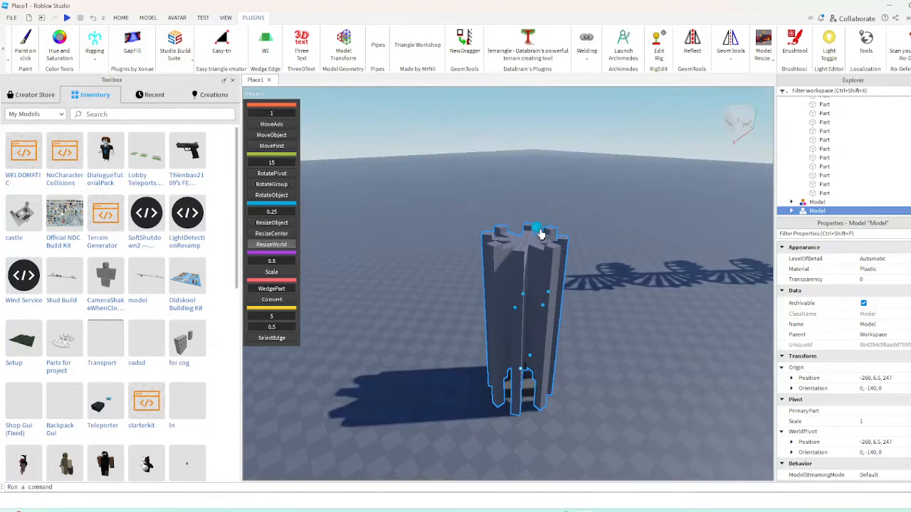
# Scale one copy of the short pillar ring to 2.111 and another to 3.877 around the central tower
pyautogui.click(121, 19)
pyautogui.moveTo(528, 254); pyautogui.dragTo(573, 242)
pyautogui.press('s')
pyautogui.press('w')
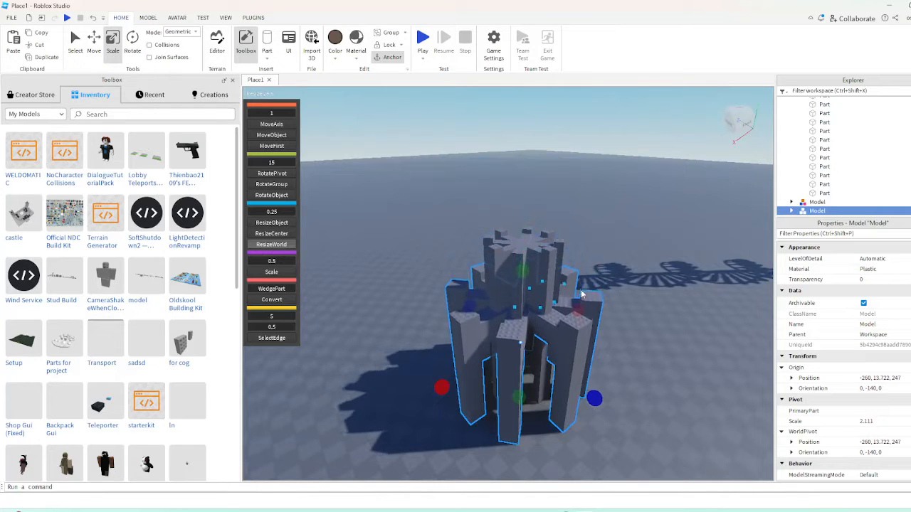
pyautogui.moveTo(522, 276); pyautogui.dragTo(495, 273)
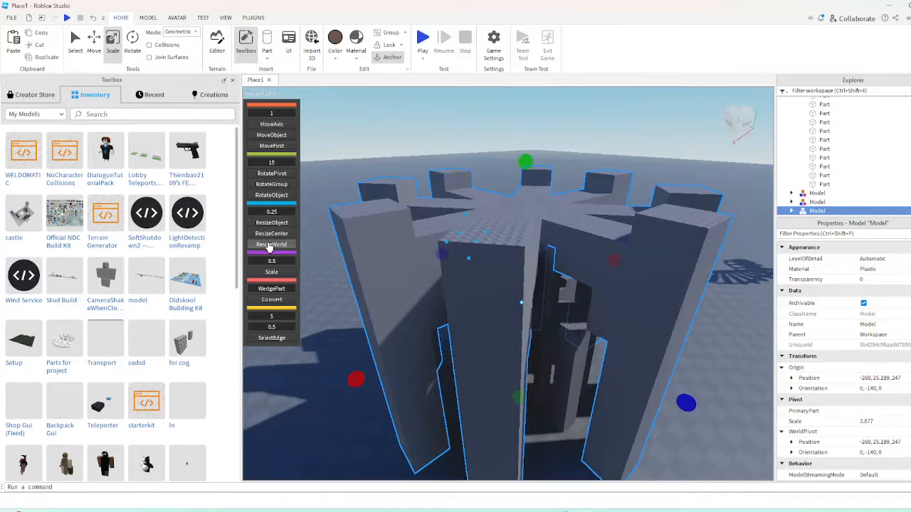
# Lower the outermost pillar ring with ResizeWorld so it forms a tier below the central tower
pyautogui.moveTo(469, 223); pyautogui.dragTo(496, 185)
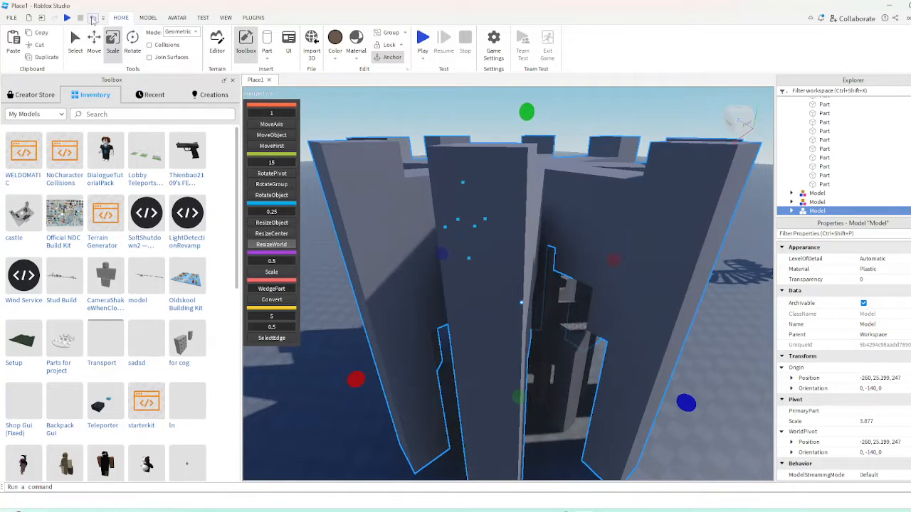
pyautogui.hotkey('ctrl', 'z')
pyautogui.moveTo(574, 270); pyautogui.dragTo(510, 283, button='right')
pyautogui.press('d')
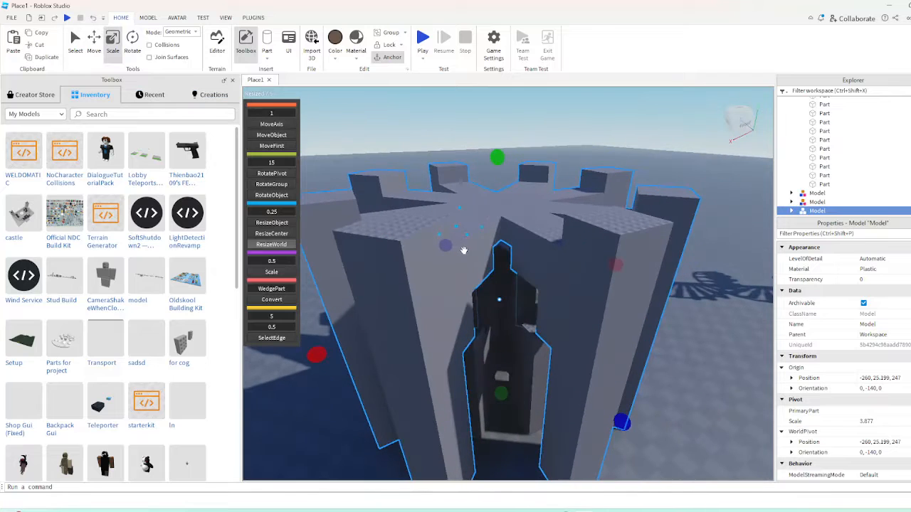
pyautogui.scroll(-2, 504, 366)
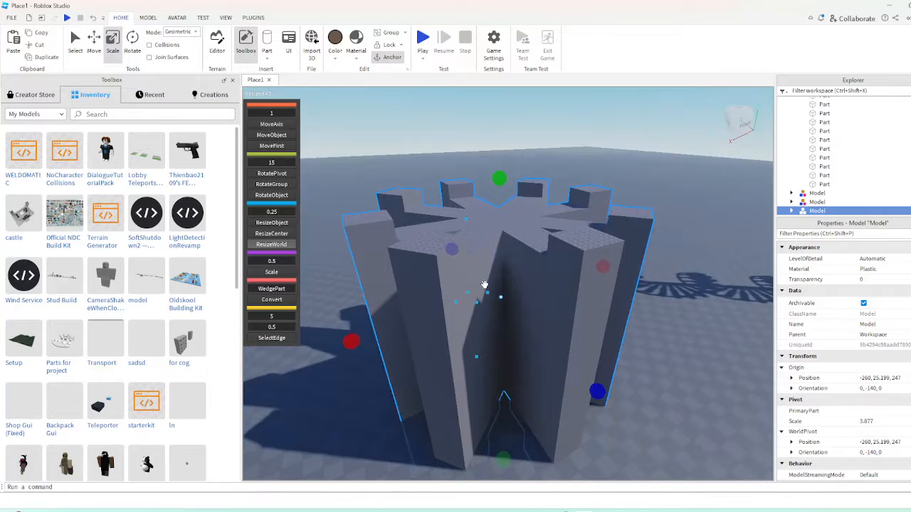
pyautogui.moveTo(466, 222); pyautogui.dragTo(490, 290)
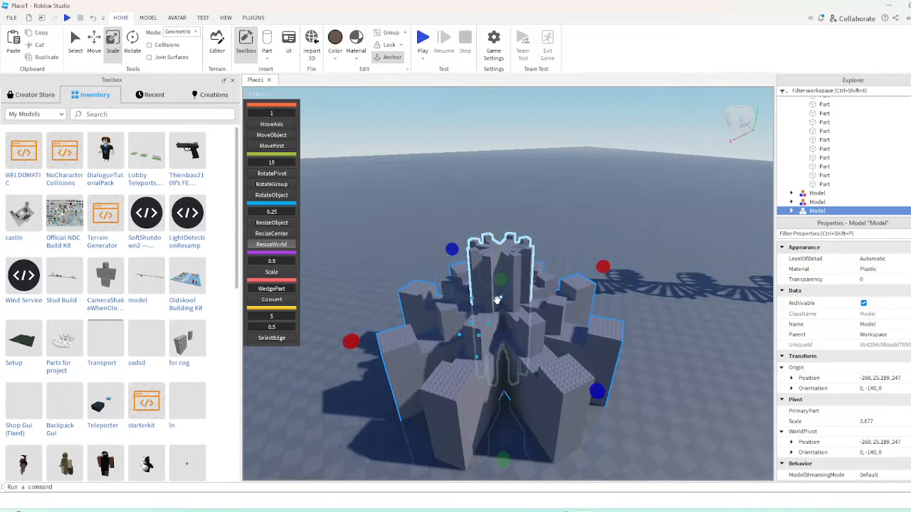
# Select the central tower and both surrounding rings and group them into one model
pyautogui.click(608, 232)
pyautogui.scroll(4, 608, 232)
pyautogui.moveTo(608, 232); pyautogui.dragTo(634, 201, button='right')
pyautogui.scroll(-4, 602, 238)
pyautogui.press('w')
pyautogui.press('s')
pyautogui.press('s')
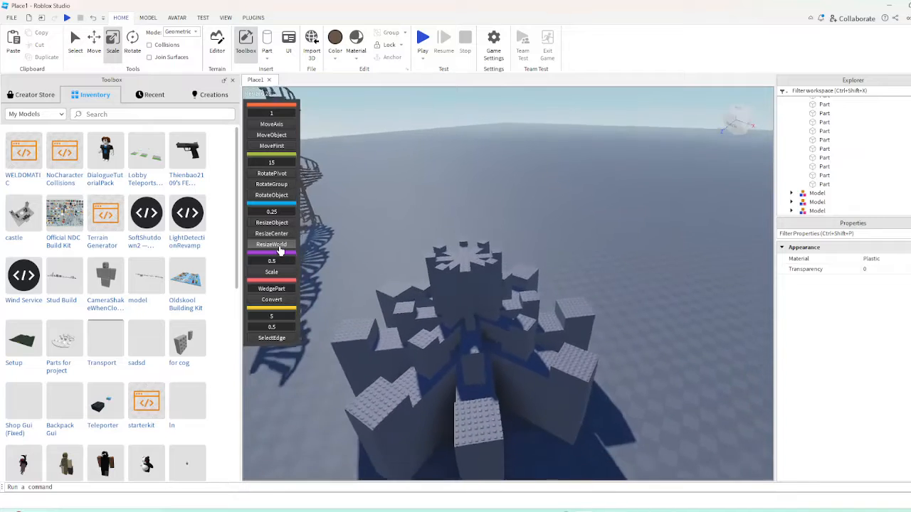
pyautogui.press('s')
pyautogui.press('a')
pyautogui.moveTo(459, 225); pyautogui.dragTo(618, 361)
pyautogui.hotkey('ctrl', 'g')
# Stretch the grouped tower taller with ResizeWorld and scale the whole model down
pyautogui.moveTo(523, 345); pyautogui.dragTo(532, 370)
pyautogui.moveTo(590, 248); pyautogui.dragTo(590, 248, button='right')
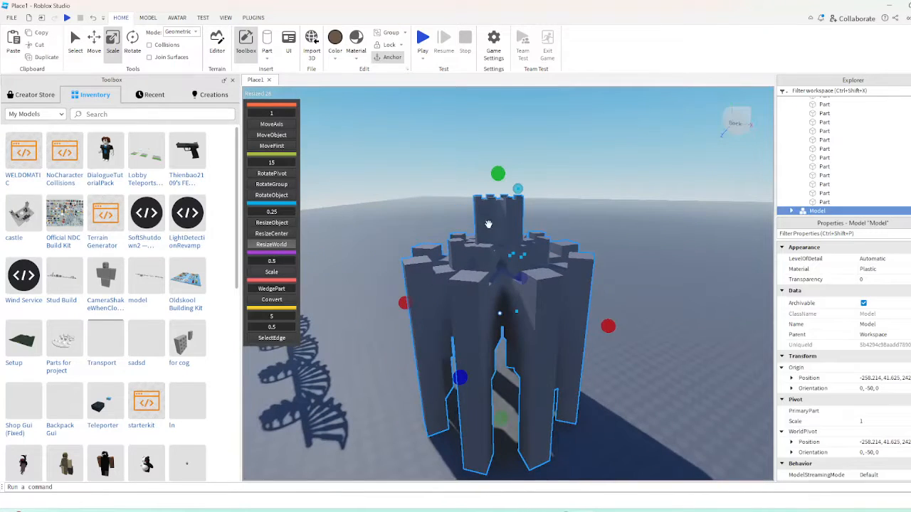
pyautogui.moveTo(498, 173); pyautogui.dragTo(503, 316)
pyautogui.click(540, 345)
pyautogui.press('w')
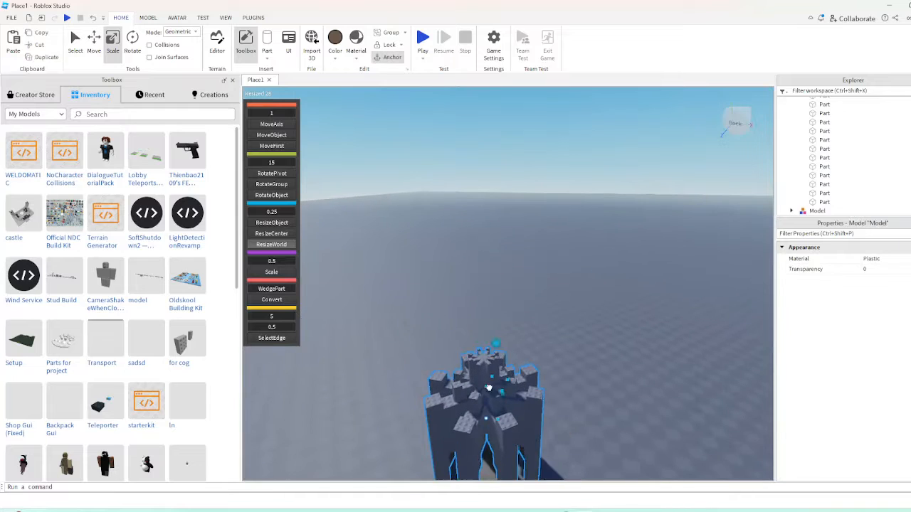
pyautogui.click(488, 388)
pyautogui.press('f')
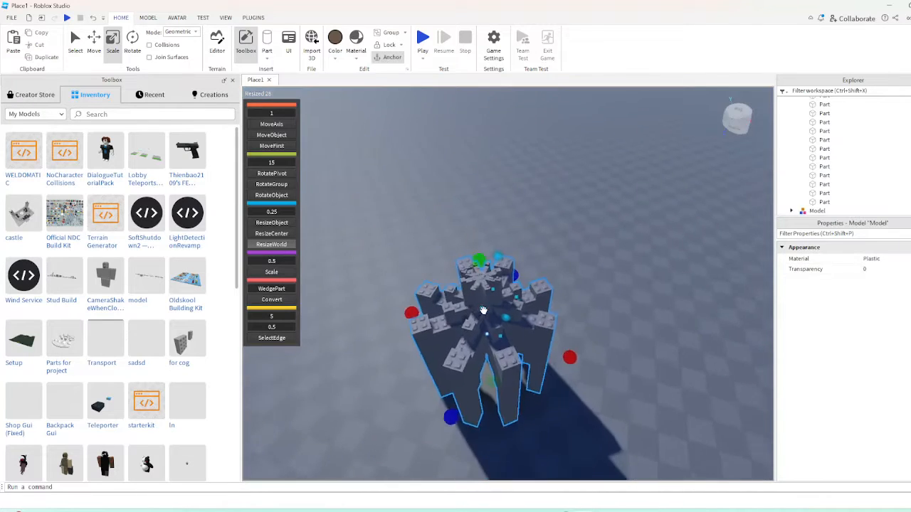
# Mirror the grouped tower over its top face with the Reflect plugin
pyautogui.click(253, 17)
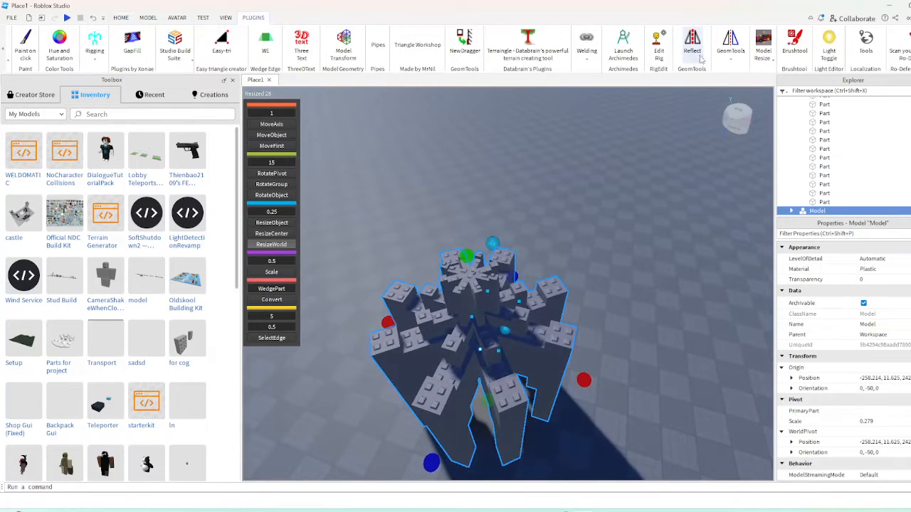
pyautogui.click(463, 278)
pyautogui.scroll(-5, 650, 225)
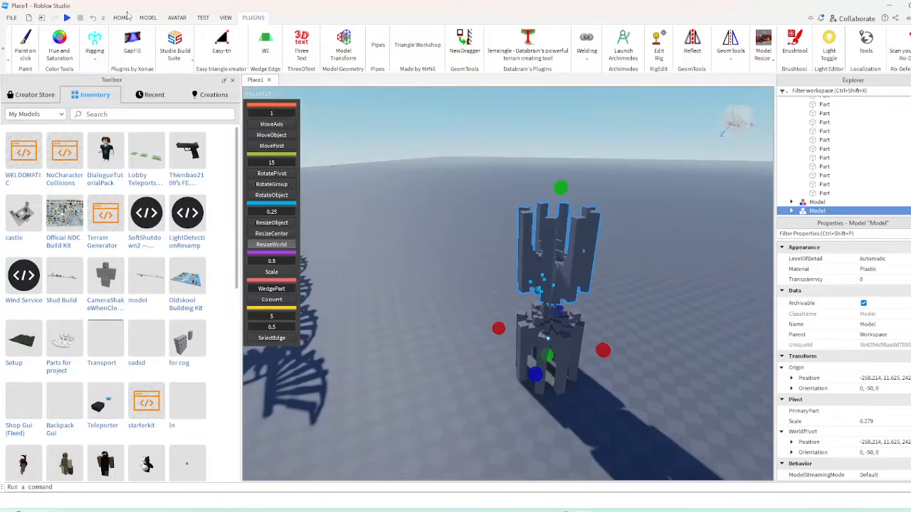
# Raise the mirrored tower high above the original and join the two with a tall central column
pyautogui.click(121, 17)
pyautogui.moveTo(548, 263); pyautogui.dragTo(572, 131)
pyautogui.click(423, 247)
pyautogui.press('w')
pyautogui.moveTo(423, 247); pyautogui.dragTo(424, 247, button='right')
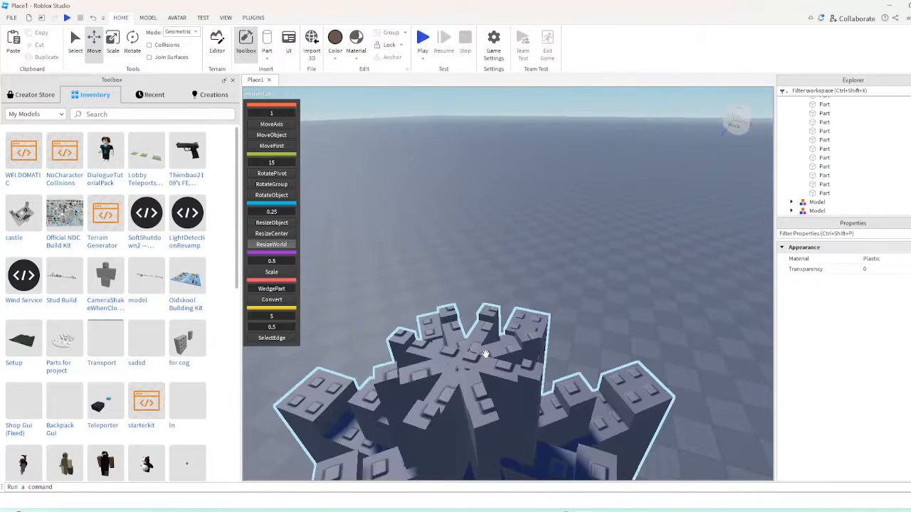
pyautogui.moveTo(546, 276); pyautogui.dragTo(546, 276, button='right')
pyautogui.press('s')
pyautogui.press('w')
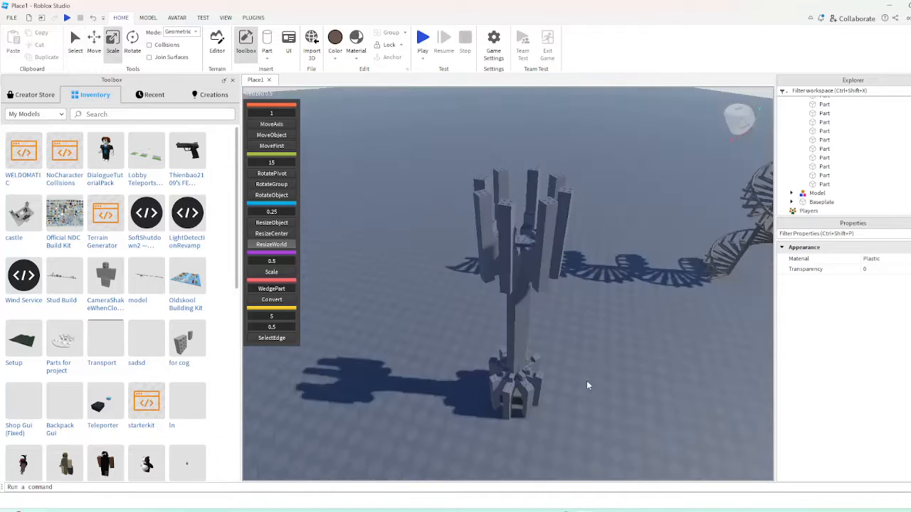
pyautogui.moveTo(586, 381); pyautogui.dragTo(573, 394, button='right')
pyautogui.press('w')
pyautogui.press('s')
# Try dragging the double-ended tower across the ground and tilting it onto its side
pyautogui.click(510, 400)
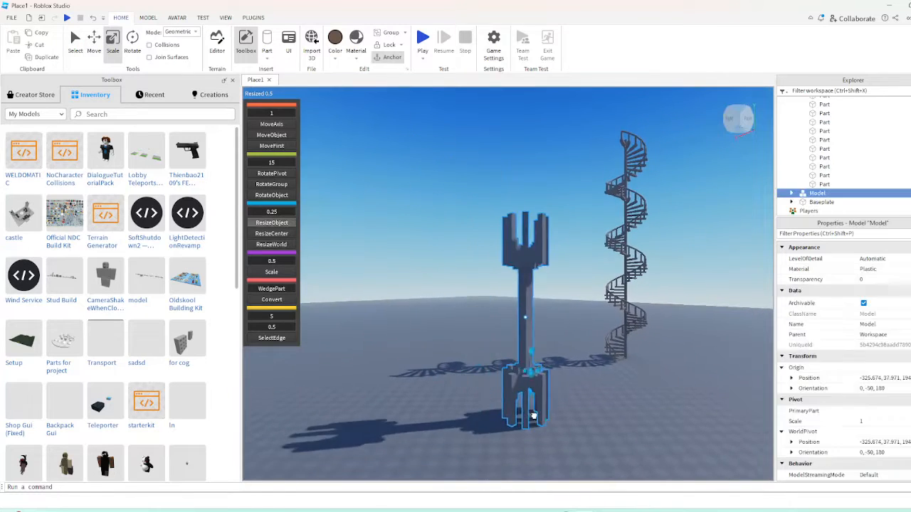
pyautogui.moveTo(510, 400); pyautogui.dragTo(505, 407)
pyautogui.moveTo(511, 400); pyautogui.dragTo(505, 407, button='right')
pyautogui.moveTo(504, 406); pyautogui.dragTo(494, 384)
pyautogui.press('r')
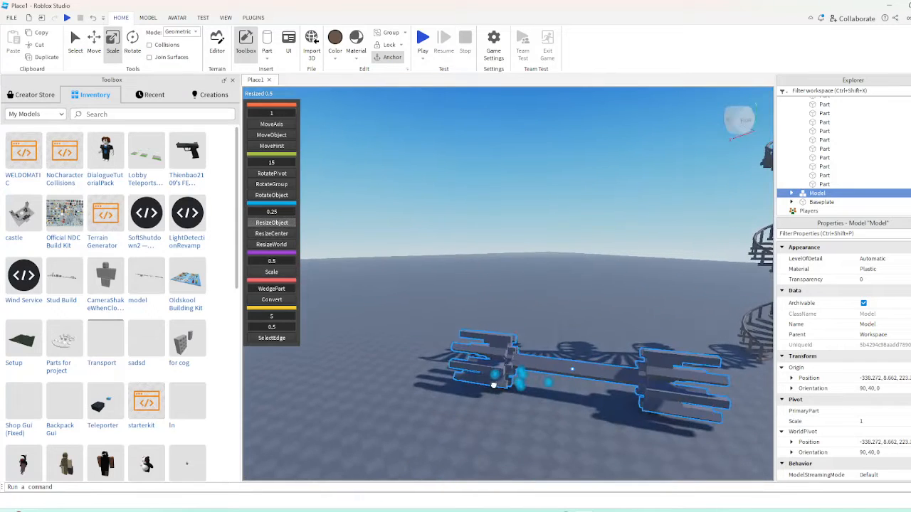
pyautogui.press('s')
# Scale the tipped tower model to 1.043 and turn it in repeated rotation steps
pyautogui.moveTo(488, 326); pyautogui.dragTo(476, 367)
pyautogui.click(455, 378)
pyautogui.press('r')
pyautogui.press('r')
pyautogui.press('r')
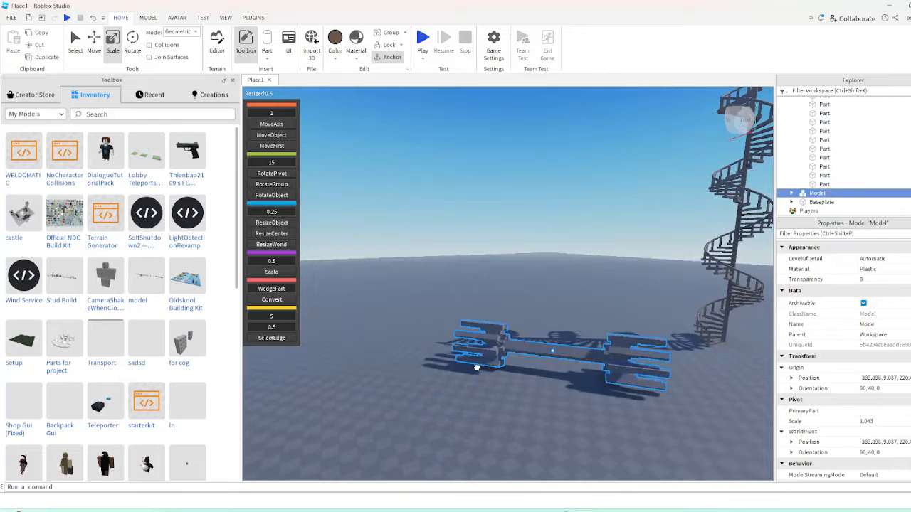
# Tilt and rotate the scaled tower again and undo these transformations
pyautogui.press('r')
pyautogui.press('t')
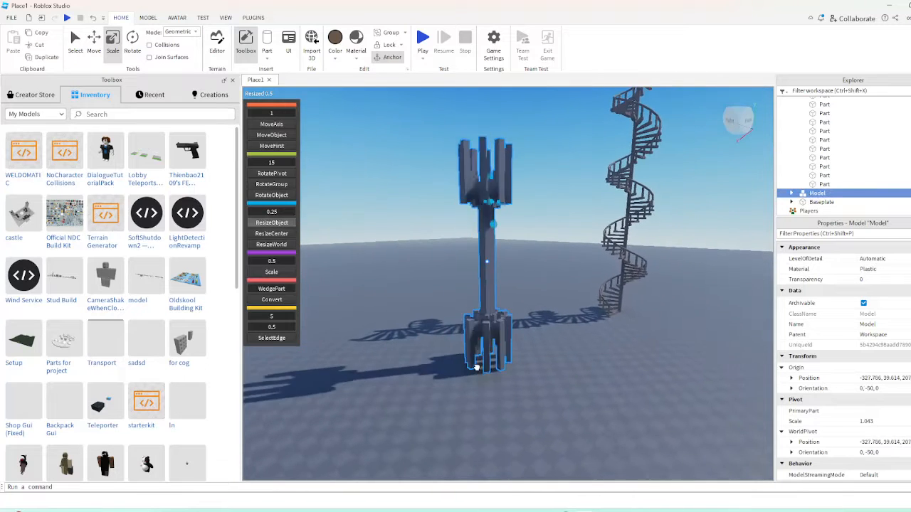
pyautogui.press('t')
pyautogui.press('r')
pyautogui.press('t')
pyautogui.press('r')
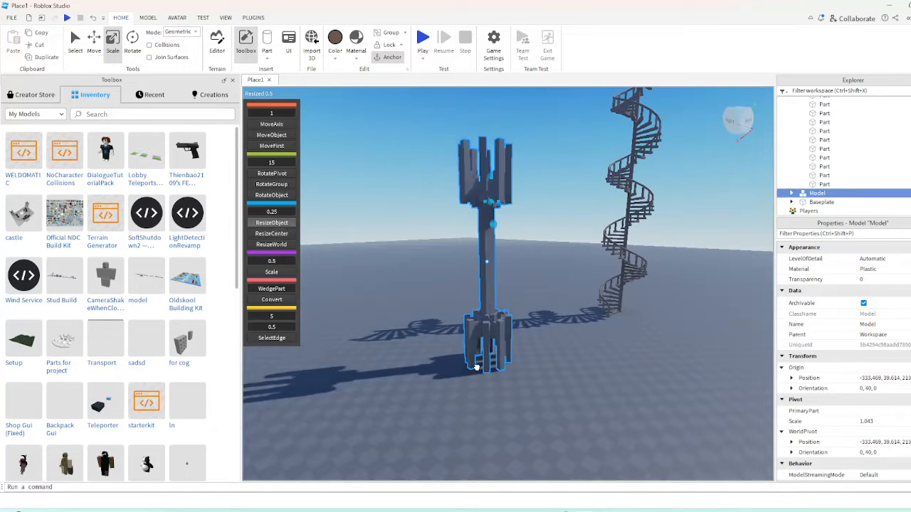
pyautogui.press('t')
pyautogui.moveTo(478, 369); pyautogui.dragTo(469, 380, button='right')
pyautogui.click(95, 19)
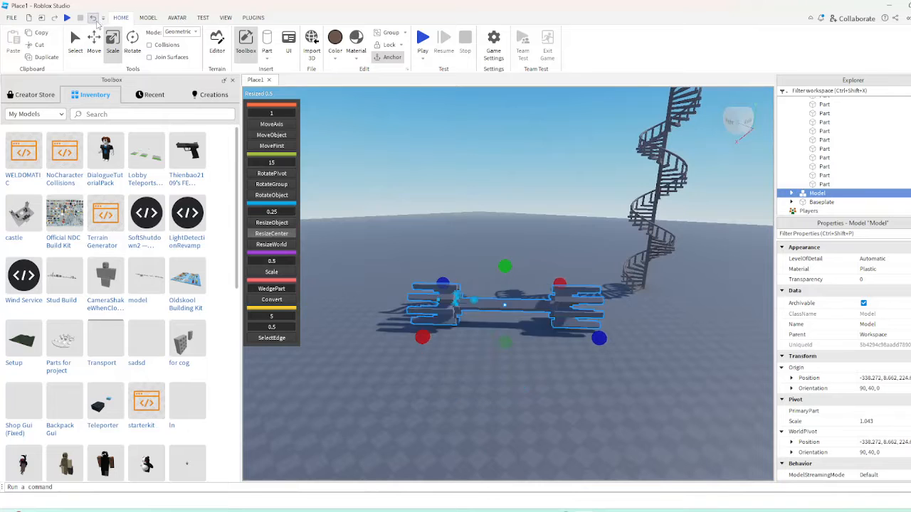
pyautogui.click(95, 19)
# Duplicate the central column part and reshape the copy into a 29 × 8 × 30 base slab beneath the tower
pyautogui.click(681, 425)
pyautogui.press('w')
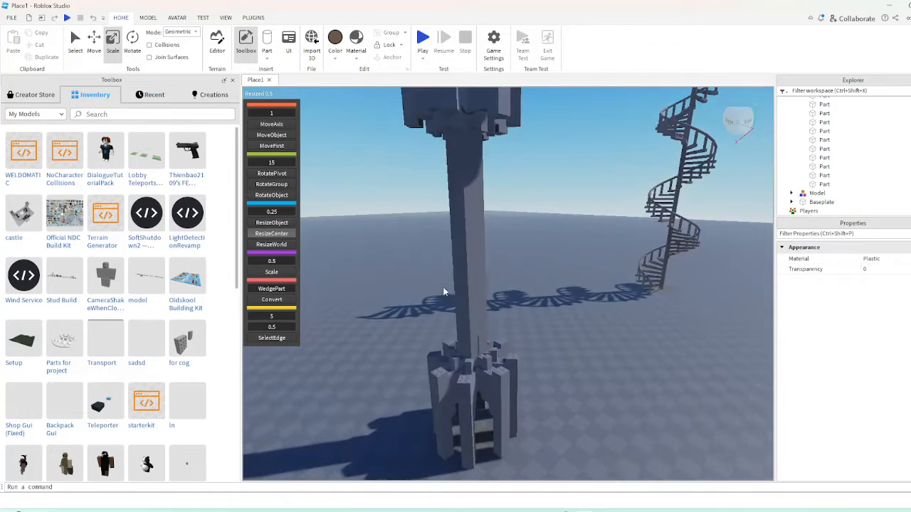
pyautogui.click(461, 235)
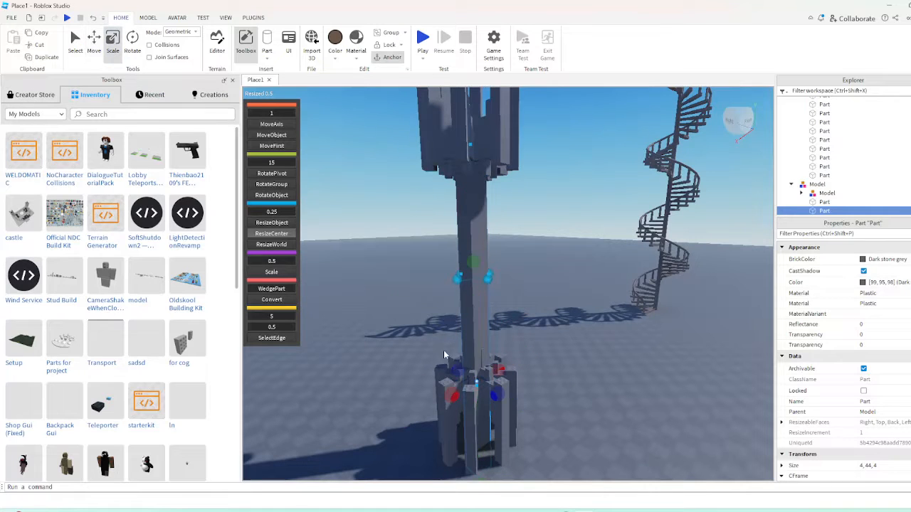
pyautogui.moveTo(424, 373); pyautogui.dragTo(378, 399)
pyautogui.moveTo(427, 258); pyautogui.dragTo(440, 342)
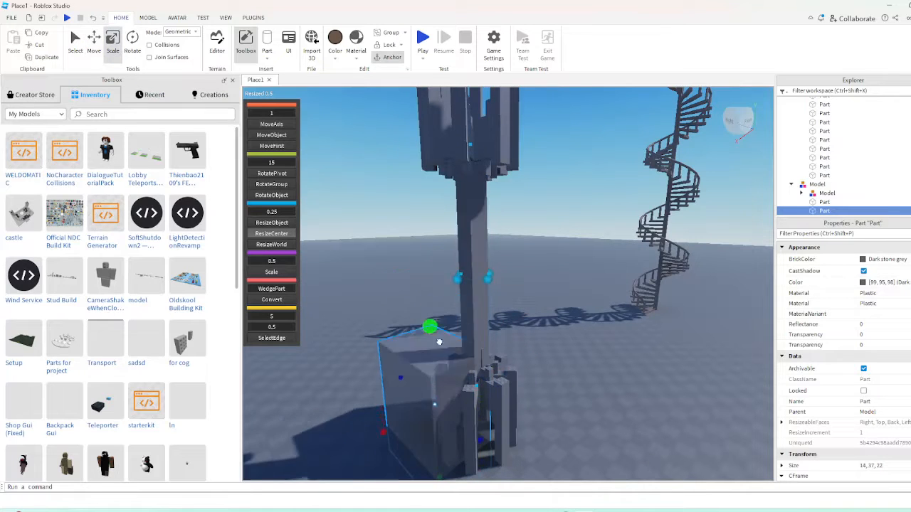
pyautogui.moveTo(451, 410); pyautogui.dragTo(456, 434)
pyautogui.moveTo(462, 427); pyautogui.dragTo(542, 294, button='right')
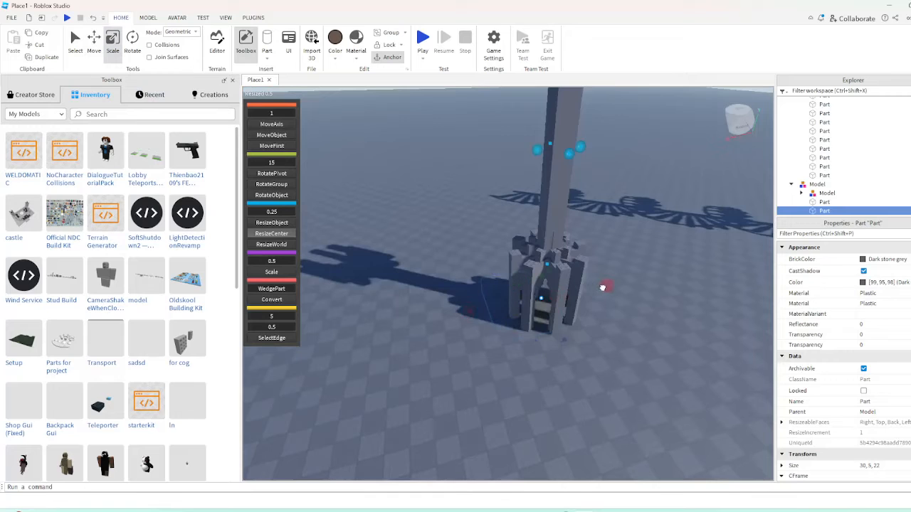
pyautogui.moveTo(602, 288); pyautogui.dragTo(605, 288)
pyautogui.scroll(1, 564, 351)
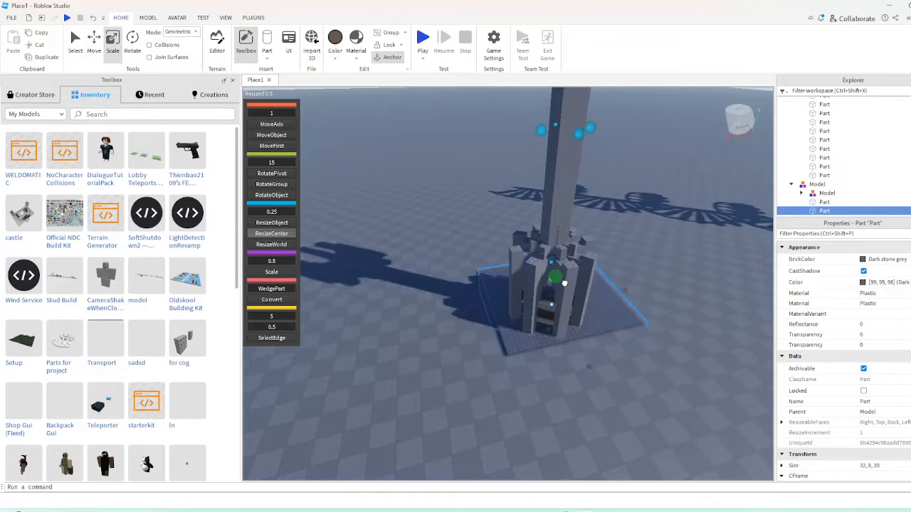
pyautogui.moveTo(623, 295); pyautogui.dragTo(504, 305, button='right')
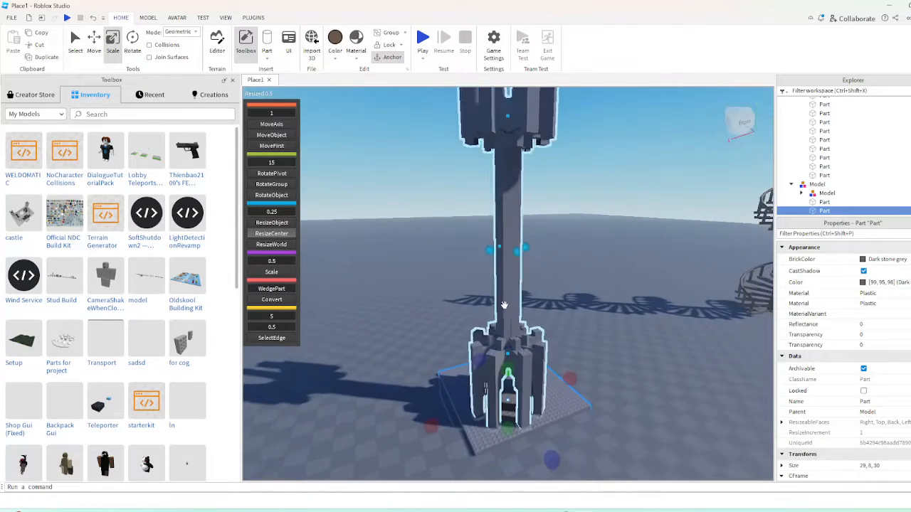
# Select the whole tower with its base slab and tilt the model onto its side
pyautogui.keyDown('ctrl'); pyautogui.click(504, 295); pyautogui.keyUp('ctrl')
pyautogui.moveTo(516, 407); pyautogui.dragTo(539, 366)
pyautogui.press('t')
pyautogui.press('t')
pyautogui.press('t')
pyautogui.moveTo(543, 370); pyautogui.dragTo(539, 366, button='right')
pyautogui.press('r')
pyautogui.moveTo(538, 365); pyautogui.dragTo(511, 362)
pyautogui.press('r')
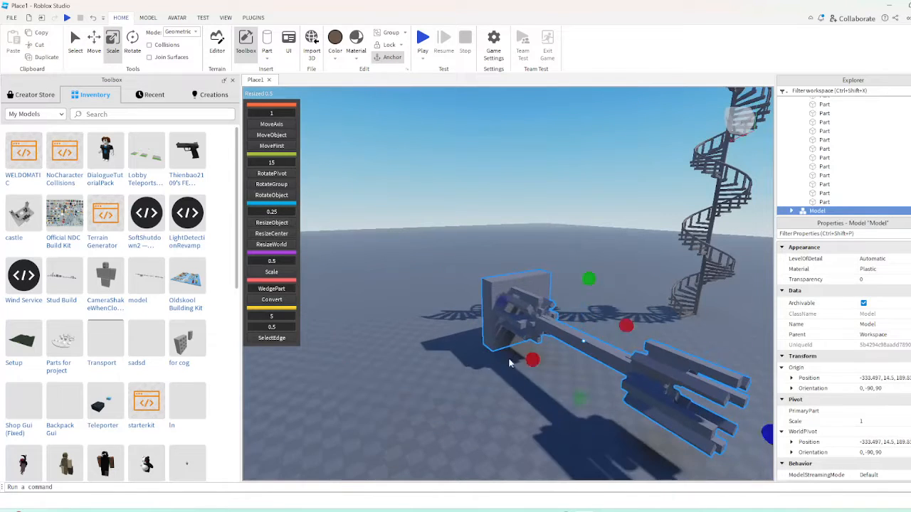
# Resize only the base slab at the end of the tipped tower to 29 × 1 × 21
pyautogui.click(469, 422)
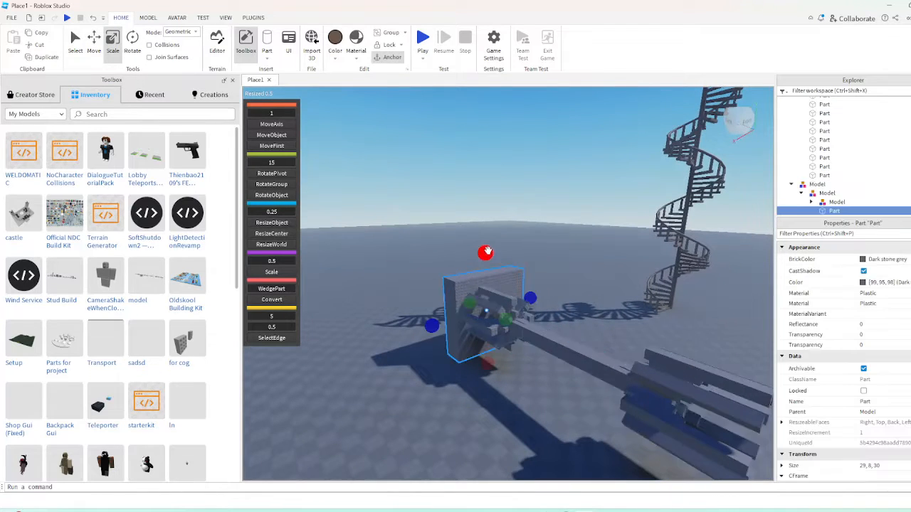
pyautogui.press('w')
pyautogui.moveTo(467, 306); pyautogui.dragTo(479, 311)
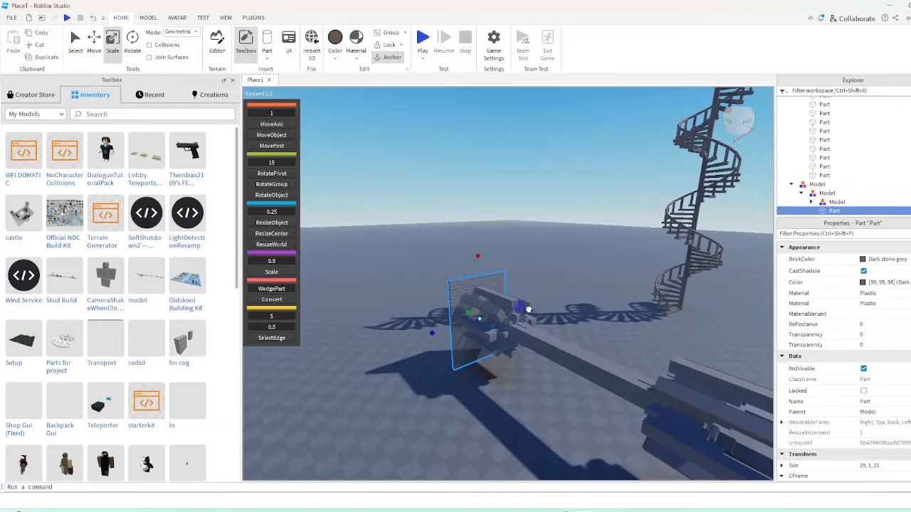
# Stand the whole tower with its thin slab upright on the ground while dragging it
pyautogui.click(496, 347)
pyautogui.press('a')
pyautogui.moveTo(492, 354); pyautogui.dragTo(492, 355, button='right')
pyautogui.press('c')
pyautogui.press('t')
pyautogui.moveTo(496, 353); pyautogui.dragTo(495, 353)
pyautogui.moveTo(495, 353); pyautogui.dragTo(495, 353, button='right')
pyautogui.moveTo(495, 353); pyautogui.dragTo(497, 353)
pyautogui.moveTo(495, 353); pyautogui.dragTo(496, 353, button='right')
pyautogui.moveTo(496, 353); pyautogui.dragTo(500, 354)
pyautogui.moveTo(496, 353); pyautogui.dragTo(501, 354, button='right')
pyautogui.moveTo(500, 354); pyautogui.dragTo(498, 351)
pyautogui.moveTo(500, 354); pyautogui.dragTo(499, 351, button='right')
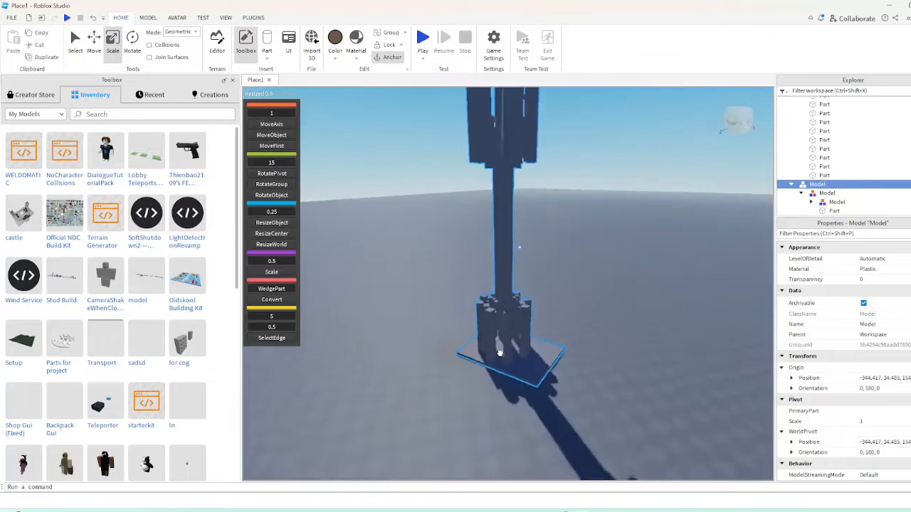
pyautogui.moveTo(499, 351); pyautogui.dragTo(499, 353)
pyautogui.moveTo(499, 353); pyautogui.dragTo(499, 354, button='right')
# Rotate the upright tower model to orientation 0, 0, 0 and place it away from the spiral staircase
pyautogui.press('r')
pyautogui.moveTo(499, 354); pyautogui.dragTo(500, 354)
pyautogui.moveTo(500, 354); pyautogui.dragTo(500, 353, button='right')
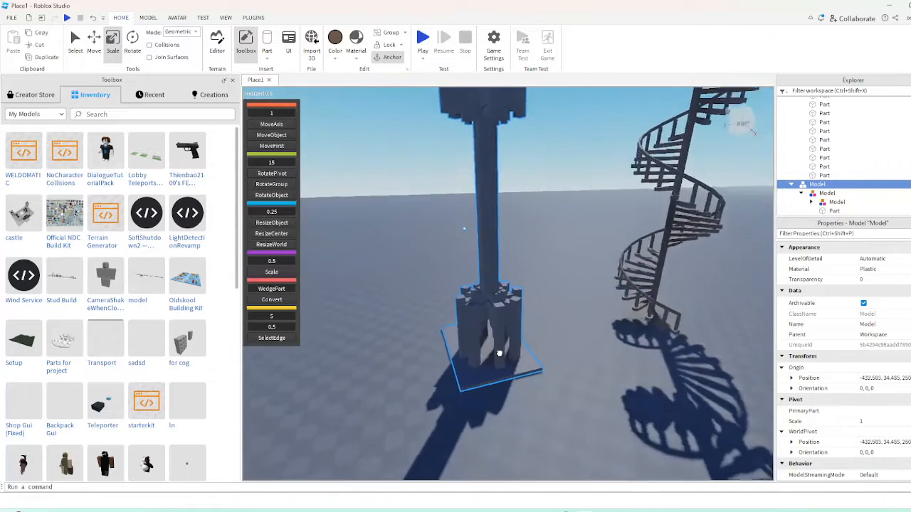
pyautogui.moveTo(500, 354); pyautogui.dragTo(499, 354)
pyautogui.moveTo(501, 354); pyautogui.dragTo(563, 366, button='right')
pyautogui.press('w')
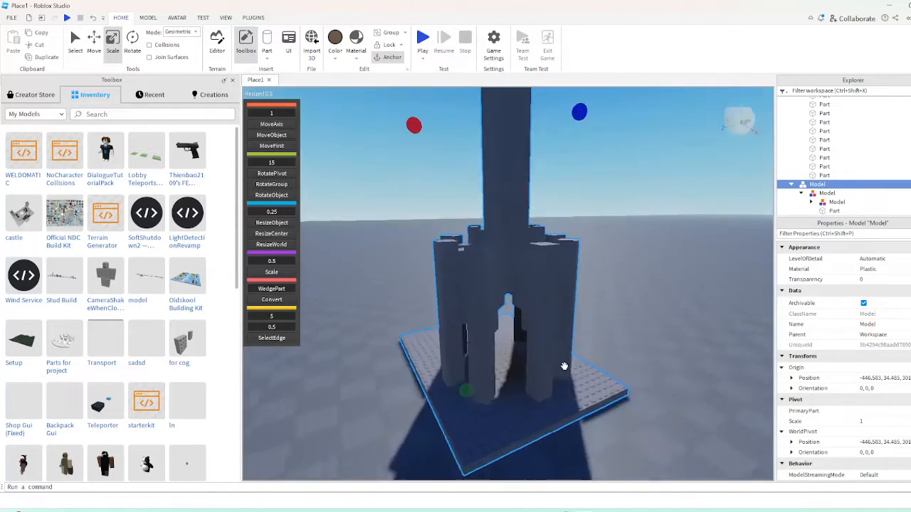
# Delete the tower's base slab, drag the remaining tower around and tilt it onto its side
pyautogui.keyDown('alt'); pyautogui.click(496, 398); pyautogui.keyUp('alt')
pyautogui.press('Delete')
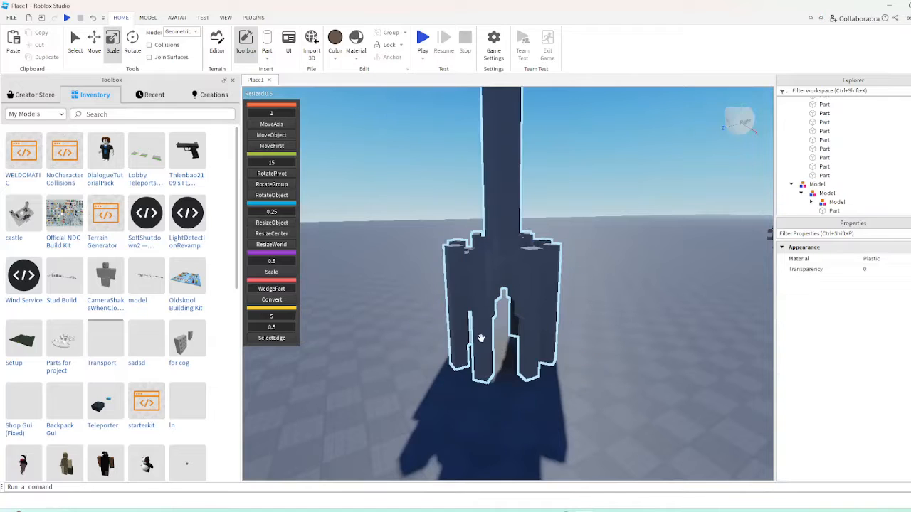
pyautogui.moveTo(485, 388); pyautogui.dragTo(484, 388)
pyautogui.moveTo(484, 388); pyautogui.dragTo(484, 388, button='right')
pyautogui.moveTo(483, 389); pyautogui.dragTo(485, 391)
pyautogui.moveTo(484, 388); pyautogui.dragTo(485, 391, button='right')
pyautogui.press('t')
pyautogui.moveTo(484, 392); pyautogui.dragTo(485, 391)
pyautogui.moveTo(484, 391); pyautogui.dragTo(484, 392, button='right')
pyautogui.press('r')
pyautogui.moveTo(485, 391); pyautogui.dragTo(485, 391)
pyautogui.press('t')
pyautogui.press('t')
pyautogui.moveTo(485, 392); pyautogui.dragTo(485, 392, button='right')
pyautogui.press('t')
pyautogui.moveTo(485, 392); pyautogui.dragTo(477, 396)
pyautogui.moveTo(477, 397); pyautogui.dragTo(478, 397, button='right')
pyautogui.press('t')
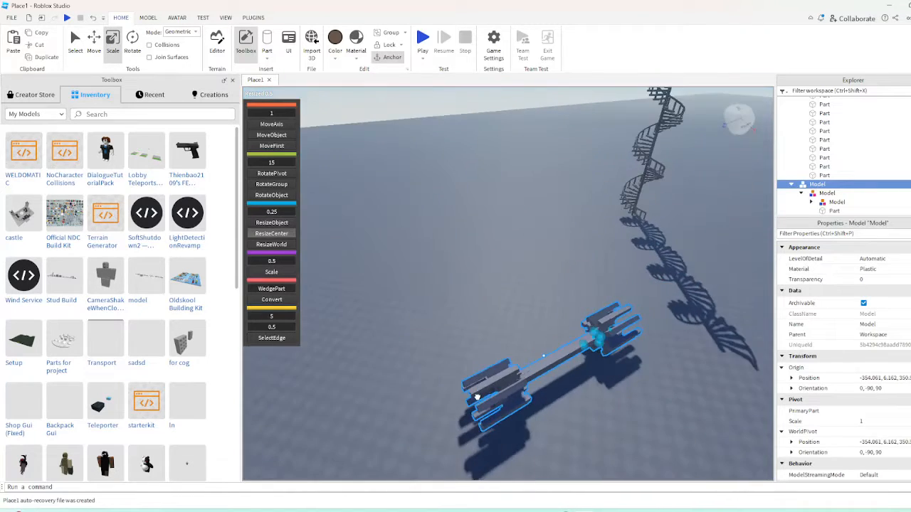
# Try rotating and tilting the slabless tower into different directions while dragging it along the ground
pyautogui.moveTo(478, 396); pyautogui.dragTo(477, 396)
pyautogui.moveTo(478, 397); pyautogui.dragTo(477, 396, button='right')
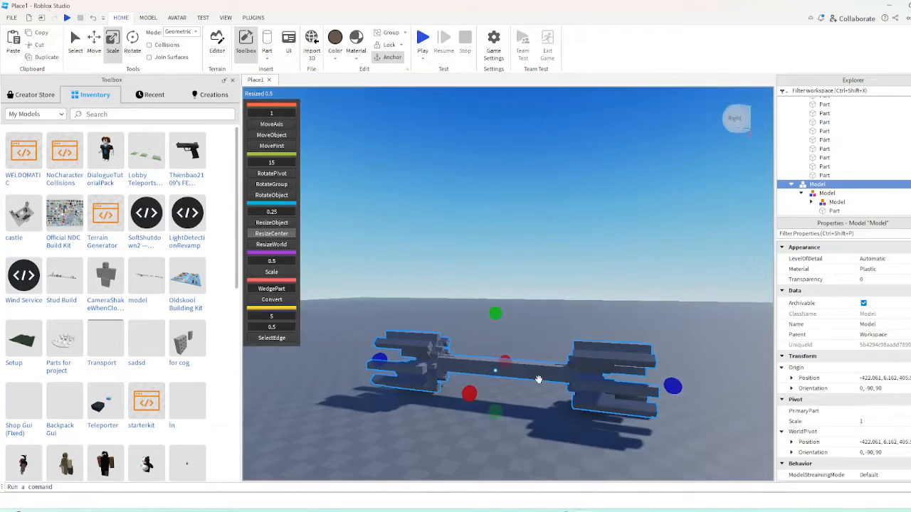
pyautogui.press('r')
pyautogui.moveTo(539, 378); pyautogui.dragTo(503, 427)
pyautogui.press('r')
pyautogui.moveTo(511, 427); pyautogui.dragTo(503, 428, button='right')
pyautogui.moveTo(503, 427); pyautogui.dragTo(504, 428)
pyautogui.press('t')
pyautogui.press('t')
pyautogui.moveTo(504, 428); pyautogui.dragTo(504, 429, button='right')
pyautogui.moveTo(504, 429); pyautogui.dragTo(504, 428)
pyautogui.moveTo(504, 428); pyautogui.dragTo(504, 428, button='right')
pyautogui.moveTo(504, 428); pyautogui.dragTo(504, 428)
pyautogui.moveTo(504, 429); pyautogui.dragTo(504, 428, button='right')
pyautogui.moveTo(504, 428); pyautogui.dragTo(504, 428)
# Stand the slabless tower upright at orientation 0, 0, 0 and keep turning it while repositioning it
pyautogui.press('r')
pyautogui.moveTo(504, 427); pyautogui.dragTo(504, 428, button='right')
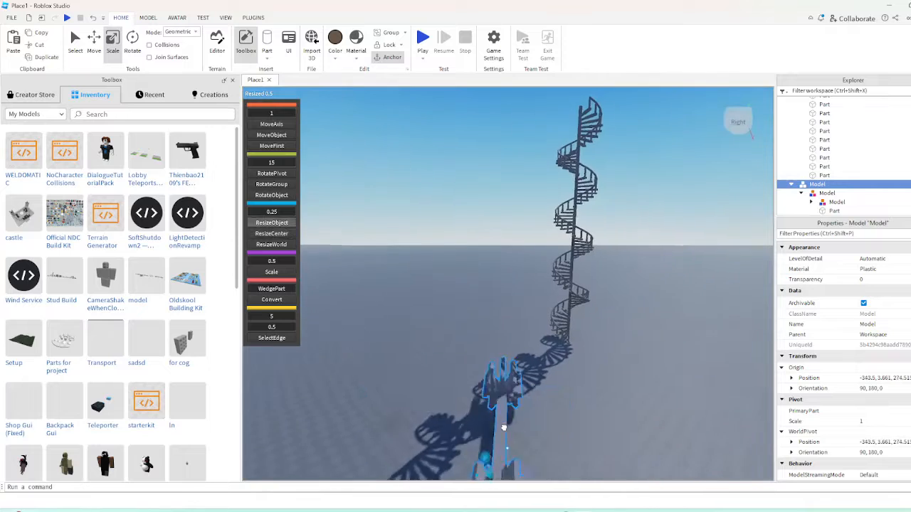
pyautogui.moveTo(503, 428); pyautogui.dragTo(504, 428)
pyautogui.press('t')
pyautogui.moveTo(504, 428); pyautogui.dragTo(504, 428, button='right')
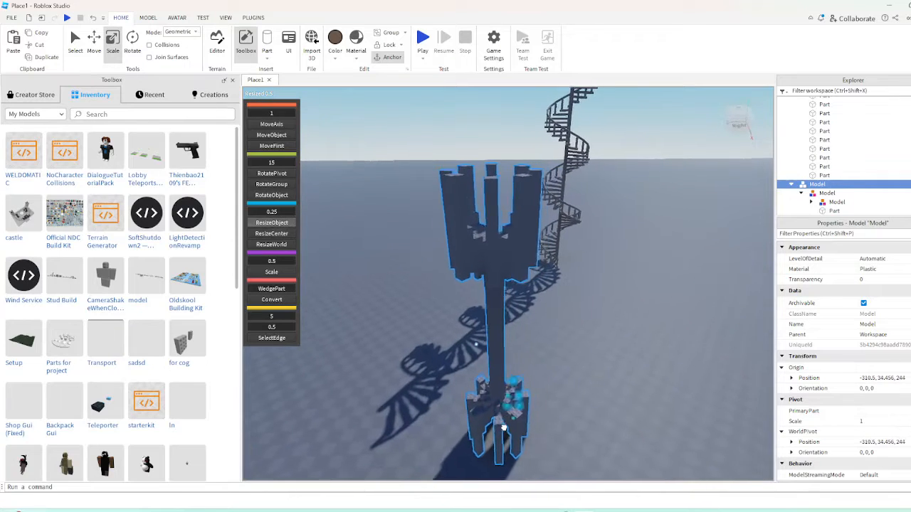
pyautogui.moveTo(504, 428); pyautogui.dragTo(504, 428)
pyautogui.moveTo(504, 428); pyautogui.dragTo(504, 428, button='right')
pyautogui.press('r')
pyautogui.moveTo(503, 428); pyautogui.dragTo(428, 320)
pyautogui.press('t')
pyautogui.press('r')
pyautogui.press('r')
pyautogui.press('t')
pyautogui.moveTo(510, 387); pyautogui.dragTo(511, 387, button='right')
# Select the entire spiral staircase and try tilting and rotating it while dragging it over the ground
pyautogui.moveTo(472, 91); pyautogui.dragTo(621, 446)
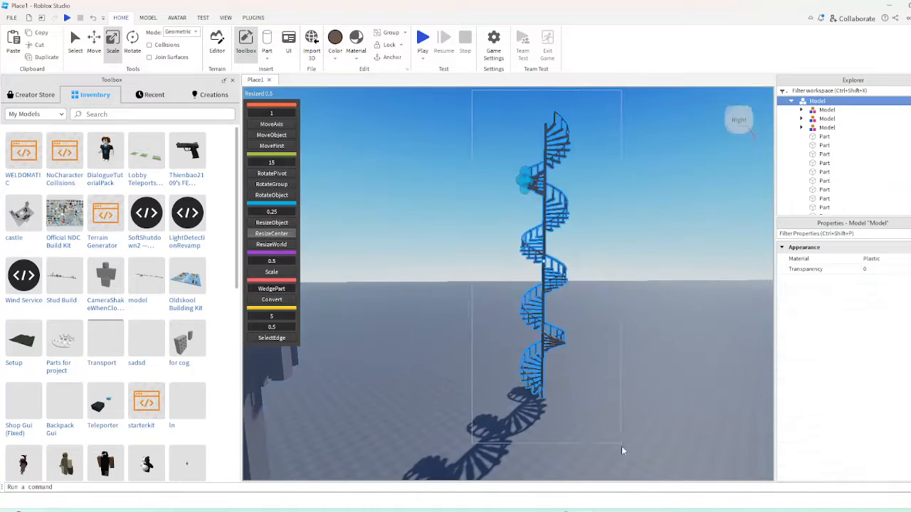
pyautogui.click(612, 358)
pyautogui.moveTo(543, 334); pyautogui.dragTo(496, 388)
pyautogui.press('t')
pyautogui.moveTo(496, 388); pyautogui.dragTo(496, 388, button='right')
pyautogui.moveTo(496, 388); pyautogui.dragTo(528, 361)
pyautogui.press('r')
pyautogui.scroll(-2, 528, 365)
# Lay the spiral staircase on its side and rotate it to orientation 90, -140, 0 near the tower
pyautogui.press('t')
pyautogui.moveTo(529, 361); pyautogui.dragTo(528, 361, button='right')
pyautogui.press('t')
pyautogui.moveTo(529, 361); pyautogui.dragTo(494, 294)
pyautogui.press('r')
pyautogui.press('r')
pyautogui.press('r')
pyautogui.press('r')
pyautogui.rightClick(528, 361)
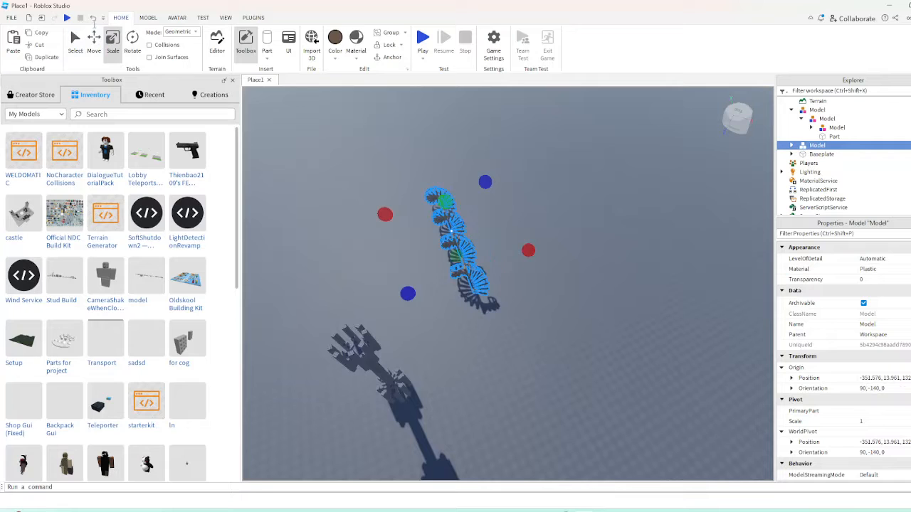
pyautogui.click(443, 240)
pyautogui.moveTo(442, 240); pyautogui.dragTo(435, 234, button='right')
# Undo the staircase and tower transformations back to before the base slab was deleted
pyautogui.click(92, 19)
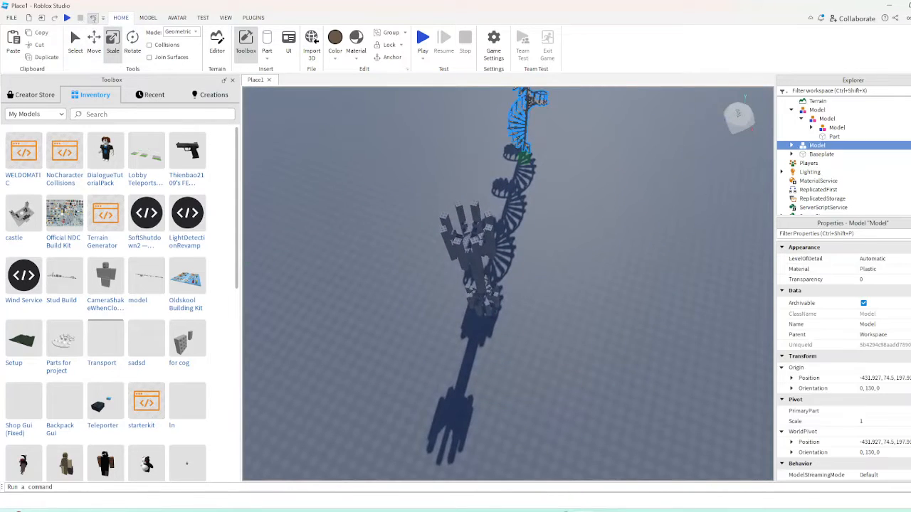
pyautogui.click(93, 19)
pyautogui.click(93, 18)
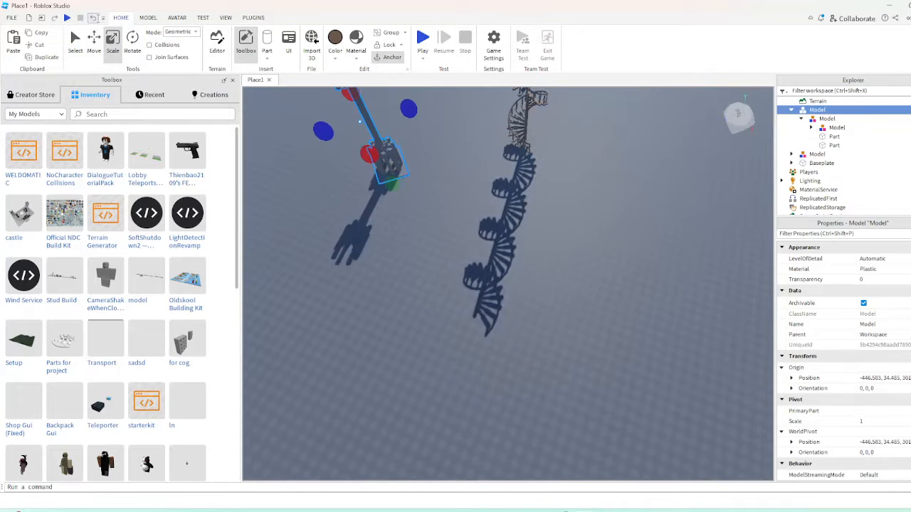
# Take the thin base slab out from under the tower and place it at the foot of the spiral staircase
pyautogui.click(425, 202)
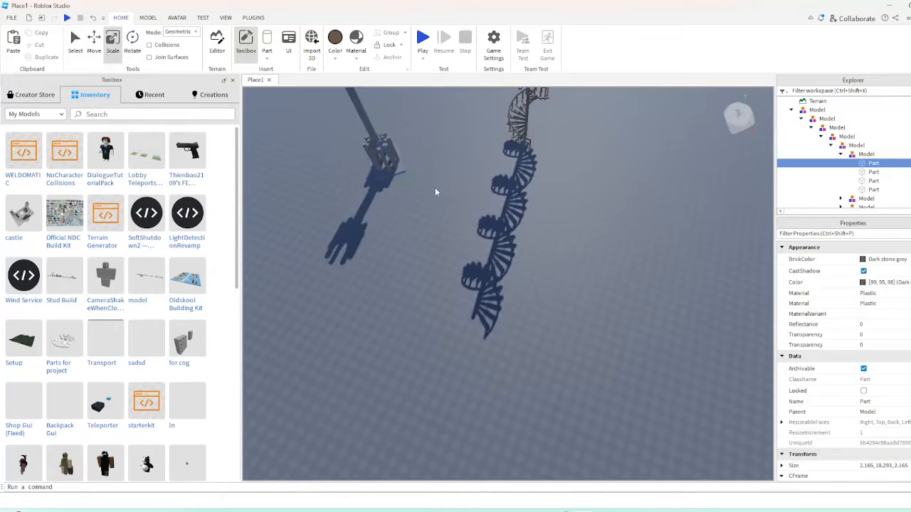
pyautogui.click(529, 204)
pyautogui.moveTo(528, 204); pyautogui.dragTo(529, 203, button='right')
pyautogui.press('w')
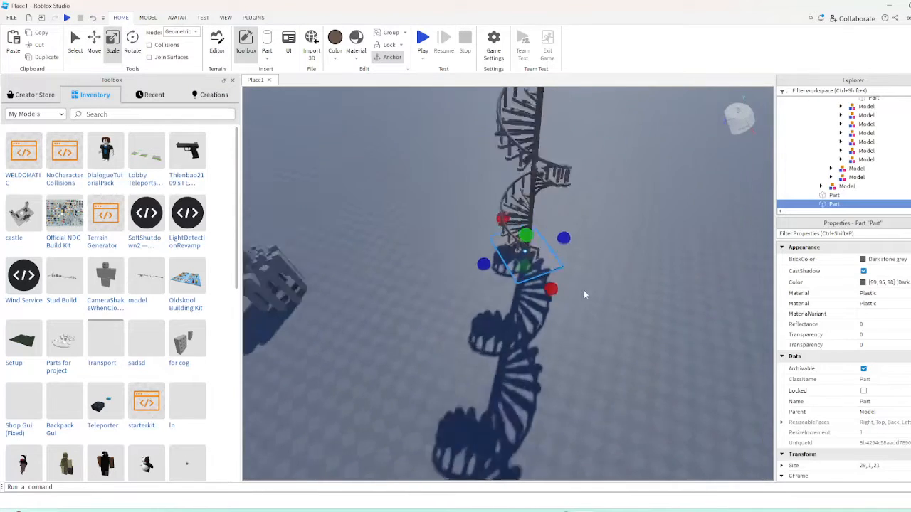
# Group the slab with the spiral staircase and tilt the combined model onto its side
pyautogui.scroll(-1, 585, 294)
pyautogui.keyDown('ctrl'); pyautogui.click(536, 215); pyautogui.keyUp('ctrl')
pyautogui.hotkey('ctrl', 'g')
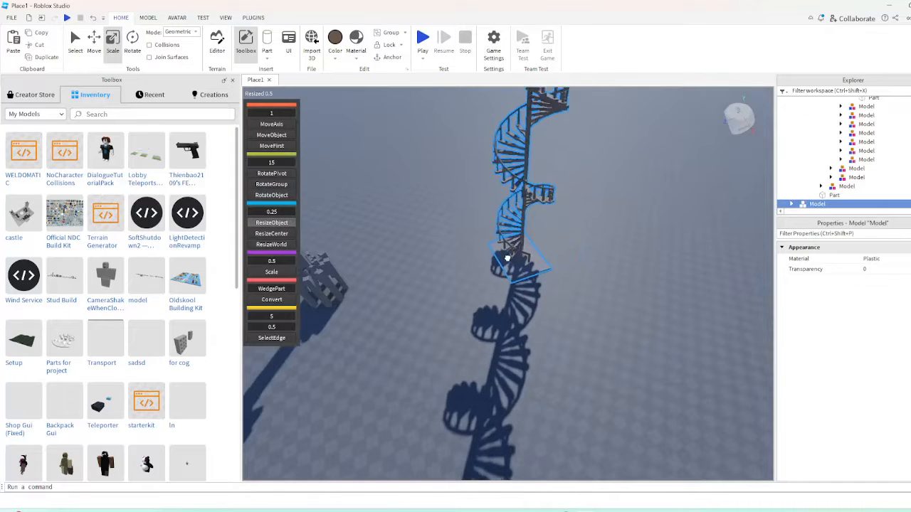
pyautogui.hotkey('ctrl', 't')
pyautogui.click(439, 328)
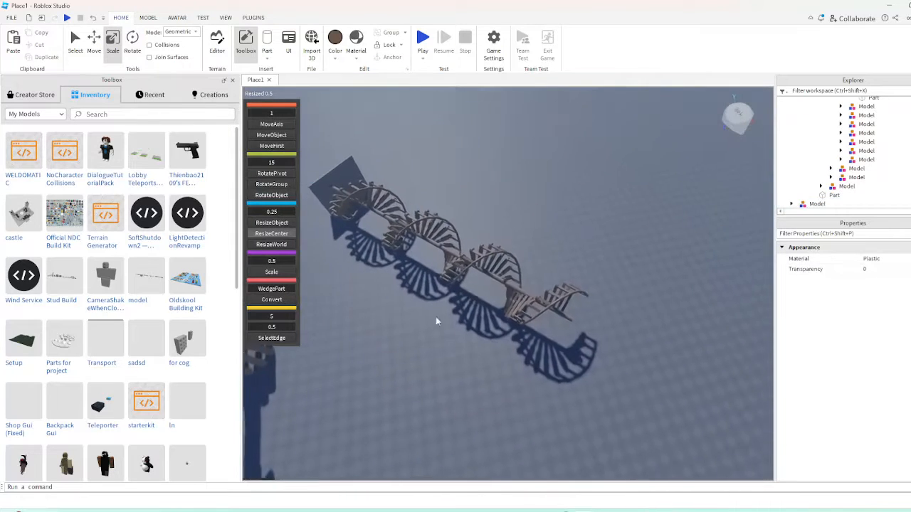
# Drag the combined staircase and slab across the baseplate, stand it up, and lay it on its side at orientation 90, 0, 0
pyautogui.scroll(-2, 438, 321)
pyautogui.click(450, 246)
pyautogui.moveTo(450, 246); pyautogui.dragTo(472, 240)
pyautogui.press('t')
pyautogui.press('r')
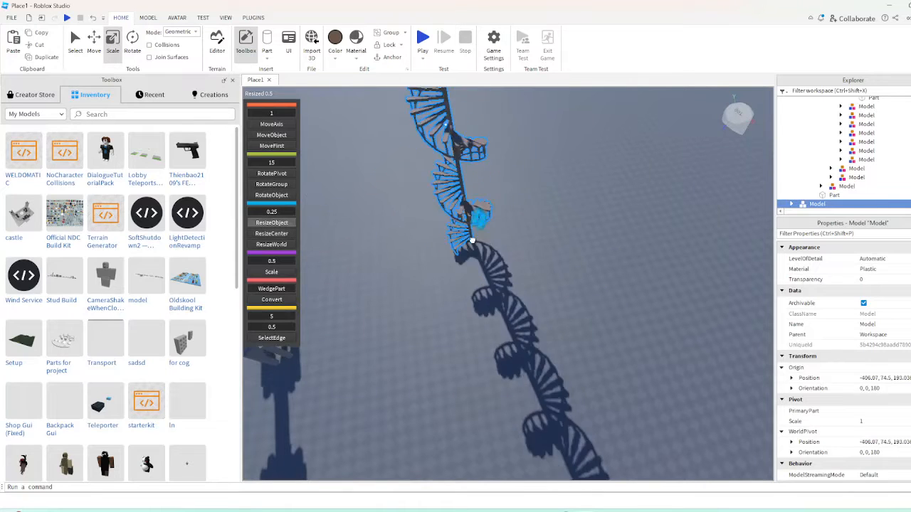
pyautogui.hotkey('ctrl', 't')
pyautogui.press('r')
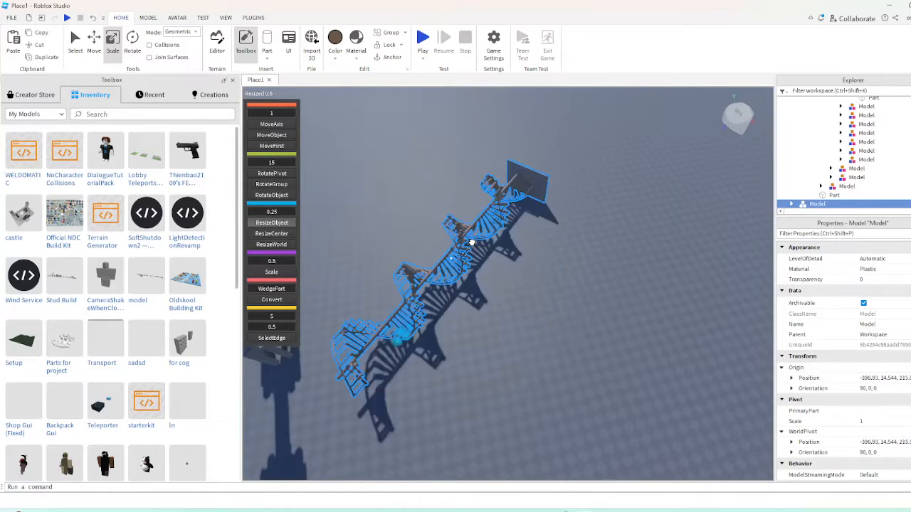
# Move and turn the combined model over the baseplate, and delete the slab from the foot of the spiral staircase
pyautogui.press('t')
pyautogui.moveTo(471, 242); pyautogui.dragTo(509, 297)
pyautogui.press('r')
pyautogui.press('t')
pyautogui.press('t')
pyautogui.click(475, 330)
pyautogui.keyDown('alt'); pyautogui.click(471, 293); pyautogui.keyUp('alt')
pyautogui.press('Delete')
# Drag and rotate the staircase without its slab and stand it upright at orientation 0, 0, 180
pyautogui.press('r')
pyautogui.press('t')
pyautogui.press('r')
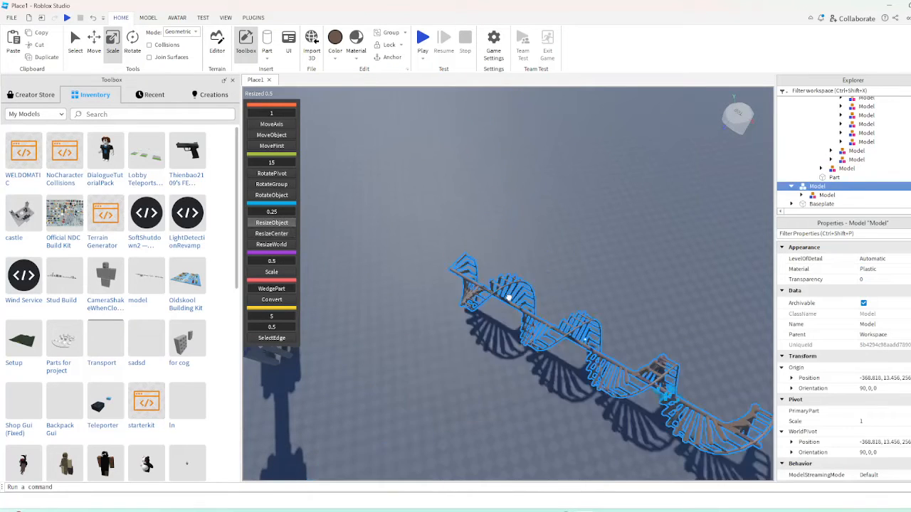
pyautogui.press('r')
pyautogui.rightClick(509, 297)
pyautogui.click(512, 299)
pyautogui.click(496, 295)
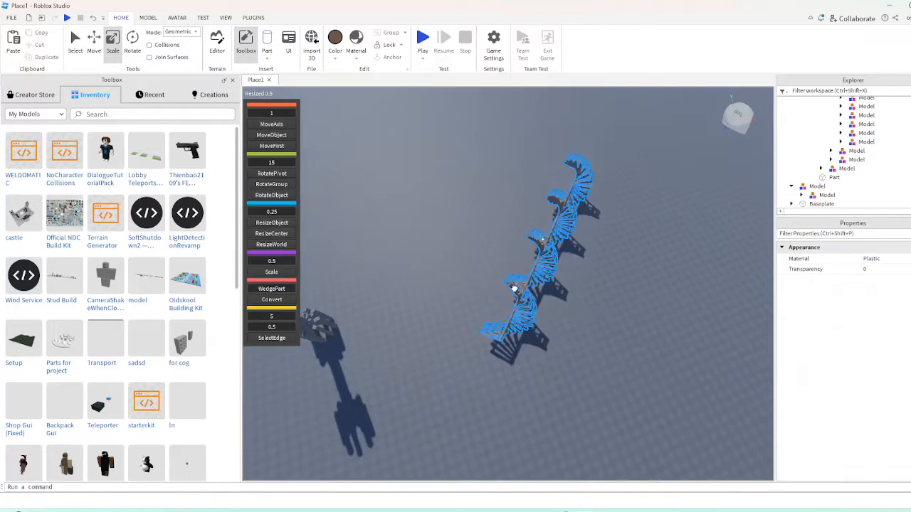
pyautogui.press('r')
pyautogui.moveTo(512, 289); pyautogui.dragTo(490, 274)
pyautogui.press('t')
pyautogui.press('r')
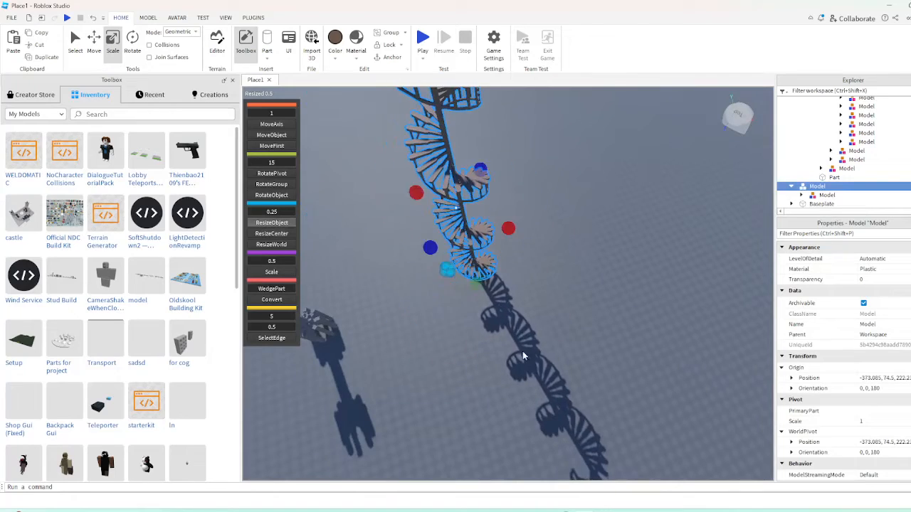
# Examine the upright spiral staircase and the tower behind it from ground level
pyautogui.click(526, 358)
pyautogui.moveTo(529, 361); pyautogui.dragTo(529, 361, button='right')
pyautogui.scroll(5, 510, 329)
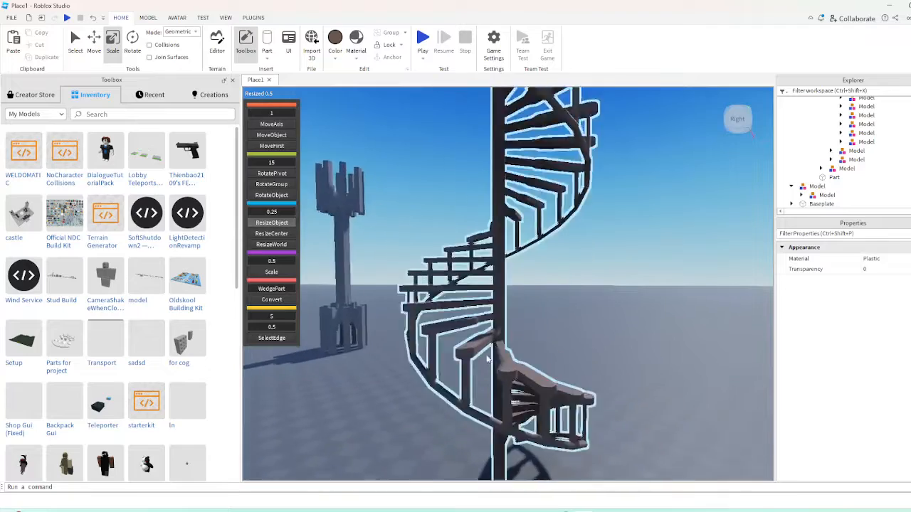
pyautogui.scroll(-5, 468, 390)
pyautogui.click(468, 390)
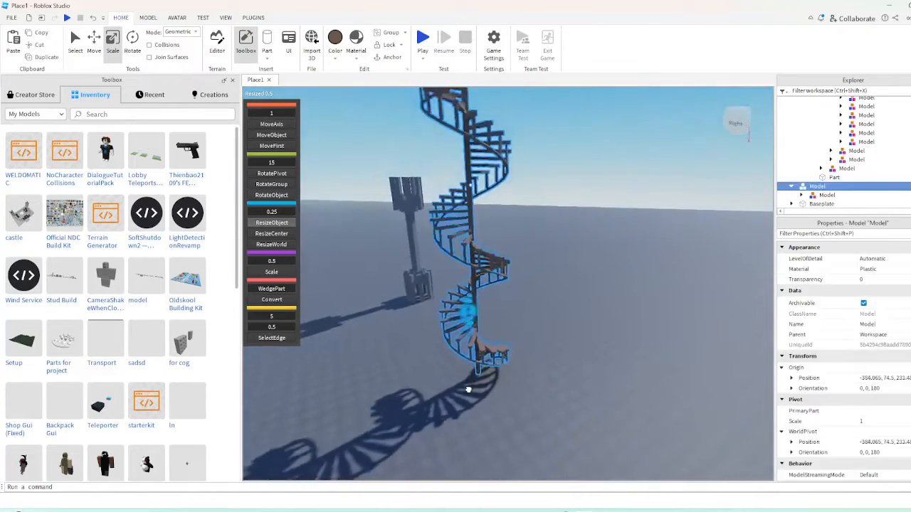
pyautogui.moveTo(468, 390); pyautogui.dragTo(496, 395)
pyautogui.moveTo(510, 378); pyautogui.dragTo(576, 404, button='right')
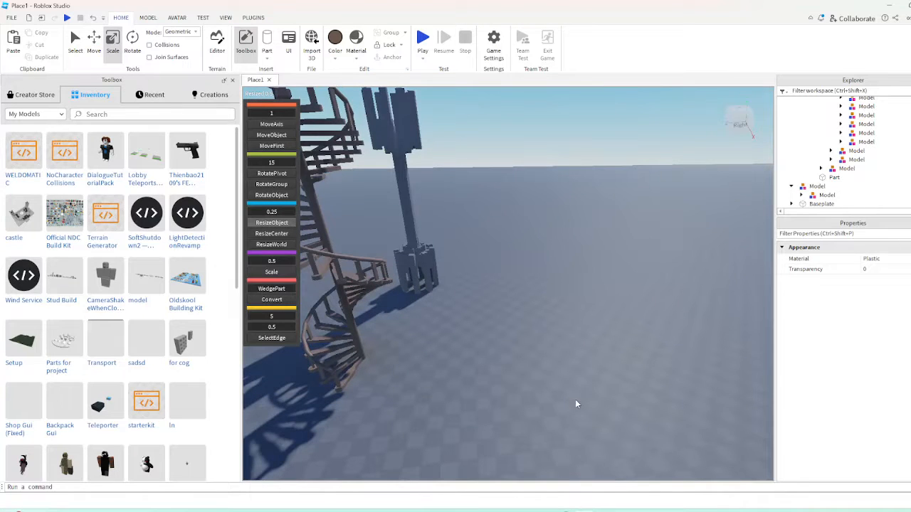
pyautogui.click(429, 266)
pyautogui.press('f')
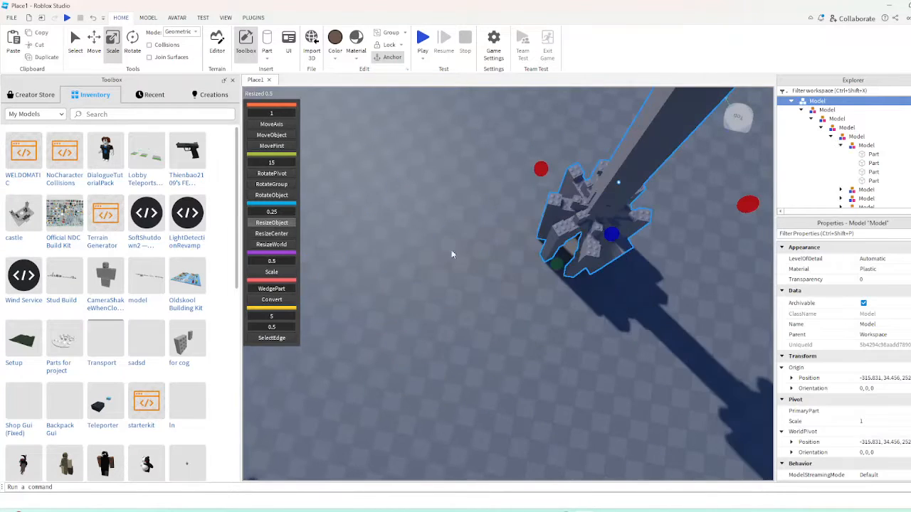
pyautogui.click(253, 17)
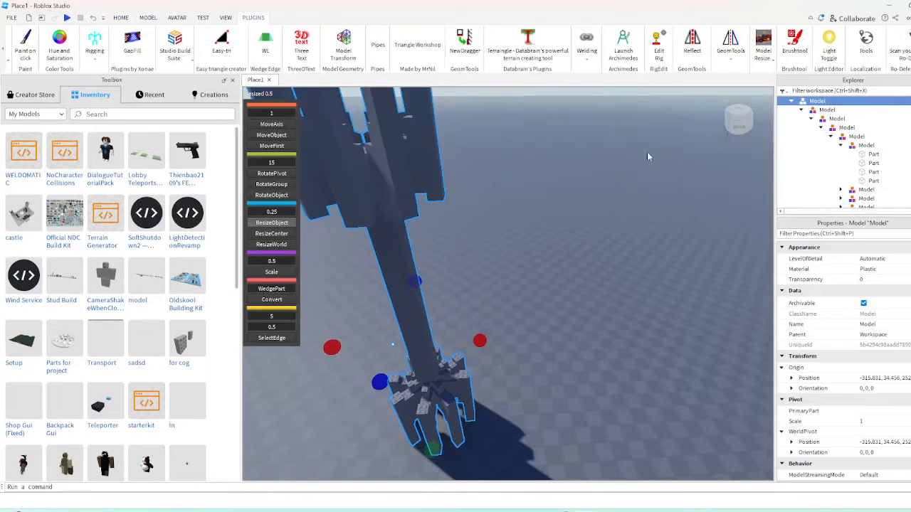
pyautogui.click(522, 193)
pyautogui.click(12, 17)
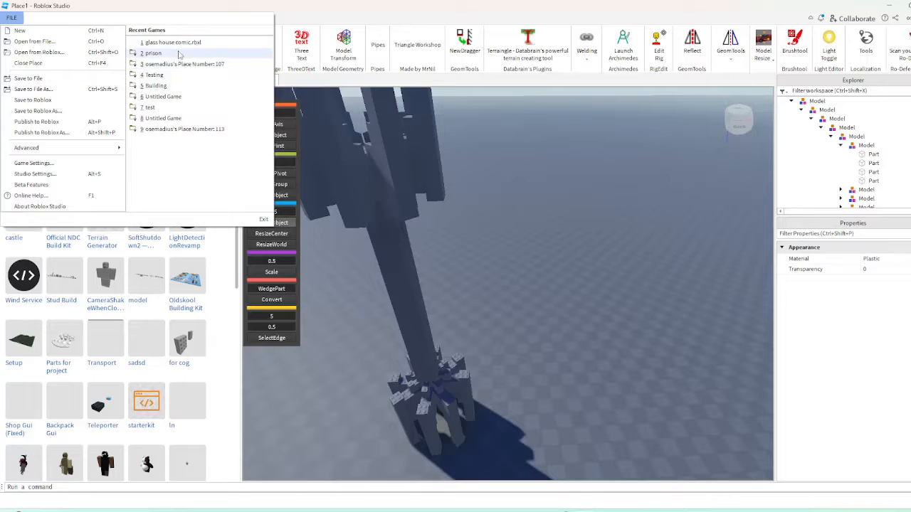
pyautogui.click(538, 163)
pyautogui.moveTo(538, 214); pyautogui.dragTo(540, 271, button='right')
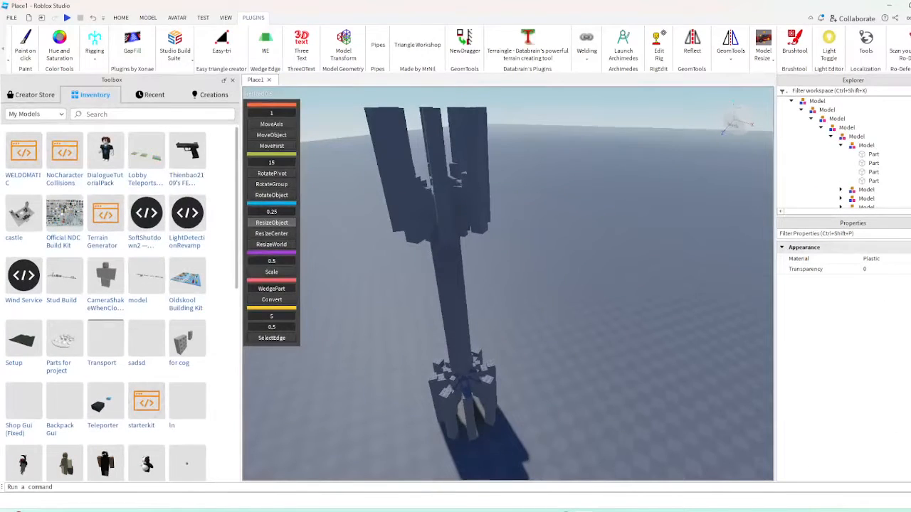
# Switch to the other window and bring the white tower section with the dark dome into this place
pyautogui.hotkey('alt', 'Tab')
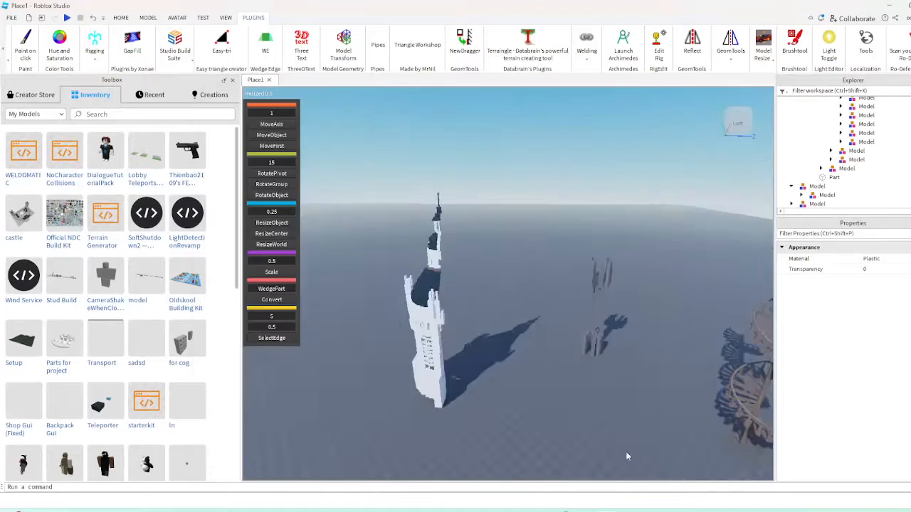
pyautogui.moveTo(626, 451); pyautogui.dragTo(507, 393, button='right')
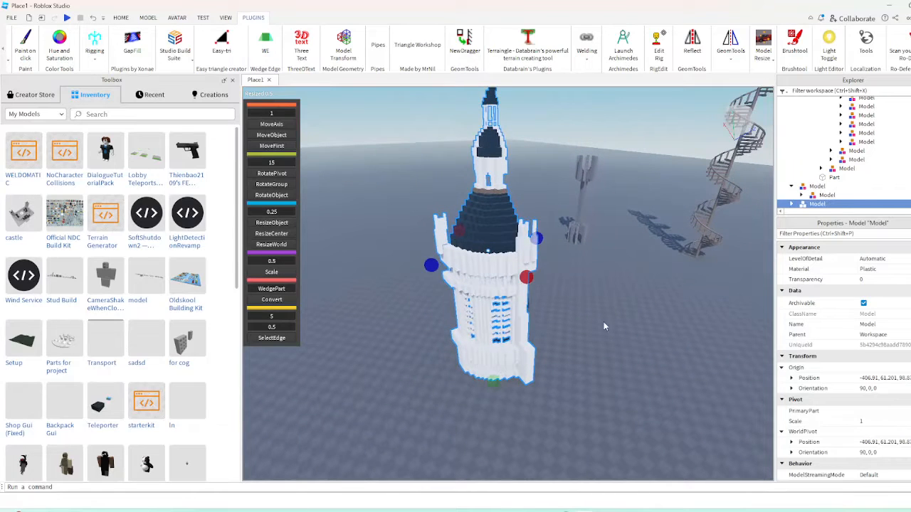
pyautogui.click(531, 323)
# Examine the white tower section from its curved outer side and its open inner side
pyautogui.press('w')
pyautogui.moveTo(621, 344); pyautogui.dragTo(621, 344, button='right')
pyautogui.press('w')
pyautogui.press('w')
pyautogui.press('s')
pyautogui.press('w')
pyautogui.press('s')
pyautogui.press('w')
pyautogui.press('w')
pyautogui.press('s')
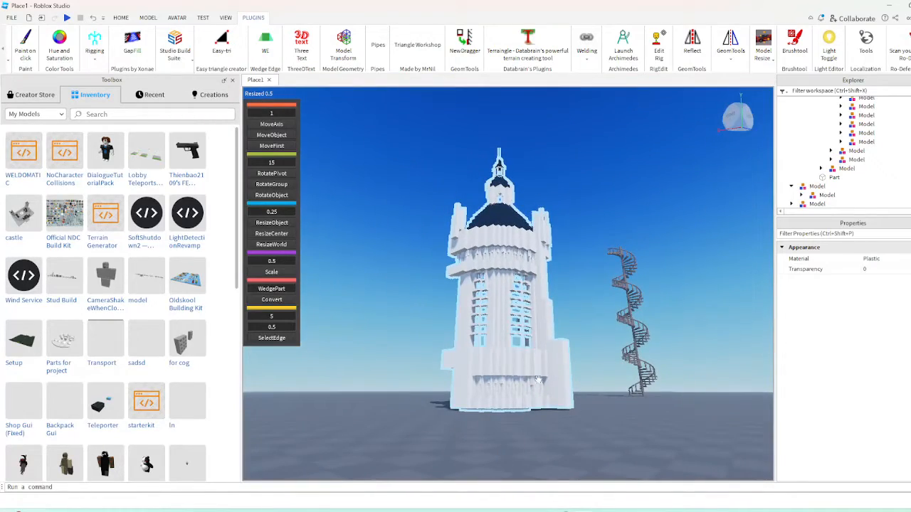
pyautogui.press('w')
pyautogui.moveTo(524, 396); pyautogui.dragTo(524, 396, button='right')
pyautogui.press('s')
pyautogui.press('w')
pyautogui.press('s')
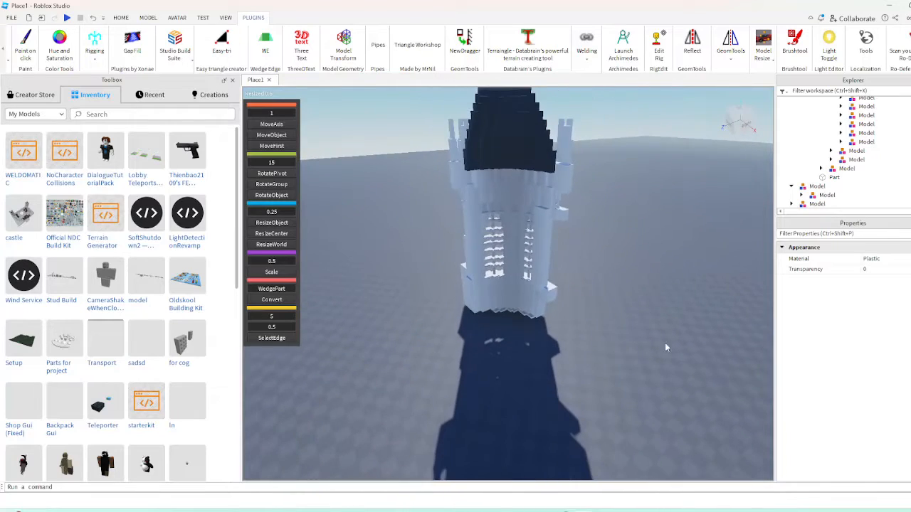
pyautogui.press('w')
pyautogui.moveTo(488, 314); pyautogui.dragTo(488, 313, button='right')
pyautogui.press('s')
# Select the white tower section and mirror it across its open side face with the GeomTools Reflect tool
pyautogui.click(499, 239)
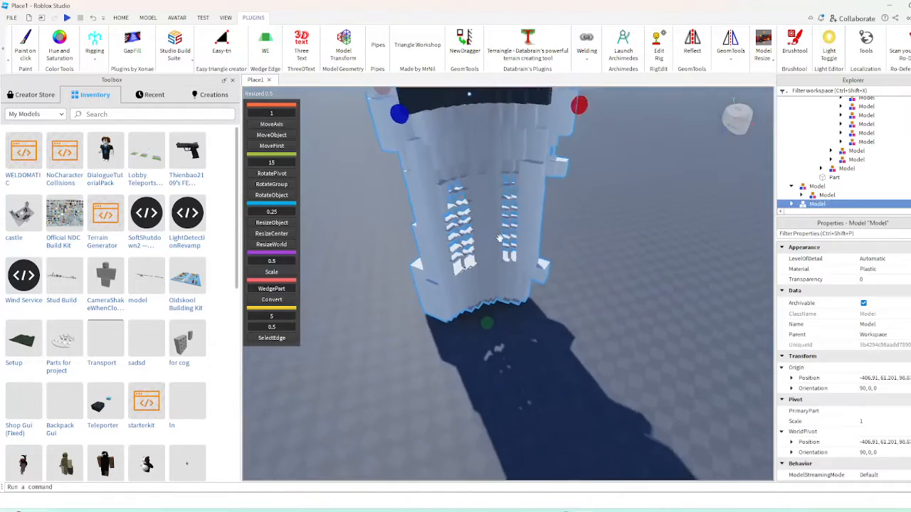
pyautogui.moveTo(500, 238); pyautogui.dragTo(500, 238, button='right')
pyautogui.press('s')
pyautogui.press('s')
pyautogui.hotkey('ctrl', 'u')
pyautogui.hotkey('ctrl', 'g')
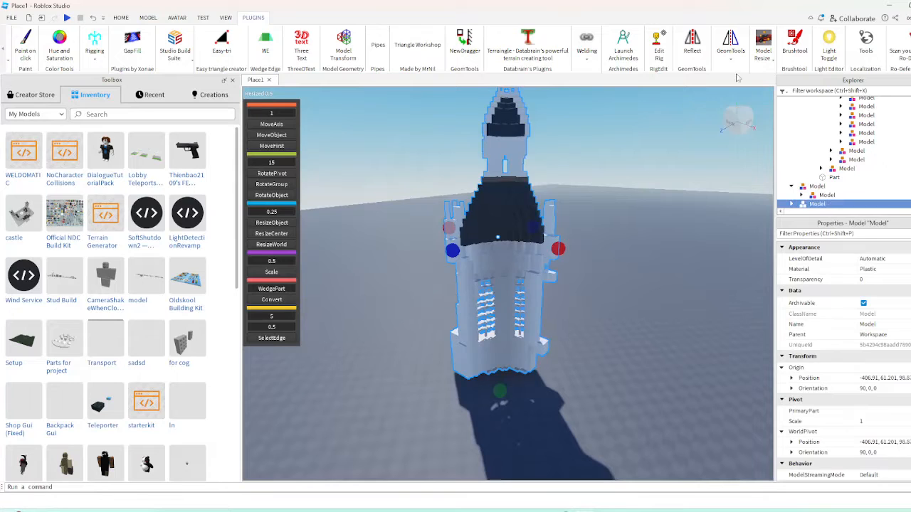
pyautogui.click(726, 88)
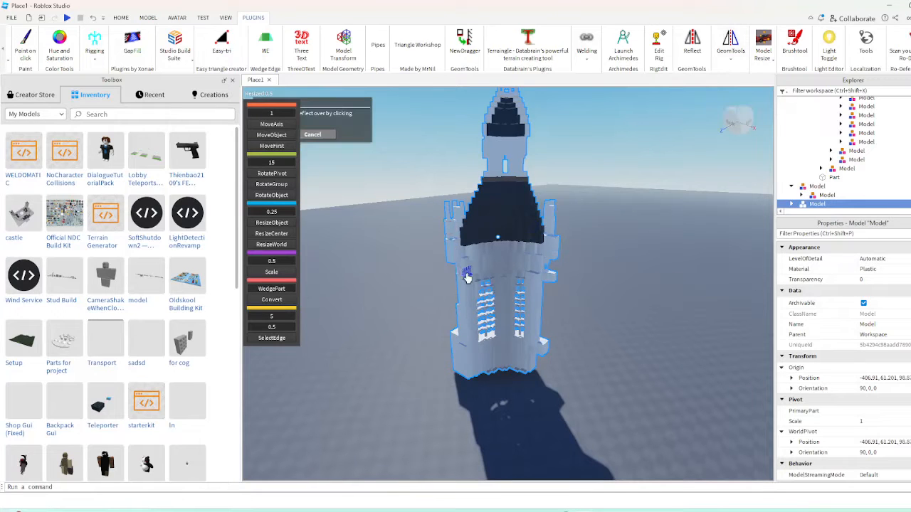
pyautogui.click(462, 278)
# Select both white tower sections and reflect them across their open side to complete the round tower
pyautogui.click(626, 316)
pyautogui.press('w')
pyautogui.moveTo(625, 315); pyautogui.dragTo(624, 314, button='right')
pyautogui.press('s')
pyautogui.moveTo(603, 242); pyautogui.dragTo(602, 242, button='right')
pyautogui.click(576, 369)
pyautogui.press('f')
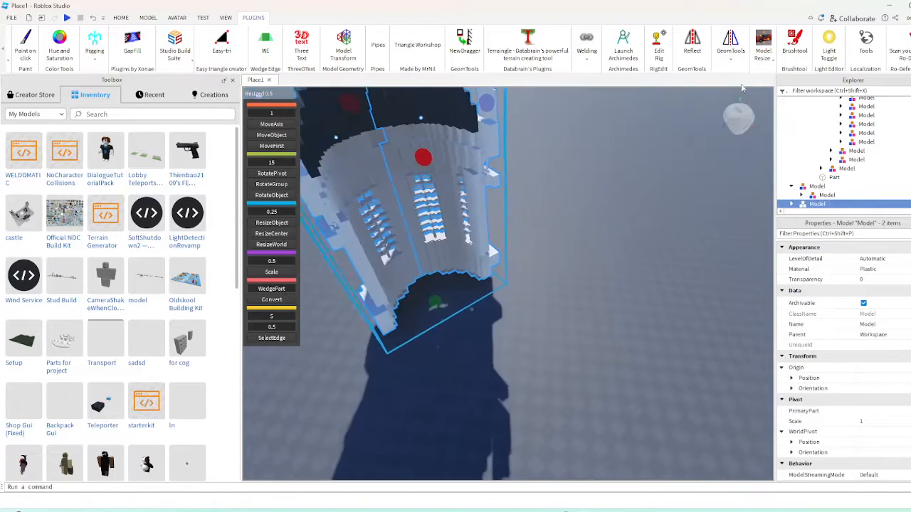
pyautogui.click(729, 51)
pyautogui.click(724, 88)
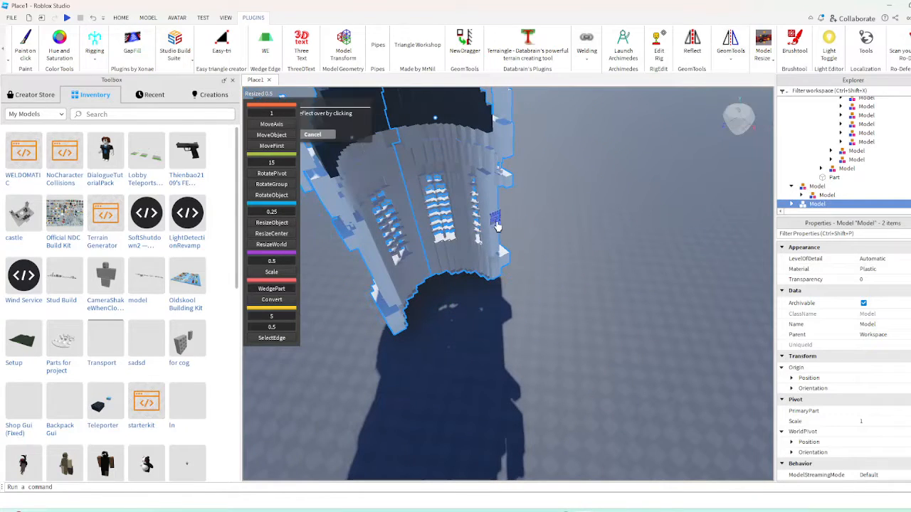
pyautogui.click(618, 258)
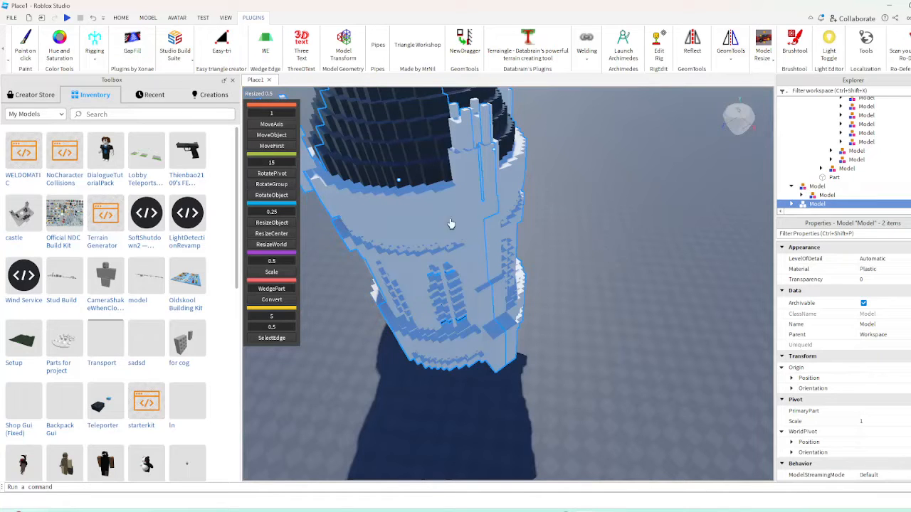
pyautogui.click(615, 258)
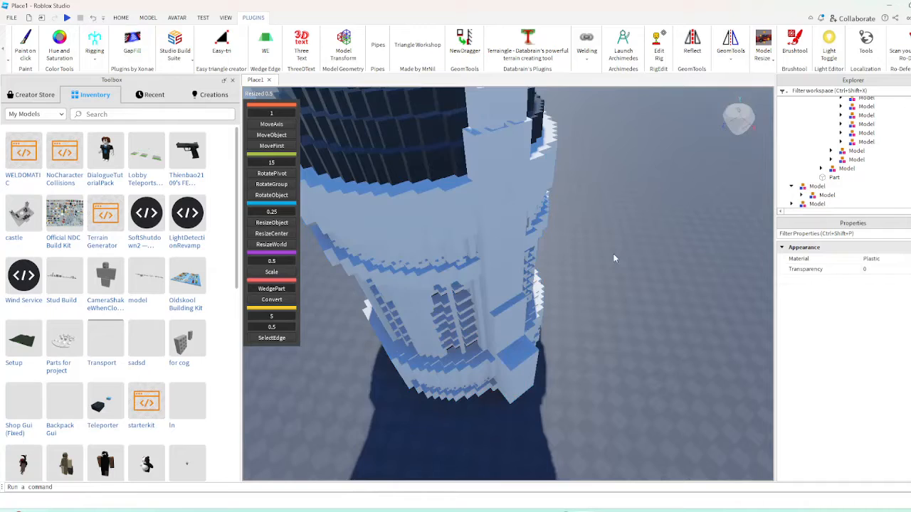
# Inspect the completed white tower from outside, through its interior, and from above for symmetry
pyautogui.moveTo(615, 258); pyautogui.dragTo(610, 252, button='right')
pyautogui.scroll(-10, 610, 252)
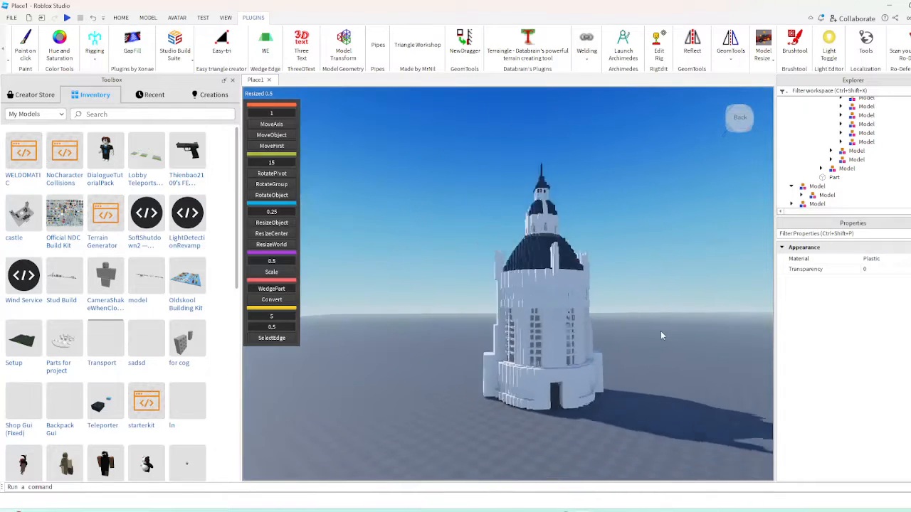
pyautogui.scroll(10, 513, 412)
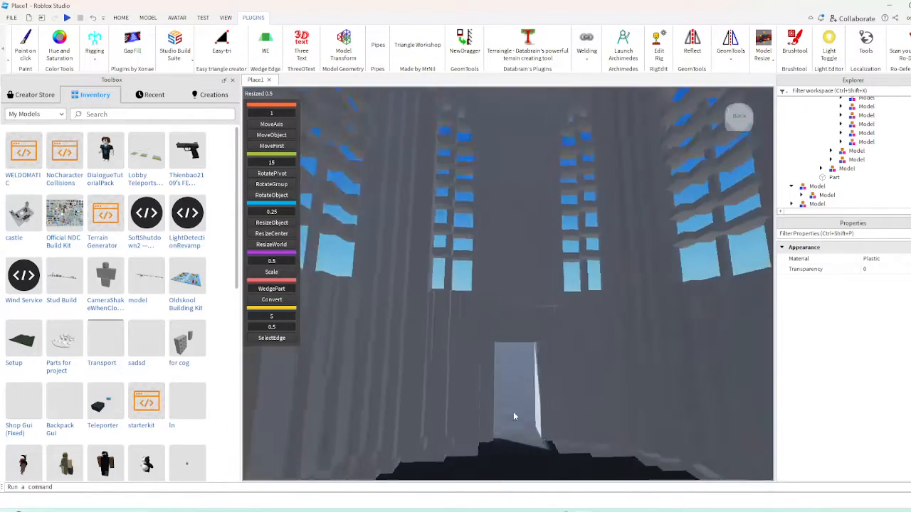
pyautogui.moveTo(513, 412); pyautogui.dragTo(514, 413, button='right')
pyautogui.scroll(2, 679, 427)
pyautogui.scroll(3, 593, 399)
pyautogui.moveTo(592, 399); pyautogui.dragTo(592, 399, button='right')
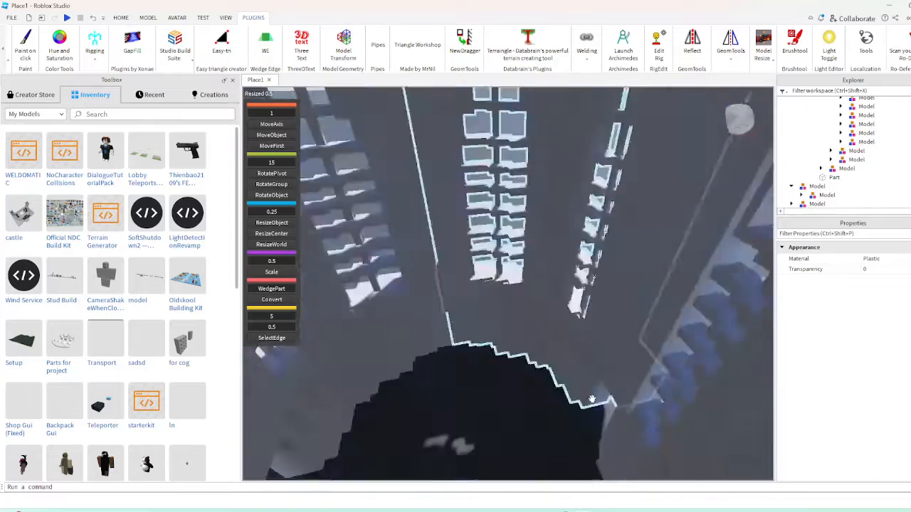
pyautogui.scroll(-10, 592, 399)
pyautogui.scroll(8, 634, 365)
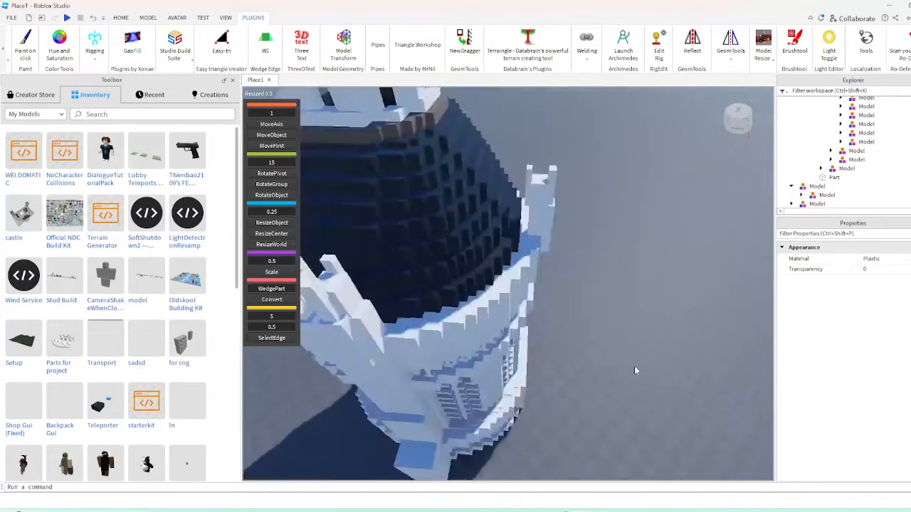
pyautogui.moveTo(634, 366); pyautogui.dragTo(635, 366, button='right')
pyautogui.scroll(-5, 634, 366)
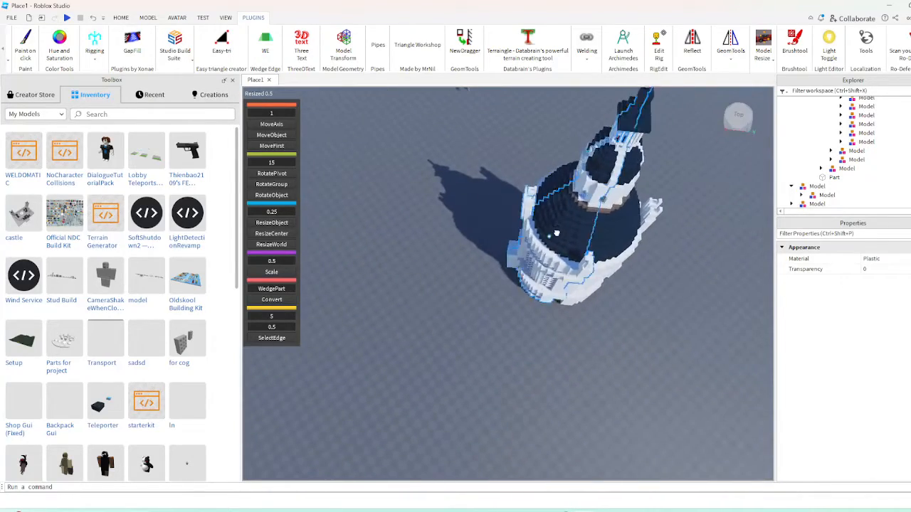
# Try dragging one quarter of the white tower away from the rest and rotating it, and undo the attempts
pyautogui.moveTo(556, 233); pyautogui.dragTo(516, 295)
pyautogui.press('a')
pyautogui.press('r')
pyautogui.press('r')
pyautogui.press('r')
pyautogui.press('r')
pyautogui.press('d')
pyautogui.click(94, 19)
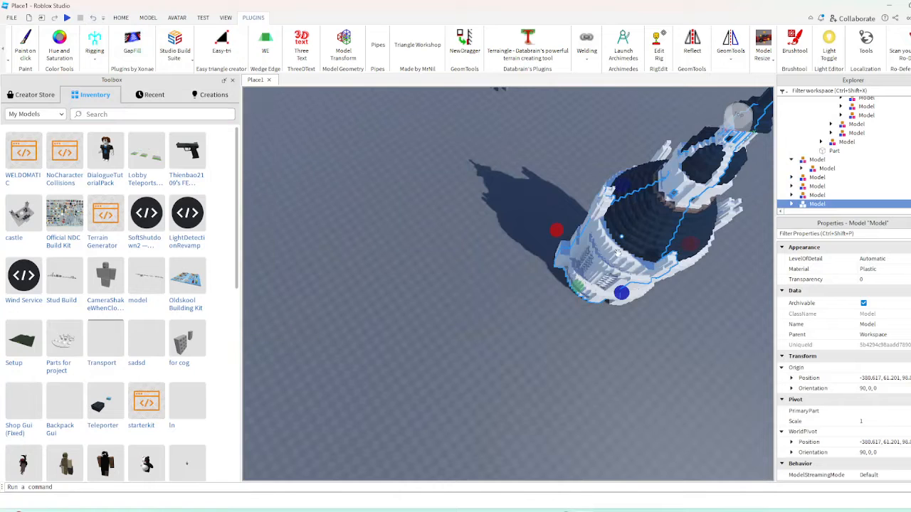
pyautogui.moveTo(618, 252); pyautogui.dragTo(455, 266)
pyautogui.press('d')
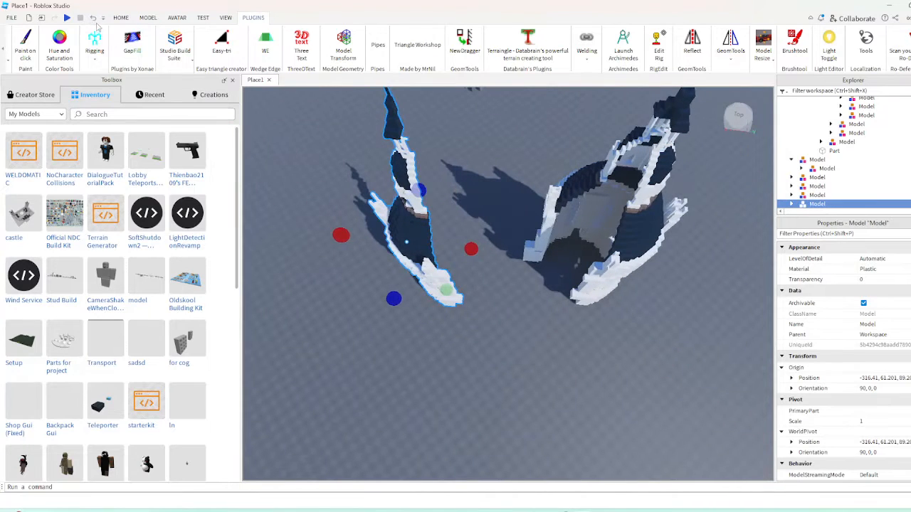
pyautogui.click(93, 18)
# Select all four quarters of the white tower and group them into a single model
pyautogui.click(421, 246)
pyautogui.moveTo(421, 246); pyautogui.dragTo(454, 229, button='right')
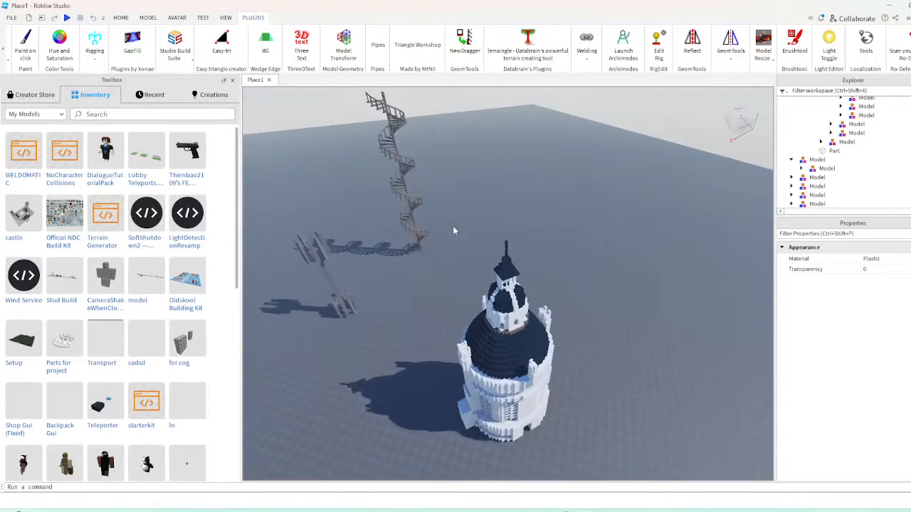
pyautogui.moveTo(448, 223); pyautogui.dragTo(645, 459)
pyautogui.hotkey('ctrl', 'g')
# Drag the grouped white tower across the baseplate to a spot beside the narrow grey tower
pyautogui.moveTo(527, 374); pyautogui.dragTo(506, 336)
pyautogui.moveTo(580, 370); pyautogui.dragTo(506, 336, button='right')
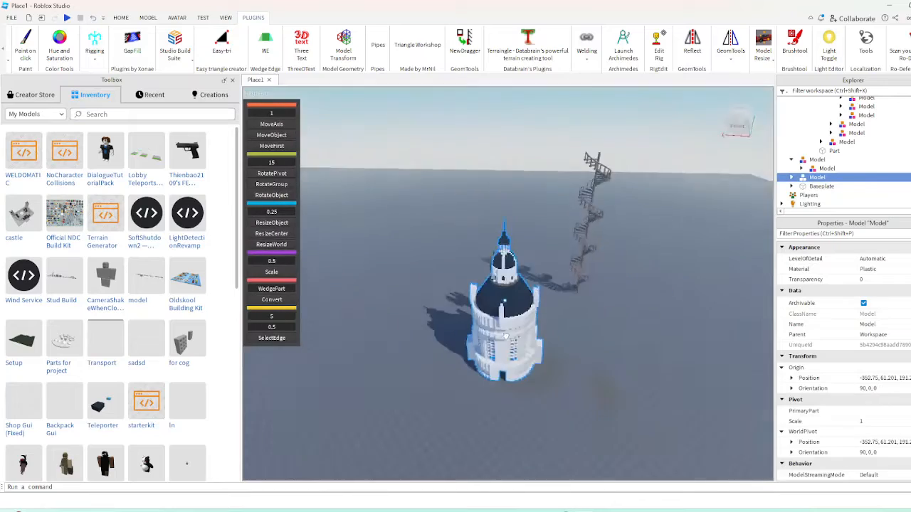
pyautogui.press('w')
pyautogui.moveTo(506, 336); pyautogui.dragTo(498, 382)
pyautogui.moveTo(500, 348); pyautogui.dragTo(511, 369, button='right')
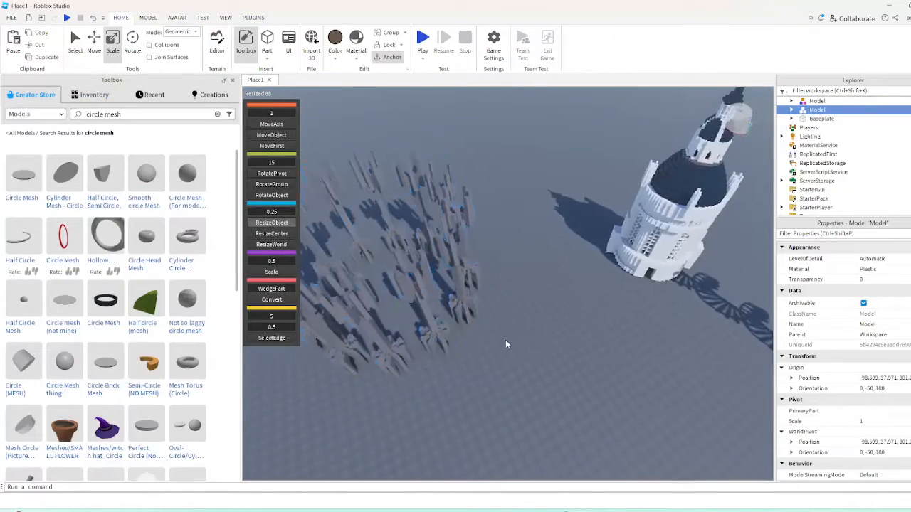
pyautogui.click(505, 340)
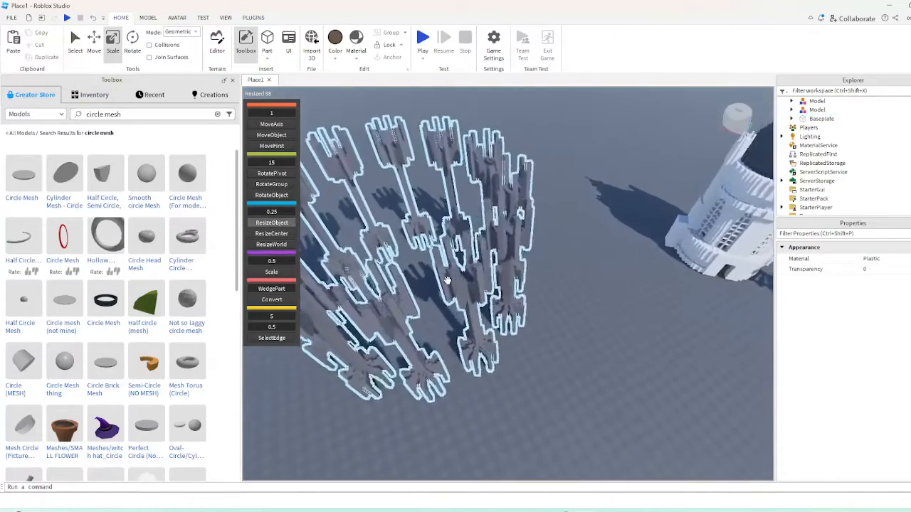
# Insert a new block part on an empty area of the baseplate and bring up its scale handles
pyautogui.click(267, 60)
pyautogui.click(274, 74)
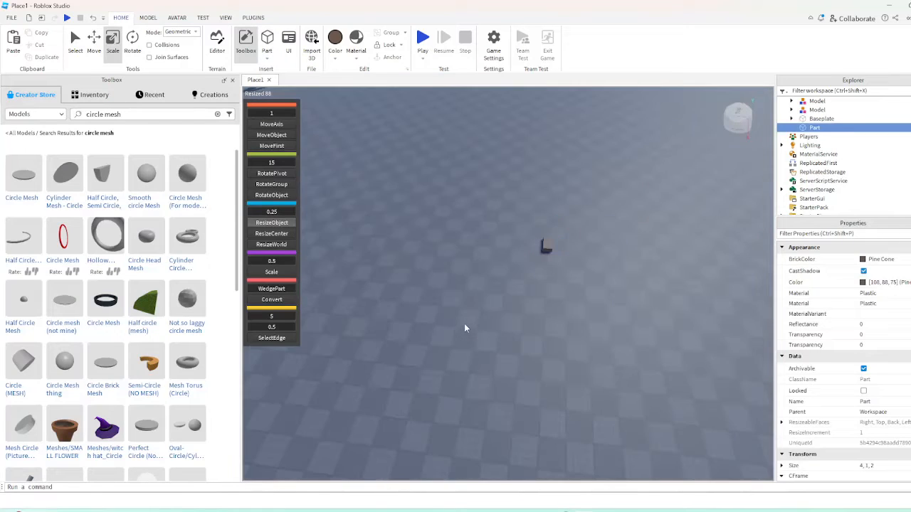
pyautogui.moveTo(464, 327); pyautogui.dragTo(474, 316, button='right')
pyautogui.click(478, 314)
pyautogui.moveTo(486, 343); pyautogui.dragTo(519, 321)
pyautogui.scroll(5, 519, 321)
pyautogui.moveTo(519, 321); pyautogui.dragTo(520, 323, button='right')
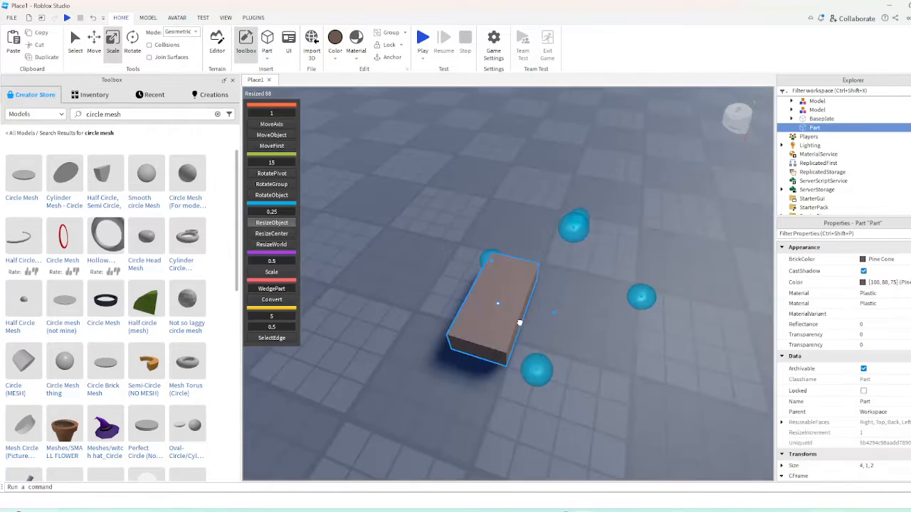
pyautogui.moveTo(519, 323); pyautogui.dragTo(465, 288)
pyautogui.moveTo(465, 288); pyautogui.dragTo(465, 289, button='right')
pyautogui.click(466, 287)
pyautogui.click(461, 194)
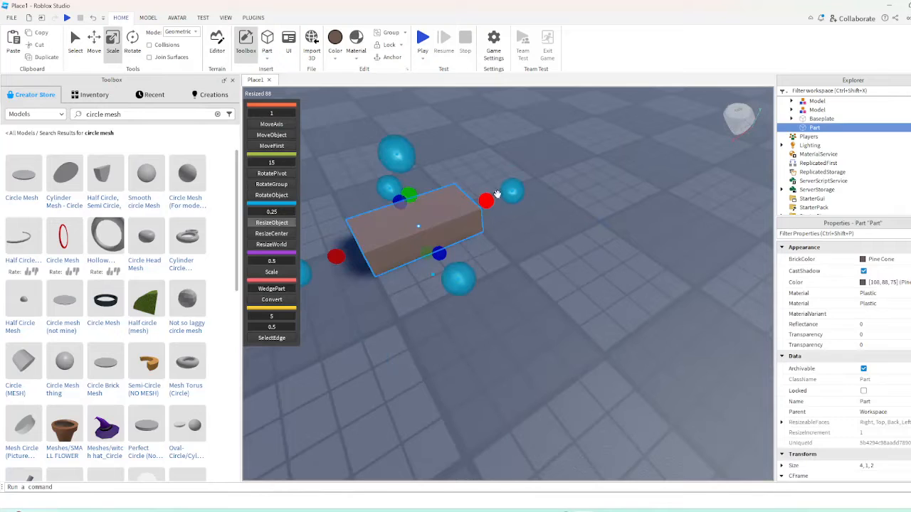
# Resize the new block into a 1, 1, 1 cube and rename it z
pyautogui.moveTo(413, 231); pyautogui.dragTo(416, 234)
pyautogui.moveTo(426, 240); pyautogui.dragTo(427, 242, button='right')
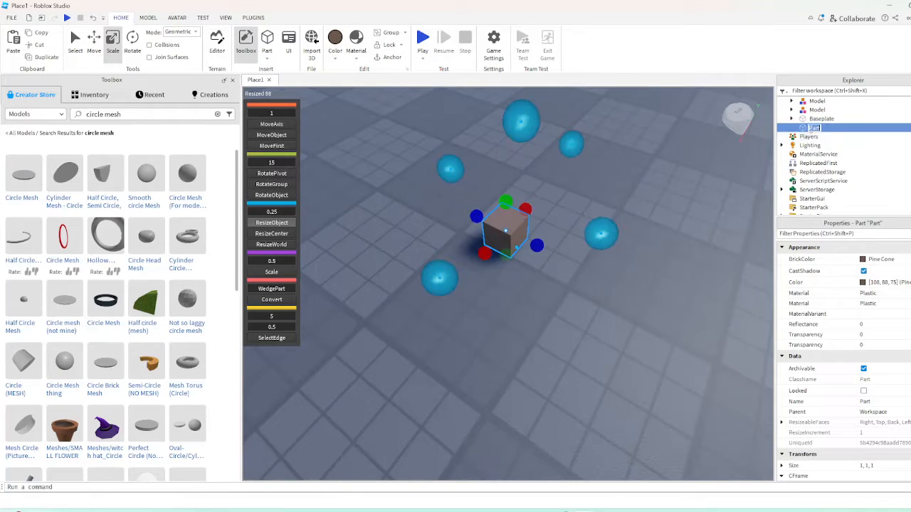
pyautogui.click(648, 237)
pyautogui.moveTo(493, 232); pyautogui.dragTo(424, 259)
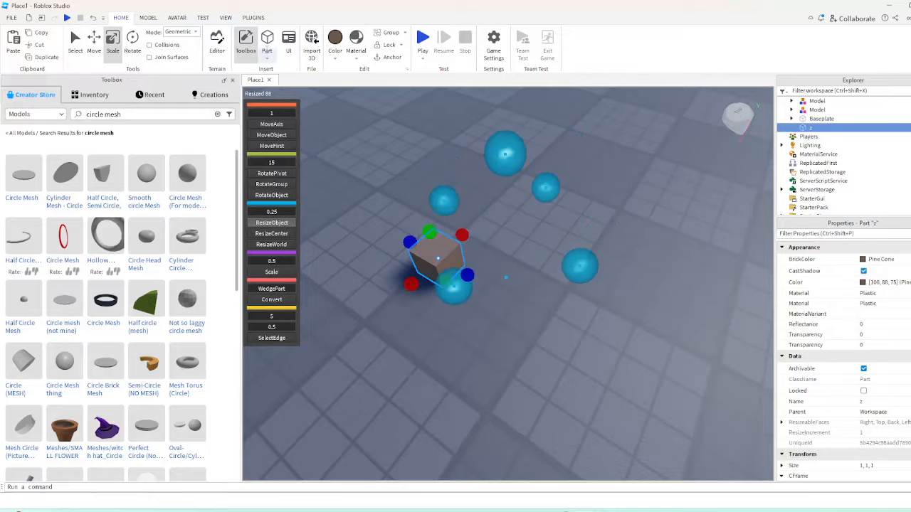
# Turn off the Studio Build Suite plugin and place a duplicate of cube z a short distance from the original
pyautogui.click(253, 17)
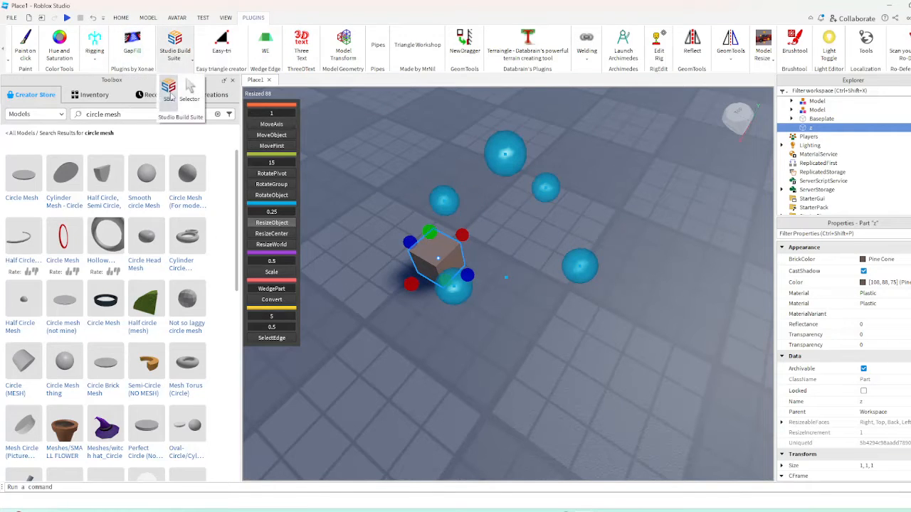
pyautogui.click(169, 89)
pyautogui.moveTo(461, 274); pyautogui.dragTo(407, 326)
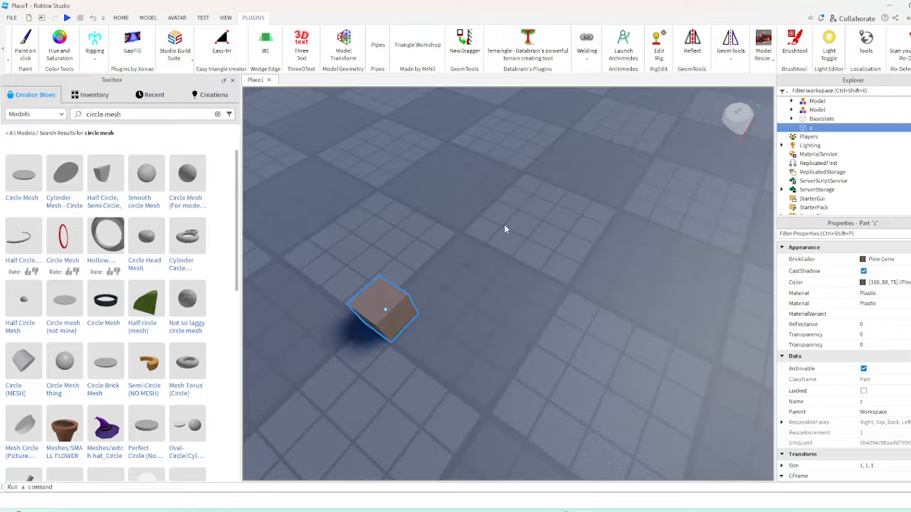
pyautogui.scroll(-5, 579, 249)
pyautogui.click(504, 244)
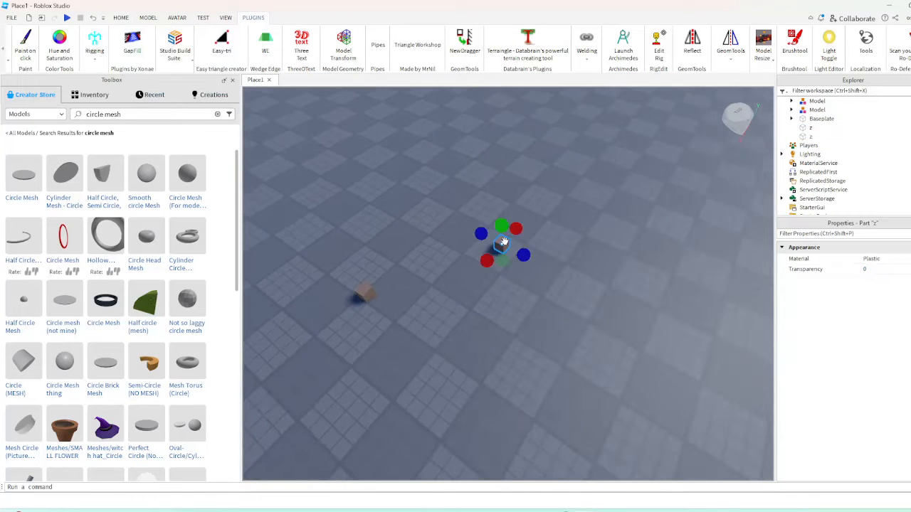
# Duplicate the cube three more times and spread the copies out across the baseplate
pyautogui.hotkey('ctrl', 'd')
pyautogui.scroll(-3, 573, 322)
pyautogui.moveTo(504, 244); pyautogui.dragTo(610, 293)
pyautogui.press('d')
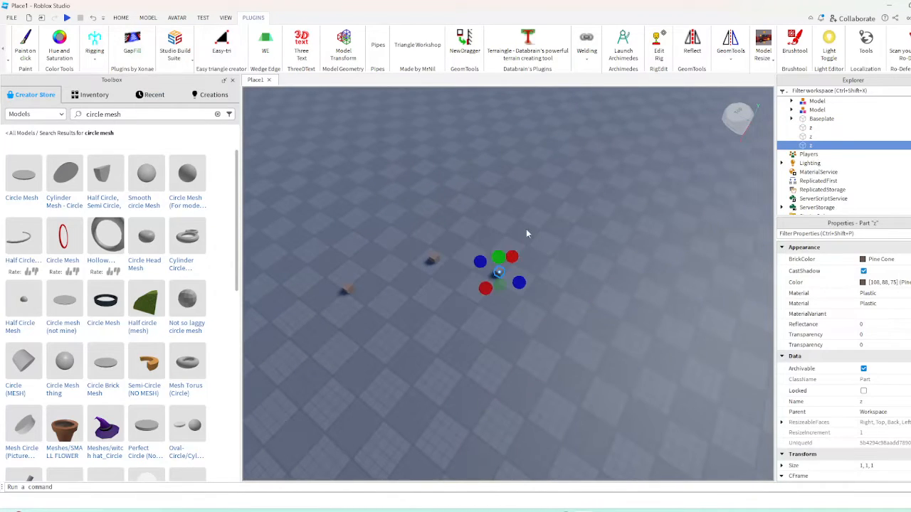
pyautogui.hotkey('ctrl', 'd')
pyautogui.click(548, 316)
pyautogui.press('d')
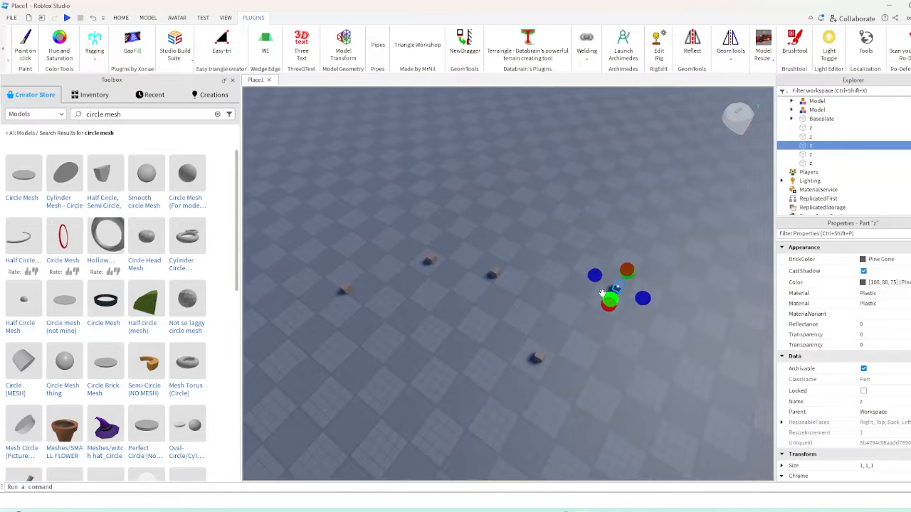
# Place four more duplicates of the cube close together to start a curved arc beyond the spread-out cubes
pyautogui.click(534, 283)
pyautogui.click(546, 287)
pyautogui.hotkey('ctrl', 'd')
pyautogui.moveTo(545, 287); pyautogui.dragTo(569, 323)
pyautogui.scroll(-1, 569, 323)
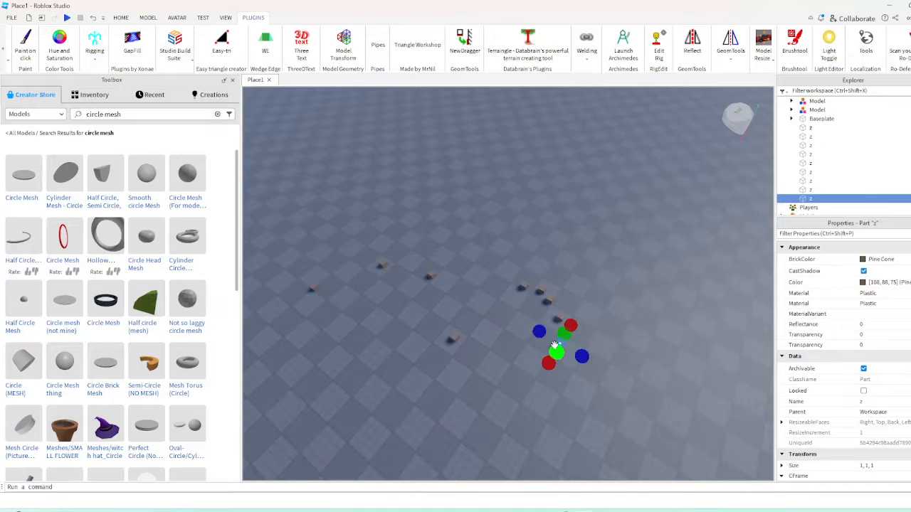
# Extend the arc of cubes with further duplicates so that it bends back around
pyautogui.press('Delete')
pyautogui.click(557, 347)
pyautogui.click(496, 373)
pyautogui.press('d')
pyautogui.press('w')
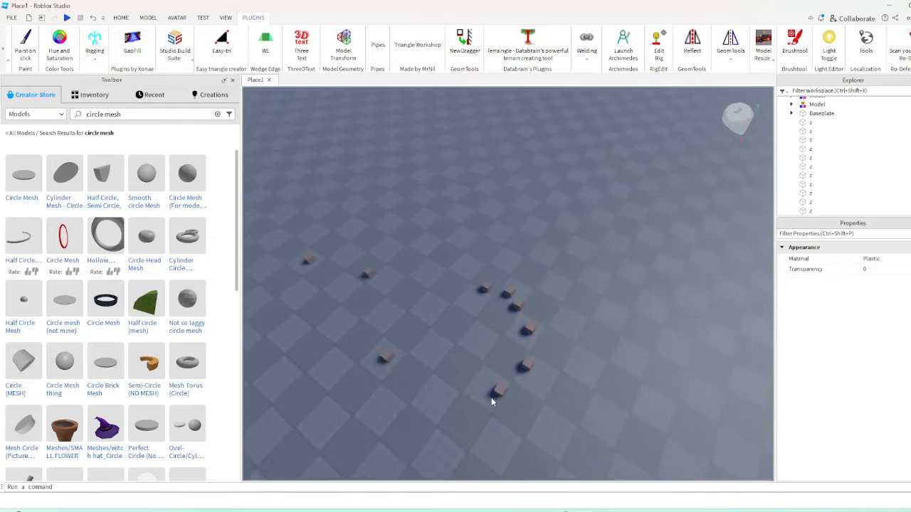
pyautogui.moveTo(493, 398); pyautogui.dragTo(461, 412)
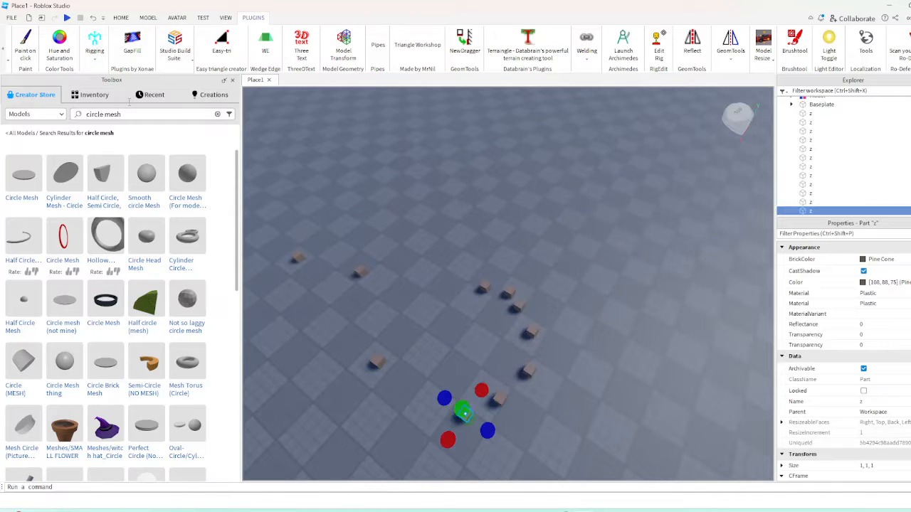
# Switch to the Select tool and place more cube duplicates curling inward to complete the spiral
pyautogui.click(121, 17)
pyautogui.moveTo(459, 412); pyautogui.dragTo(433, 411)
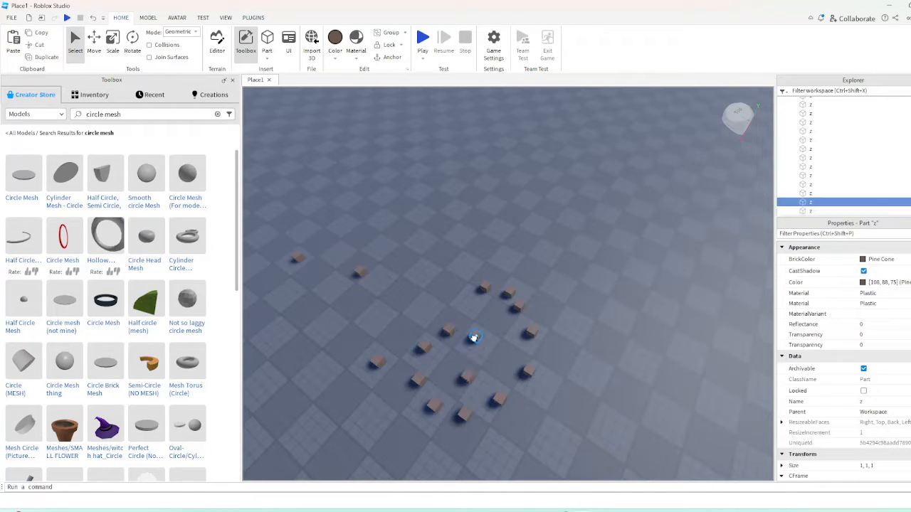
pyautogui.click(598, 287)
pyautogui.press('s')
pyautogui.press('a')
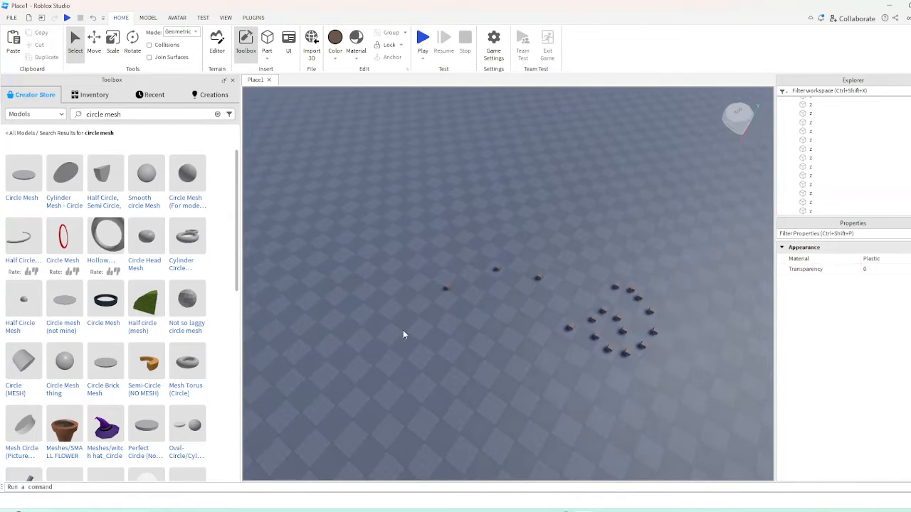
# Select the first two cubes at the tail of the path and connect them with the Pipes plugin
pyautogui.press('w')
pyautogui.press('d')
pyautogui.moveTo(315, 332); pyautogui.dragTo(502, 255)
pyautogui.click(253, 17)
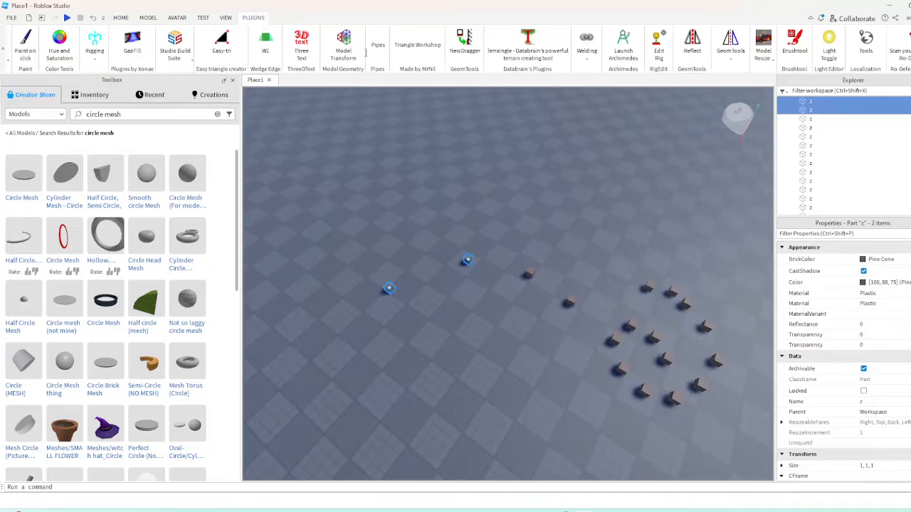
pyautogui.moveTo(502, 195); pyautogui.dragTo(502, 195, button='right')
pyautogui.moveTo(400, 209); pyautogui.dragTo(540, 269)
pyautogui.press('w')
pyautogui.press('a')
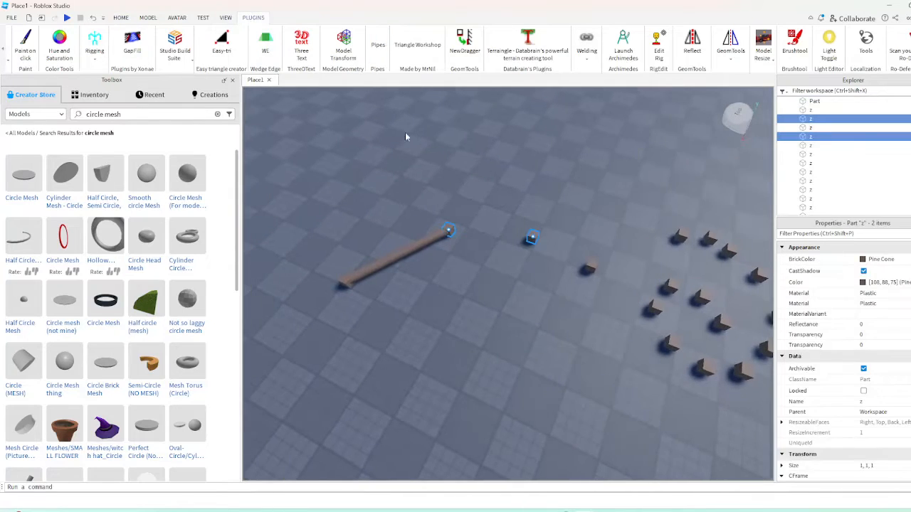
# Connect the remaining tail cubes pair by pair with pipes, up to the first cube of the arc
pyautogui.press('d')
pyautogui.click(378, 45)
pyautogui.press('d')
pyautogui.moveTo(385, 179); pyautogui.dragTo(470, 284)
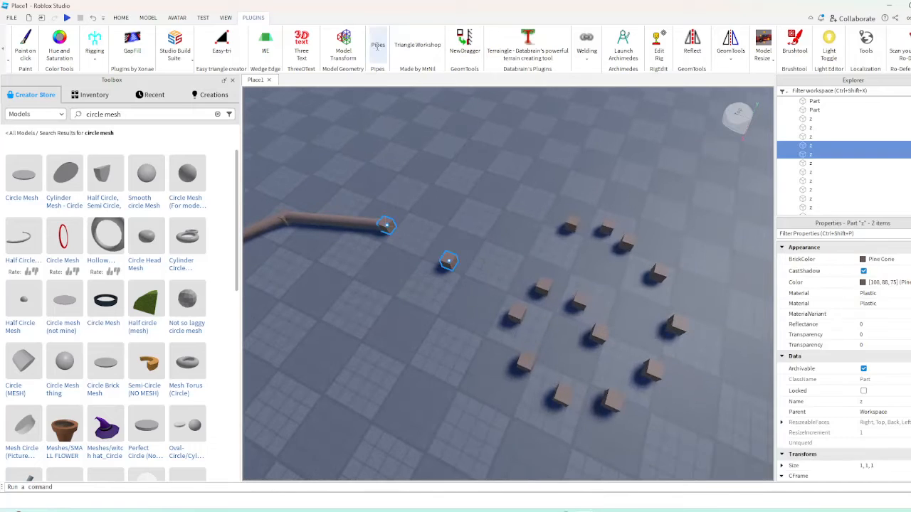
pyautogui.click(570, 226)
pyautogui.click(378, 44)
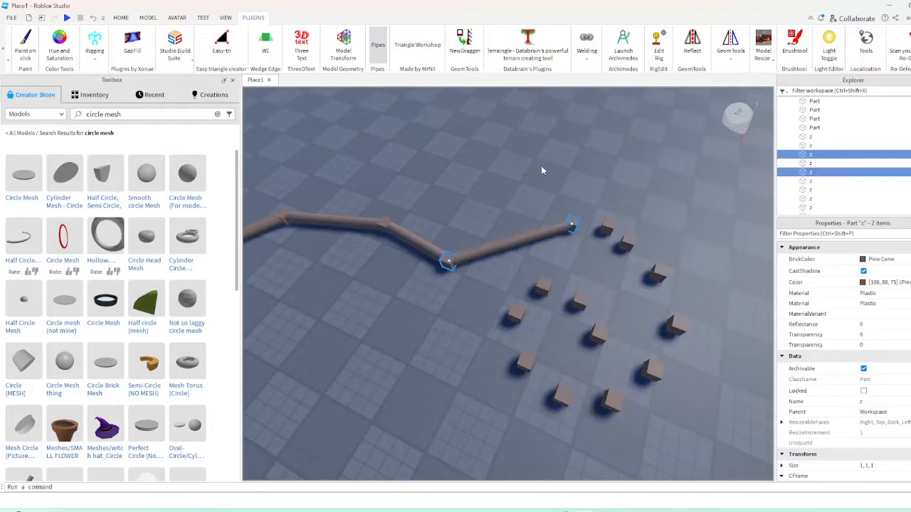
# Connect the first four cubes of the arc in sequence with pipes
pyautogui.click(541, 168)
pyautogui.press('w')
pyautogui.press('d')
pyautogui.keyDown('shift'); pyautogui.click(549, 211); pyautogui.keyUp('shift')
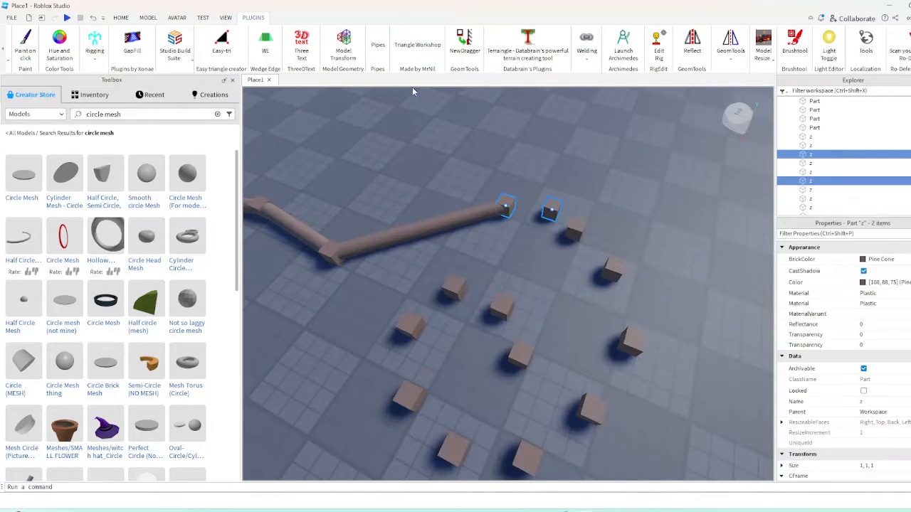
pyautogui.click(623, 213)
pyautogui.click(575, 230)
pyautogui.keyDown('shift'); pyautogui.click(552, 210); pyautogui.keyUp('shift')
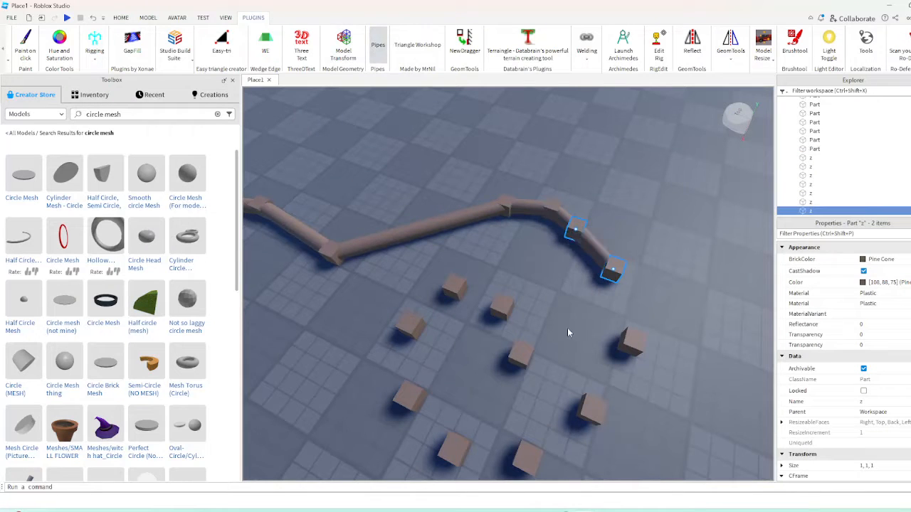
# Continue the pipes cube by cube along the outer bend of the spiral to its near side
pyautogui.moveTo(580, 292); pyautogui.dragTo(579, 300, button='right')
pyautogui.press('s')
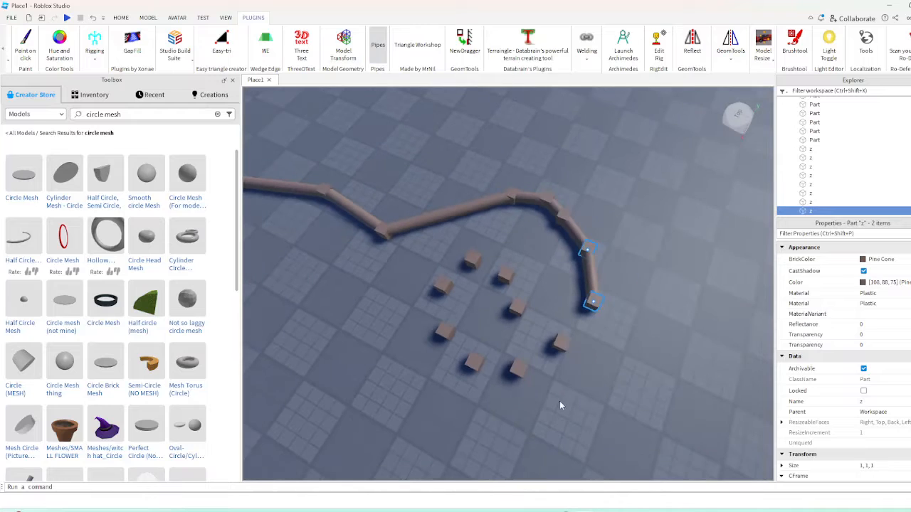
pyautogui.moveTo(554, 359); pyautogui.dragTo(604, 290)
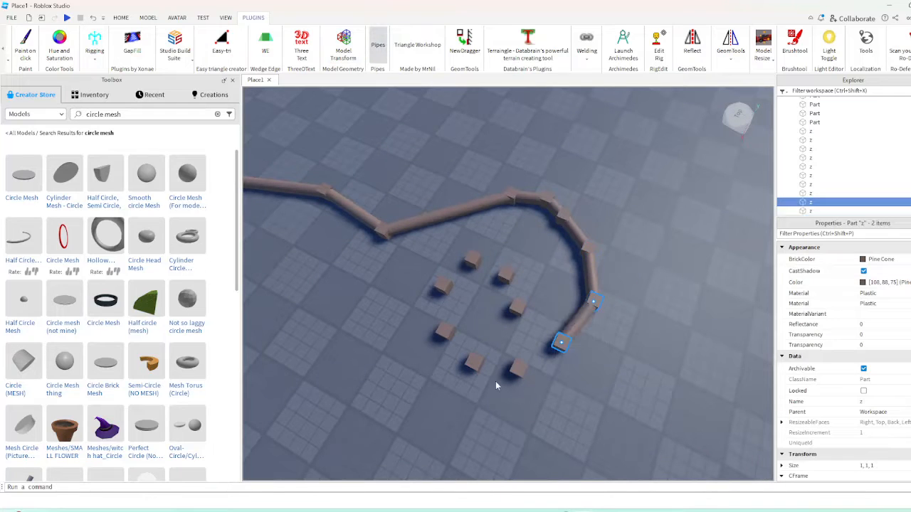
pyautogui.click(380, 47)
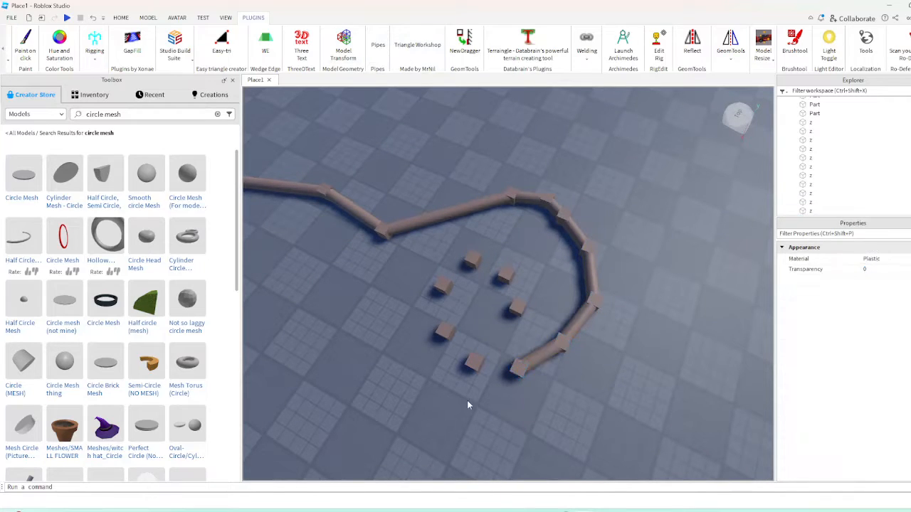
pyautogui.moveTo(467, 400); pyautogui.dragTo(539, 346)
pyautogui.click(376, 68)
# Connect the remaining inner cubes of the spiral with pipes, ending at the innermost cube
pyautogui.moveTo(417, 386); pyautogui.dragTo(491, 320)
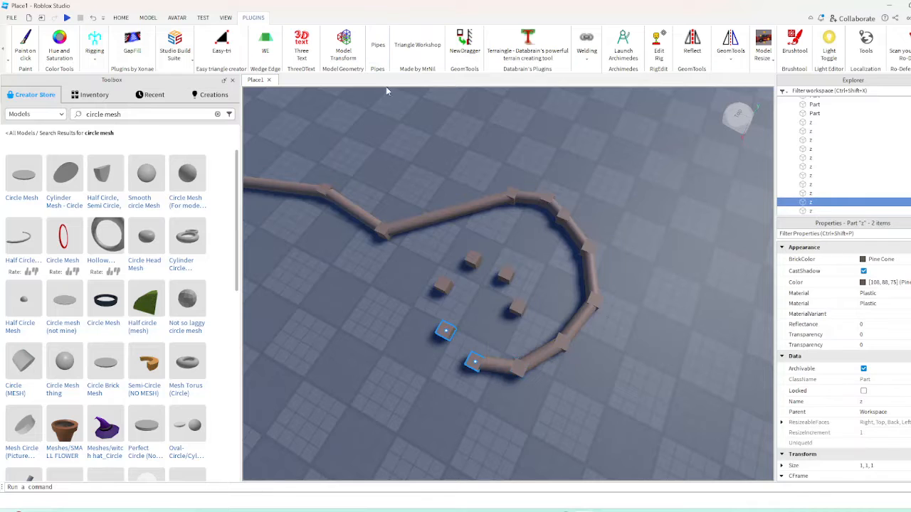
pyautogui.click(376, 48)
pyautogui.moveTo(423, 346); pyautogui.dragTo(451, 283)
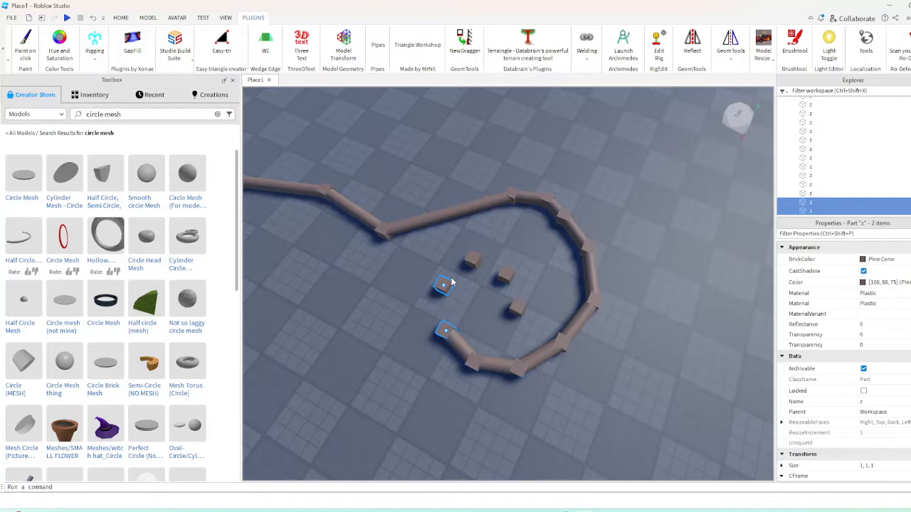
pyautogui.click(378, 47)
pyautogui.moveTo(386, 309); pyautogui.dragTo(479, 290)
pyautogui.moveTo(466, 242); pyautogui.dragTo(517, 284)
pyautogui.moveTo(540, 326); pyautogui.dragTo(498, 268)
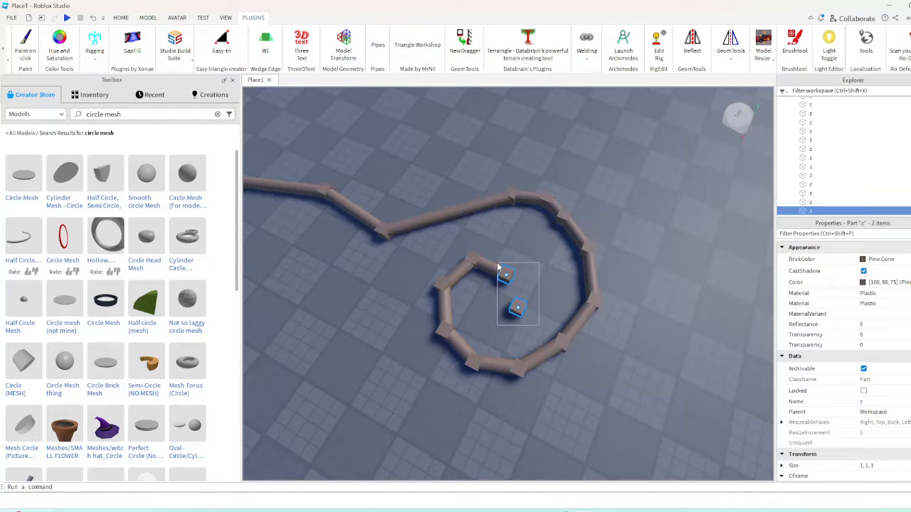
pyautogui.moveTo(450, 167); pyautogui.dragTo(431, 166, button='right')
pyautogui.scroll(-8, 431, 166)
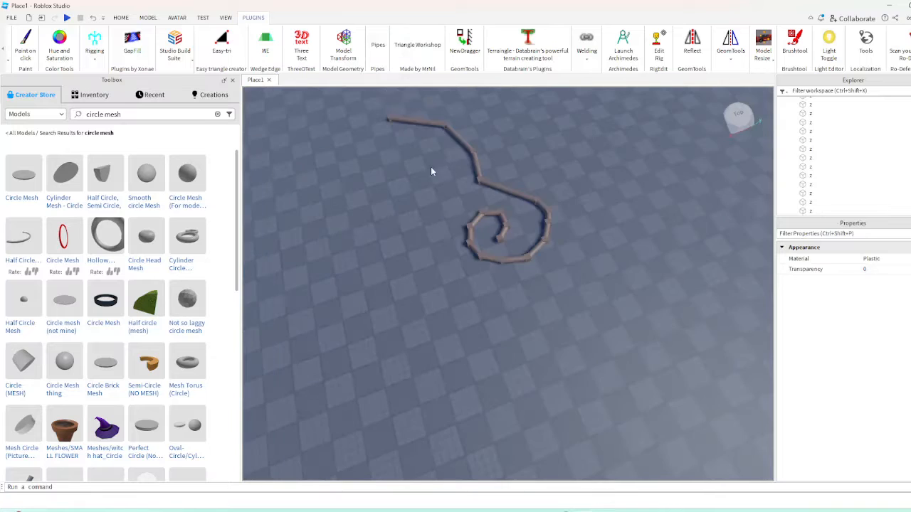
# Select the whole pipe curve with its cubes, duplicate it and move the copy to an empty area
pyautogui.scroll(5, 373, 243)
pyautogui.moveTo(373, 243); pyautogui.dragTo(294, 164, button='right')
pyautogui.scroll(-3, 294, 164)
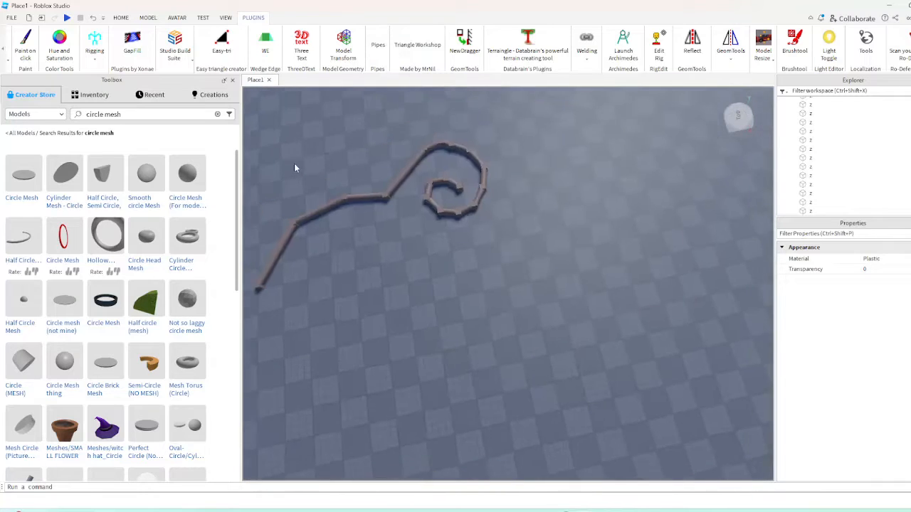
pyautogui.moveTo(309, 132); pyautogui.dragTo(540, 295)
pyautogui.click(121, 17)
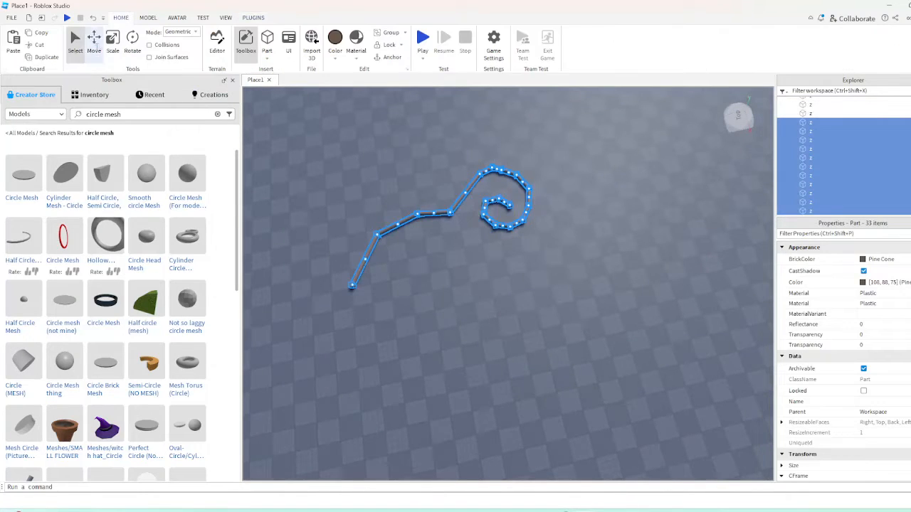
pyautogui.click(93, 43)
pyautogui.moveTo(508, 204); pyautogui.dragTo(713, 162)
pyautogui.press('d')
pyautogui.click(551, 311)
pyautogui.moveTo(551, 311); pyautogui.dragTo(389, 363, button='right')
pyautogui.moveTo(390, 367); pyautogui.dragTo(646, 186)
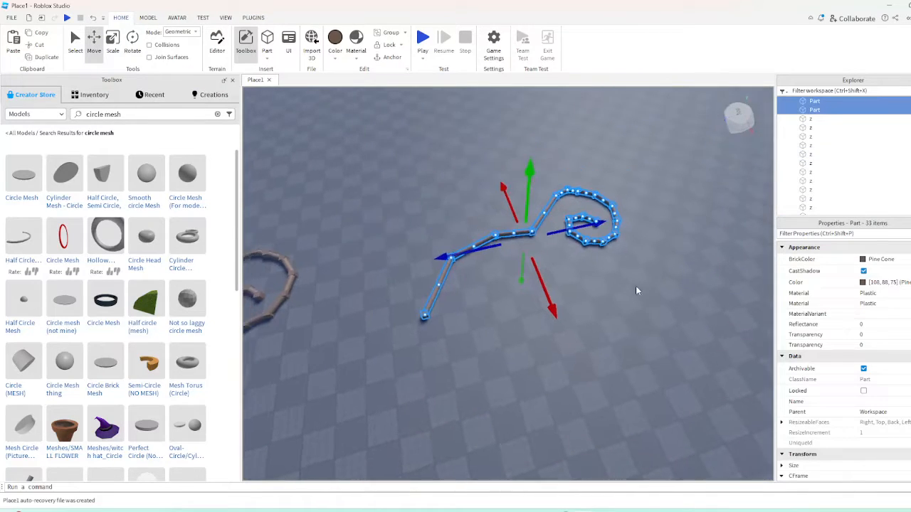
# Group the copied curve into a single model and ungroup it again
pyautogui.hotkey('ctrl', 'g')
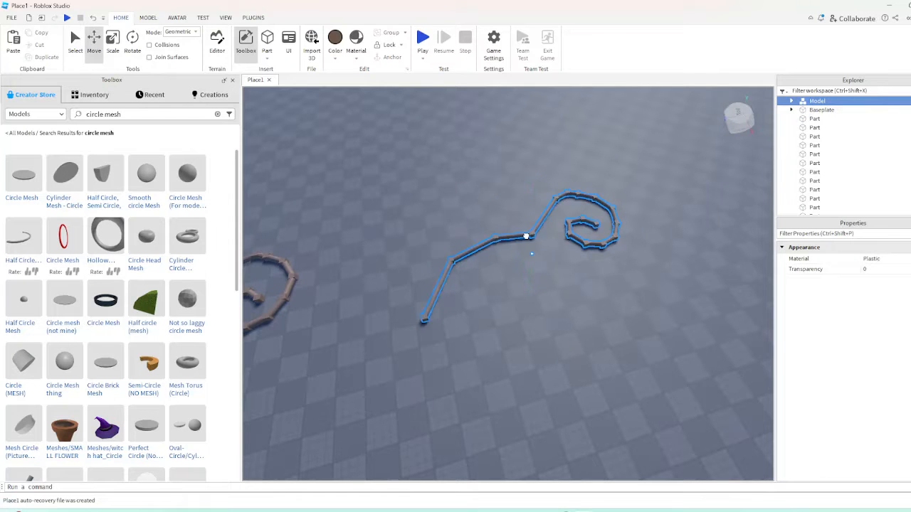
pyautogui.moveTo(526, 236); pyautogui.dragTo(541, 240)
pyautogui.moveTo(541, 240); pyautogui.dragTo(452, 193, button='right')
pyautogui.click(523, 295)
pyautogui.click(448, 181)
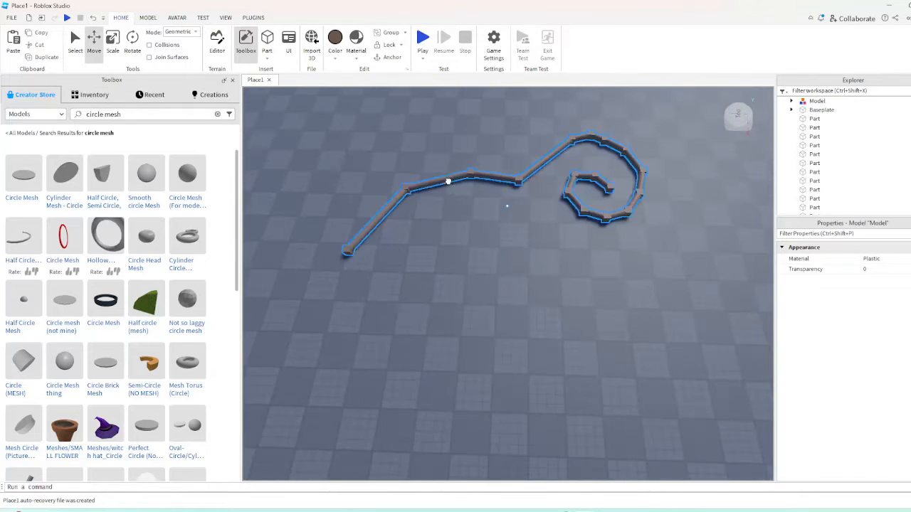
pyautogui.hotkey('ctrl', 'u')
# Change the Shape property of all parts in the copied curve to Block
pyautogui.scroll(-10, 847, 356)
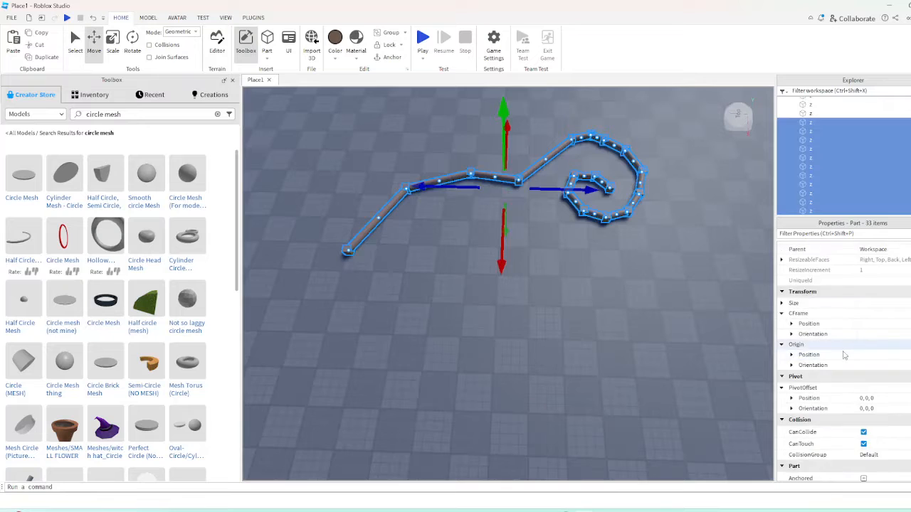
pyautogui.scroll(5, 860, 366)
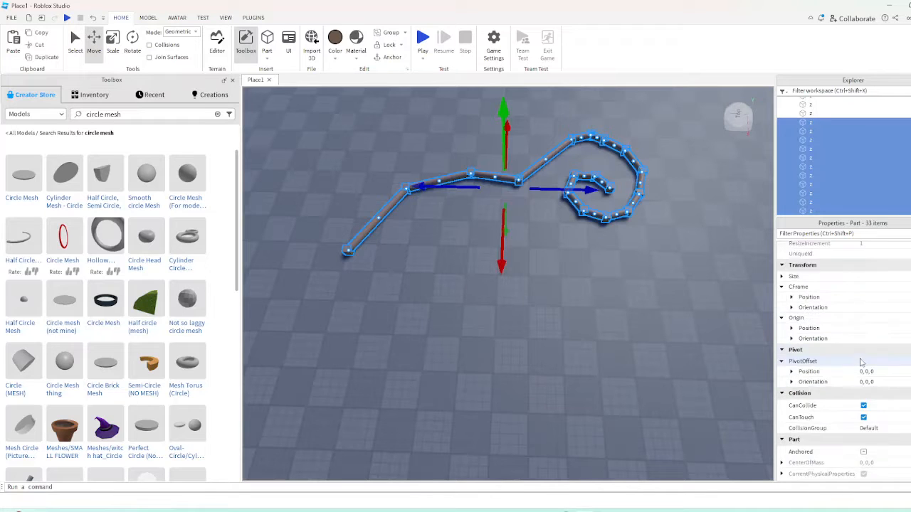
pyautogui.scroll(-6, 860, 384)
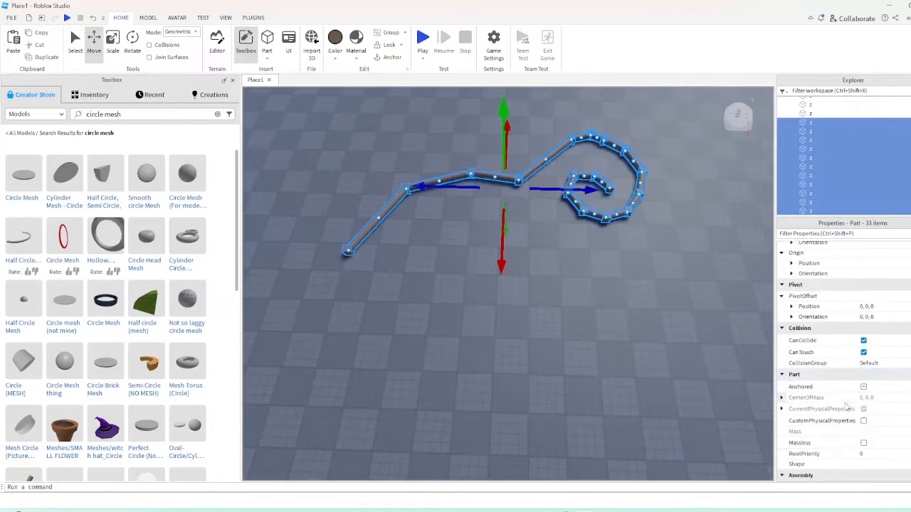
pyautogui.click(864, 434)
pyautogui.click(868, 449)
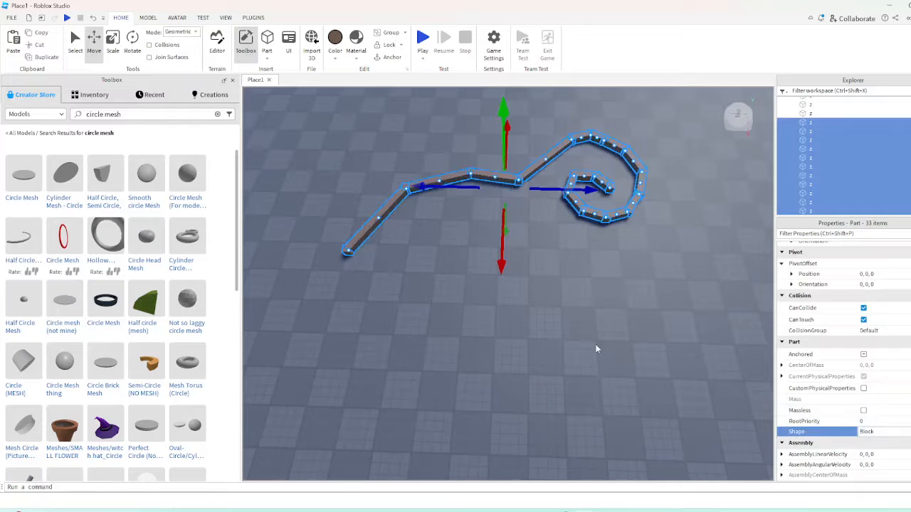
pyautogui.click(576, 352)
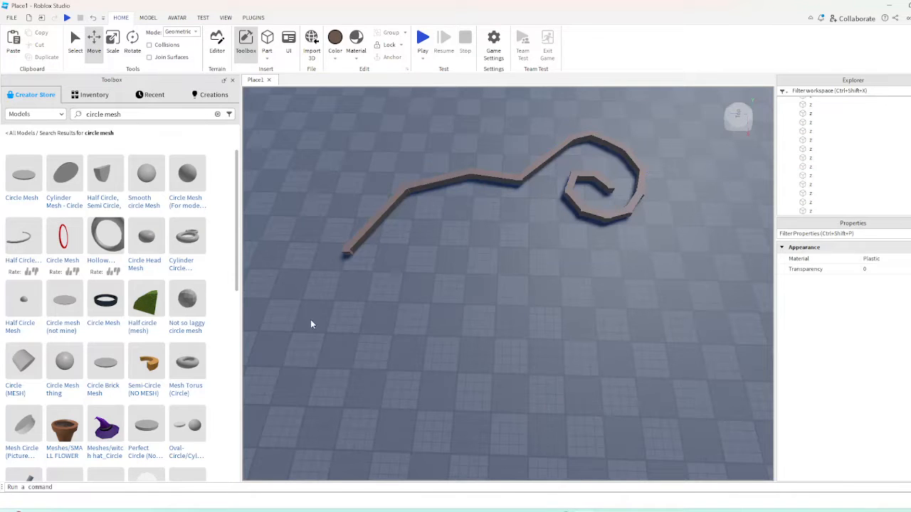
# Select all parts of the block-shaped curve and group them into a single model
pyautogui.moveTo(631, 226); pyautogui.dragTo(666, 113)
pyautogui.click(363, 324)
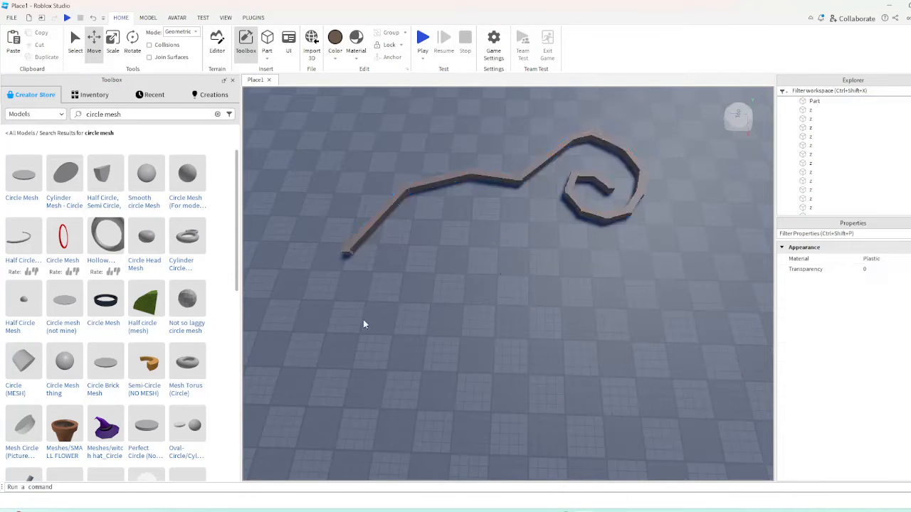
pyautogui.moveTo(577, 195); pyautogui.dragTo(682, 116)
pyautogui.hotkey('ctrl', 'g')
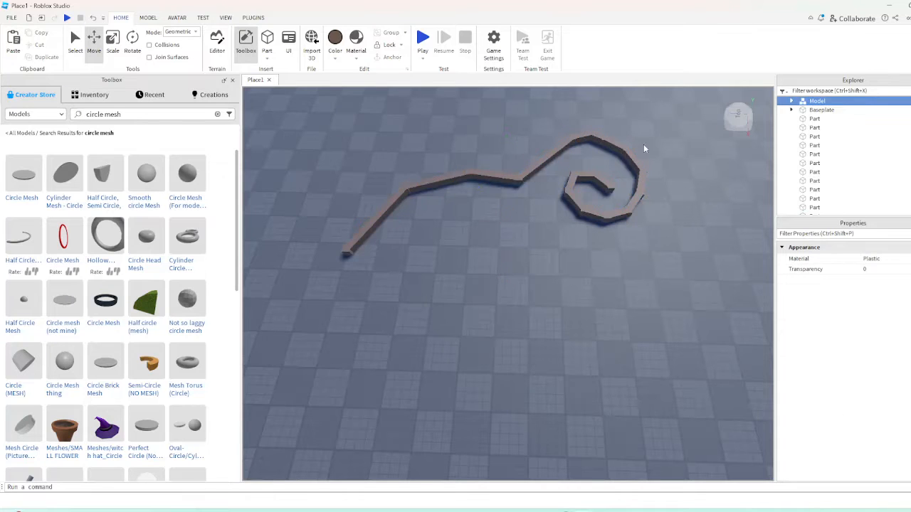
# Filter the Explorer for "z" and delete all the z cubes inside the copied curve's model
pyautogui.write('a')
pyautogui.press('BackSpace')
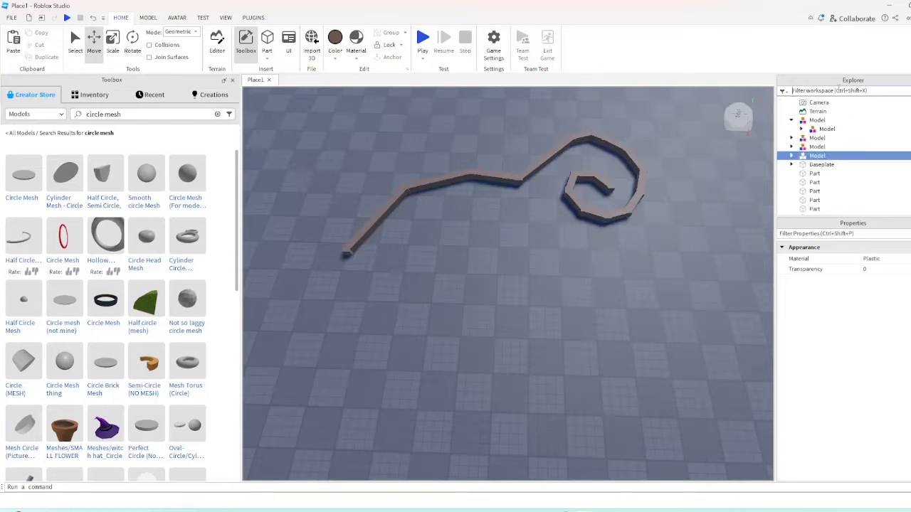
pyautogui.write('z')
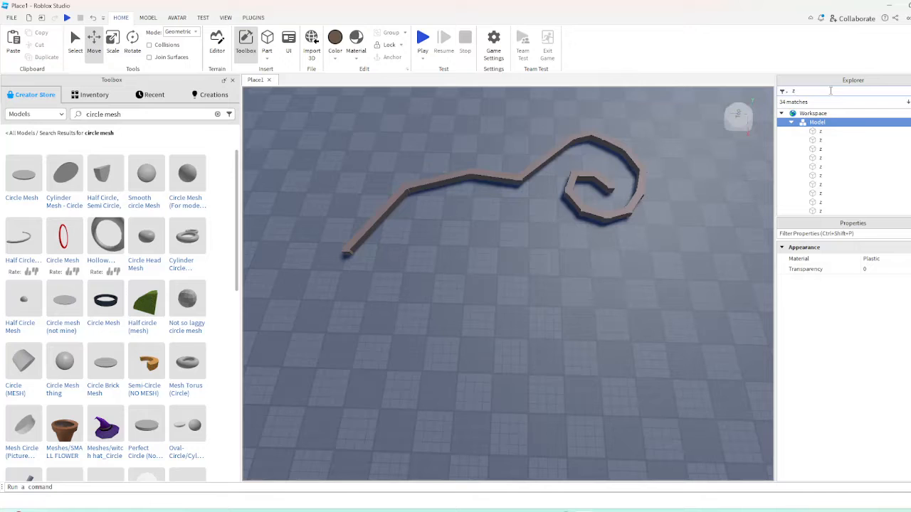
pyautogui.moveTo(864, 139); pyautogui.dragTo(837, 189)
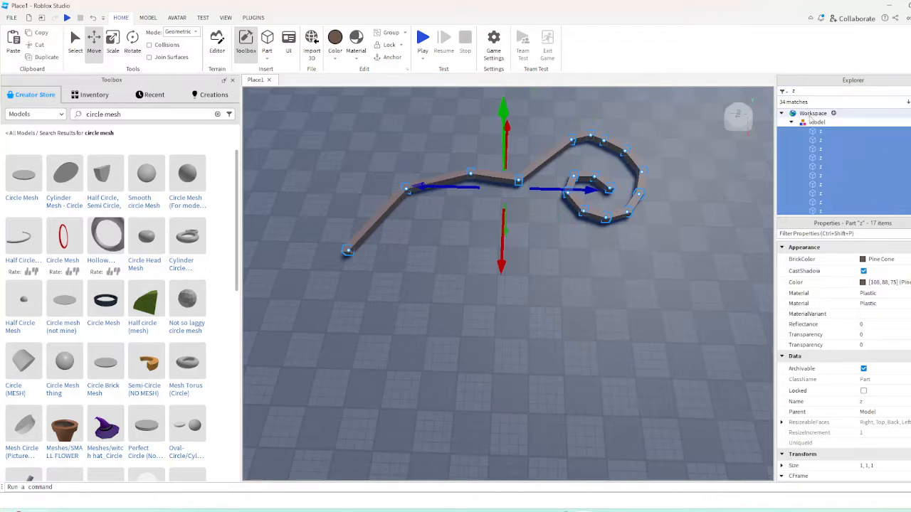
pyautogui.click(578, 294)
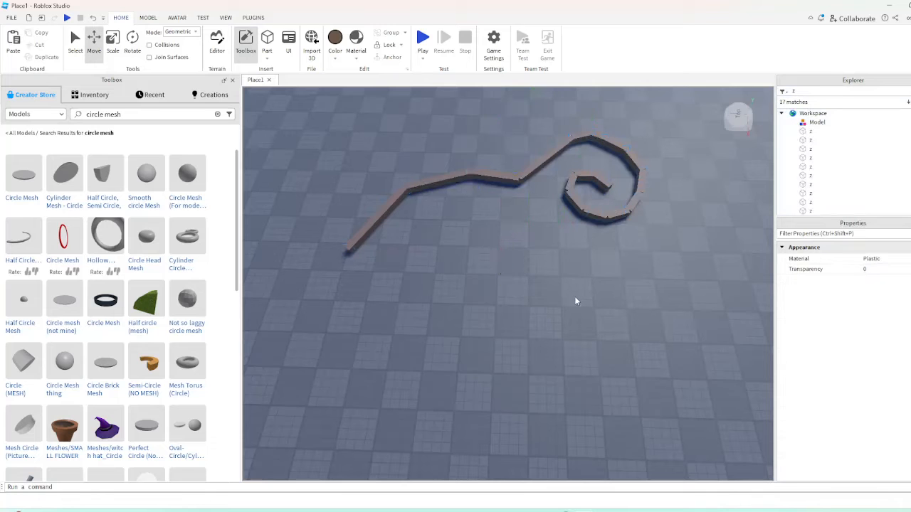
# Join the adjoining segment ends along the block curve's tail with the GeomTools ResizeAlign plugin to close the corner gaps
pyautogui.moveTo(510, 314)
pyautogui.mouseDown(button='right')
pyautogui.moveTo(538, 279)
pyautogui.moveTo(610, 246)
pyautogui.moveTo(509, 312)
pyautogui.mouseUp(button='right')
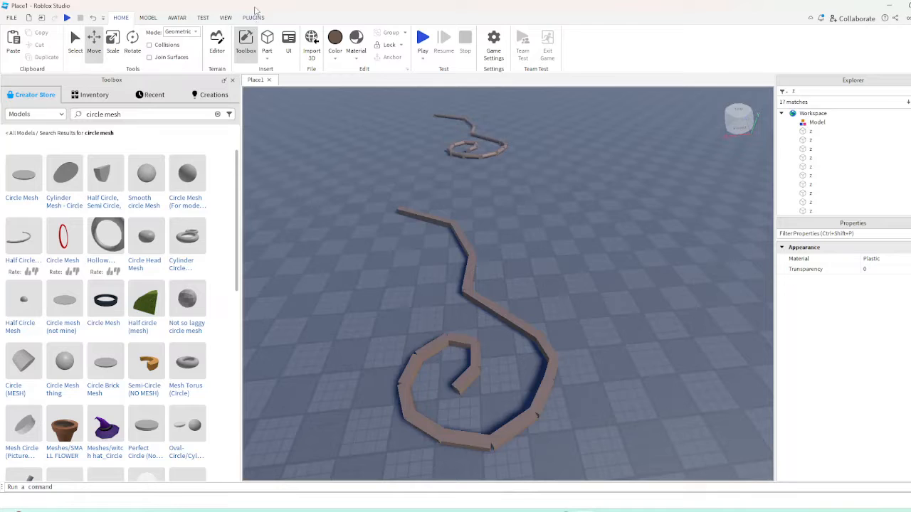
pyautogui.click(253, 17)
pyautogui.click(724, 61)
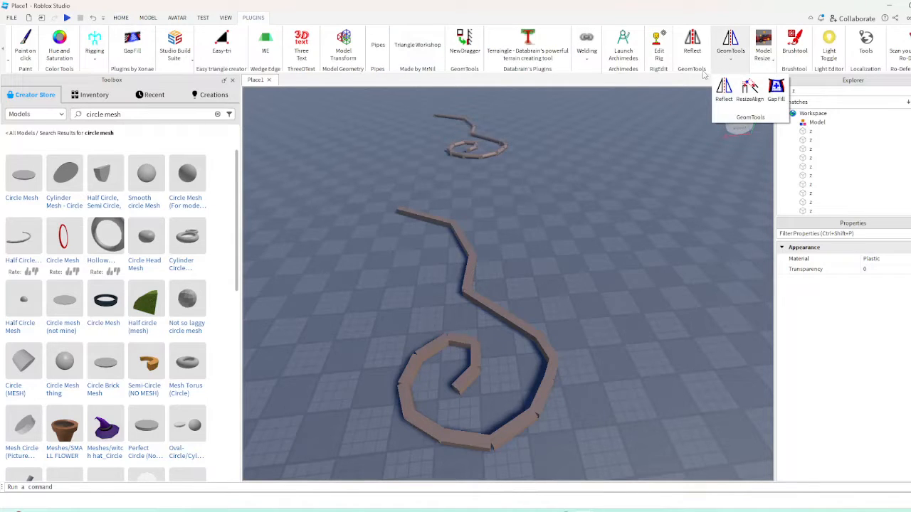
pyautogui.click(750, 89)
pyautogui.press('w')
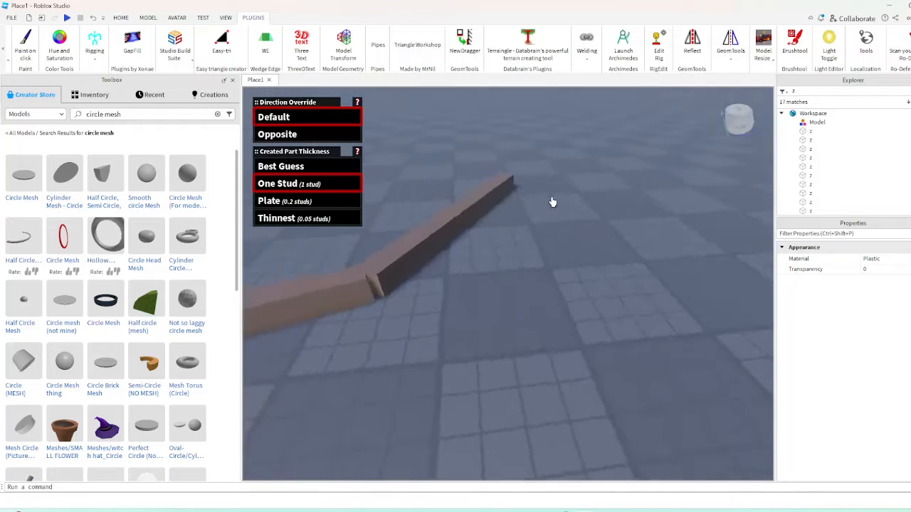
pyautogui.click(419, 282)
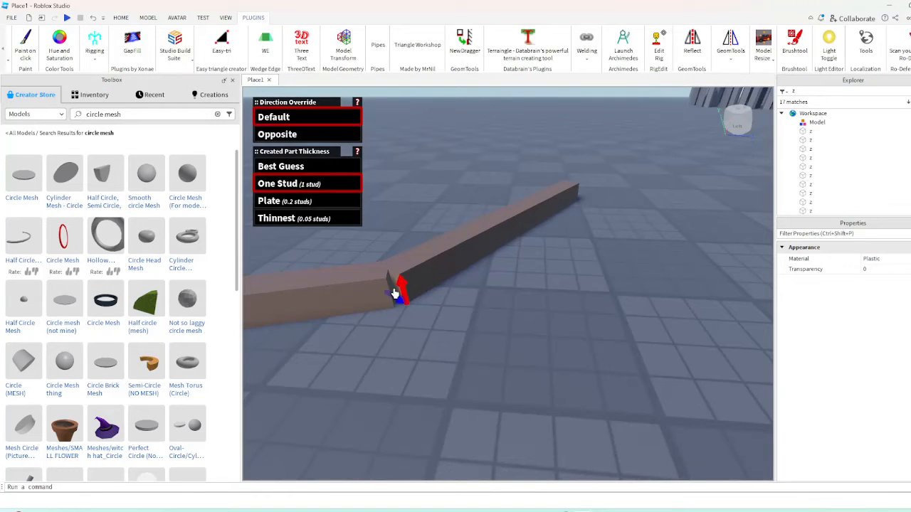
pyautogui.click(391, 295)
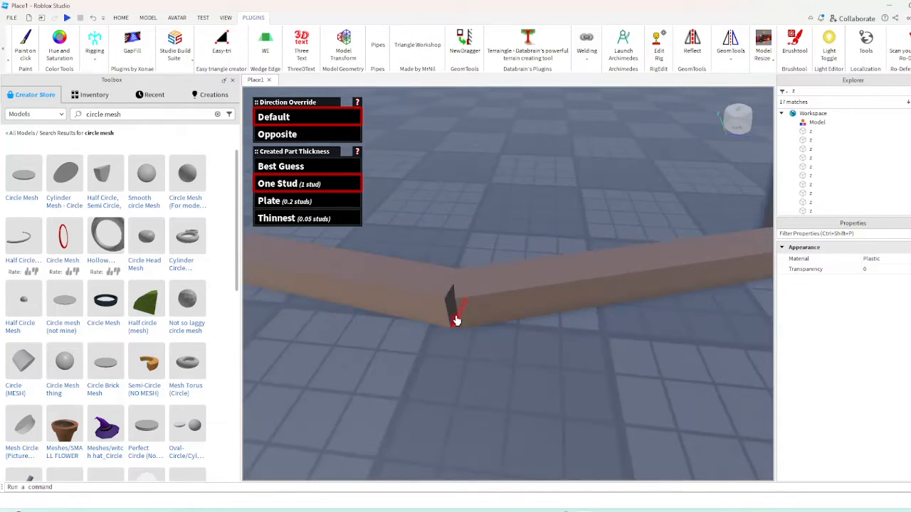
pyautogui.click(448, 322)
pyautogui.moveTo(448, 324)
pyautogui.mouseDown(button='right')
pyautogui.moveTo(435, 346)
pyautogui.moveTo(451, 330)
pyautogui.mouseUp(button='right')
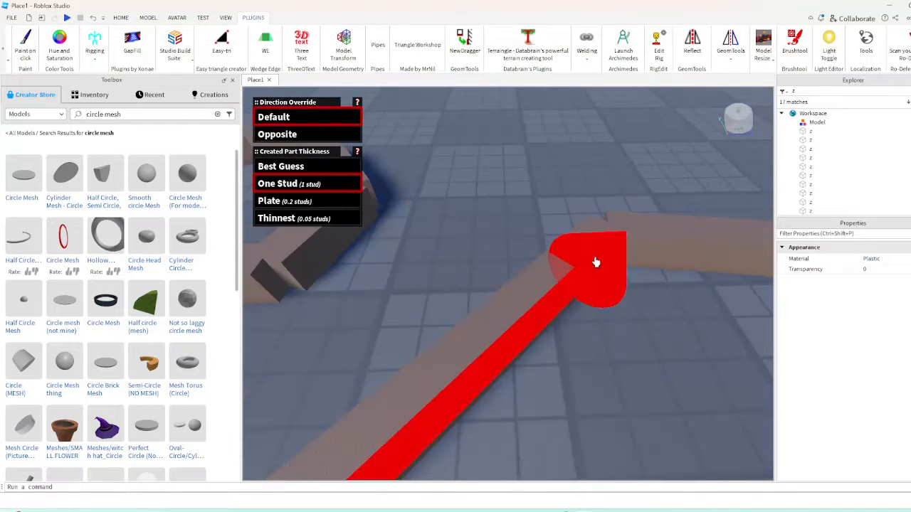
pyautogui.moveTo(594, 219); pyautogui.dragTo(593, 218, button='right')
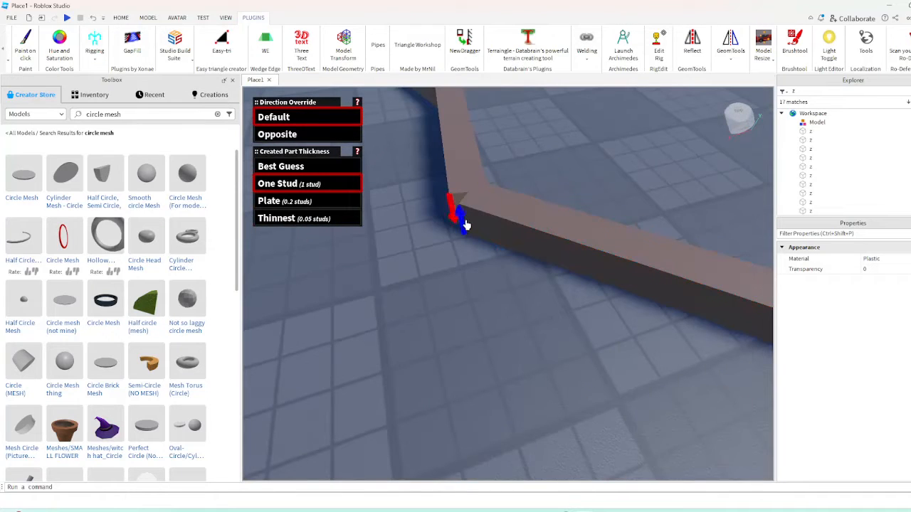
pyautogui.moveTo(517, 310); pyautogui.dragTo(519, 312, button='right')
pyautogui.moveTo(366, 282); pyautogui.dragTo(470, 309, button='right')
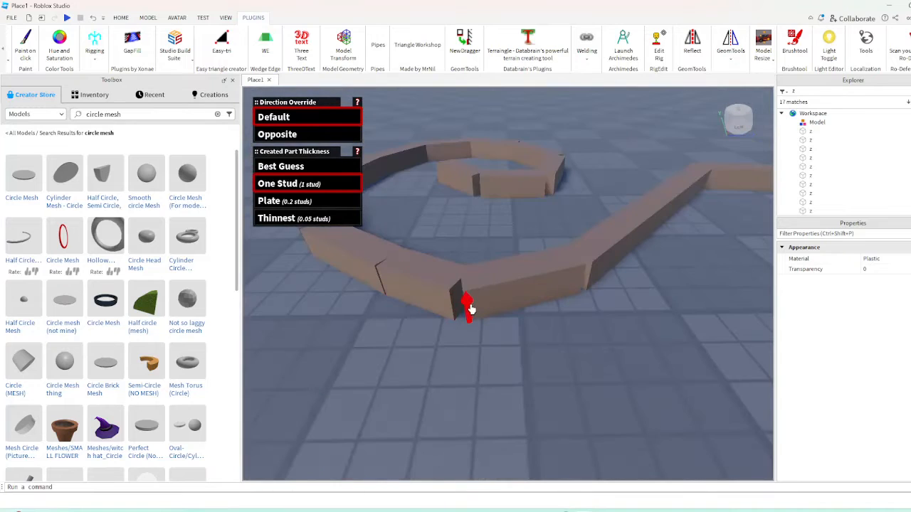
# Close the gaps between segments around the spiral's outer bend with ResizeAlign
pyautogui.click(583, 279)
pyautogui.moveTo(463, 291)
pyautogui.mouseDown(button='right')
pyautogui.moveTo(478, 312)
pyautogui.moveTo(496, 316)
pyautogui.moveTo(452, 310)
pyautogui.moveTo(462, 307)
pyautogui.mouseUp(button='right')
pyautogui.click(482, 318)
pyautogui.click(451, 308)
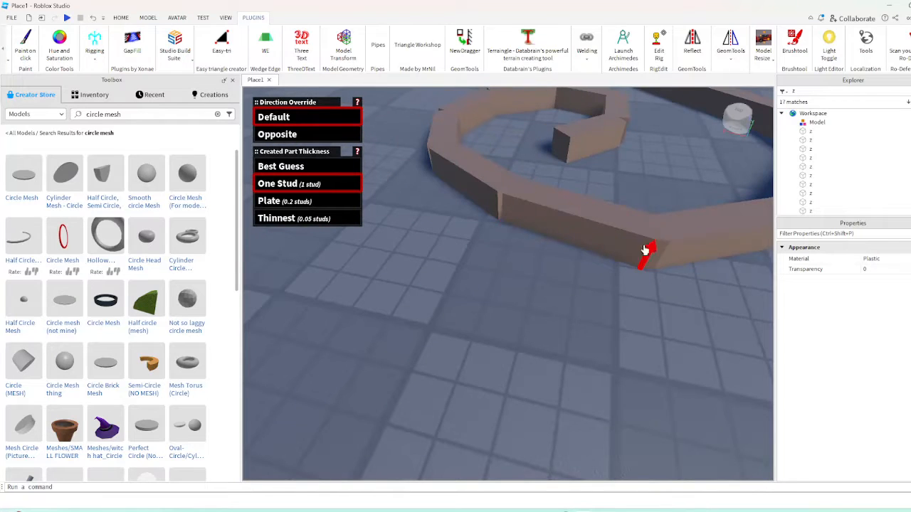
pyautogui.click(498, 201)
pyautogui.moveTo(499, 201); pyautogui.dragTo(526, 214, button='right')
pyautogui.click(528, 215)
pyautogui.scroll(3, 525, 213)
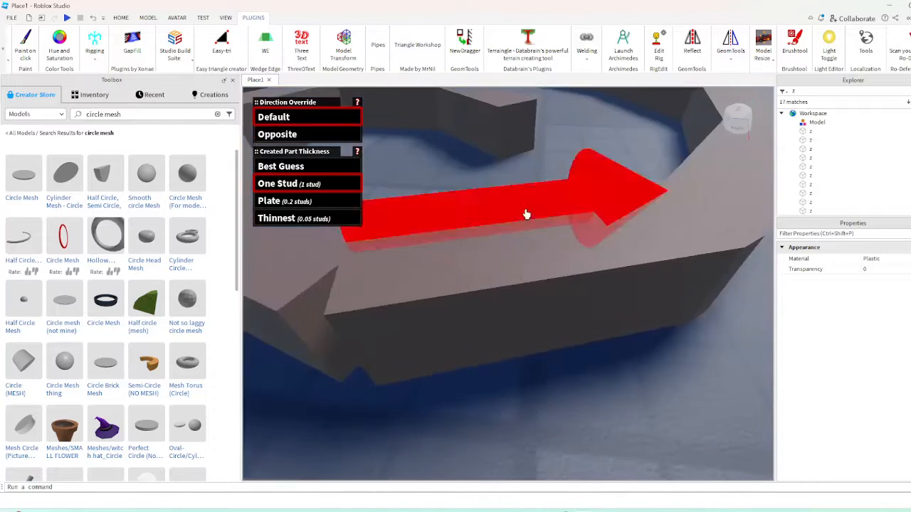
pyautogui.scroll(-3, 525, 213)
pyautogui.click(449, 304)
pyautogui.click(453, 321)
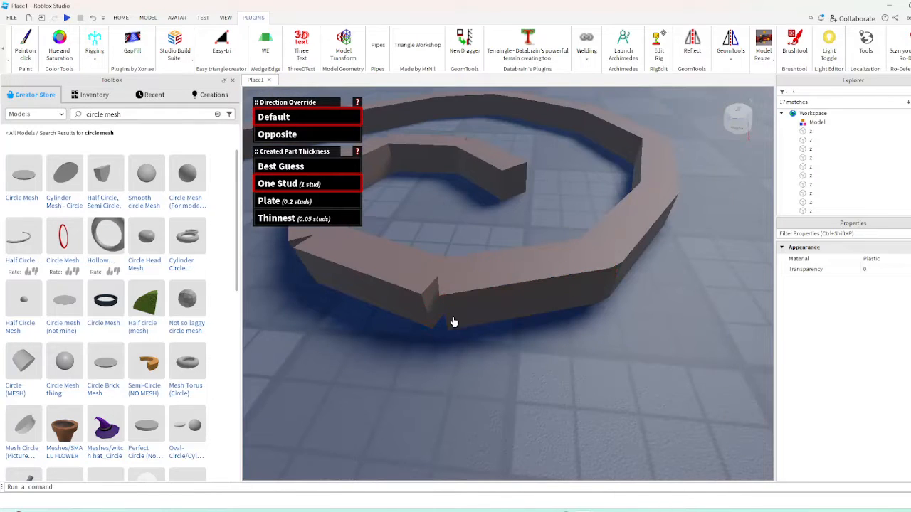
# Join the remaining segment ends in the spiral's innermost turns with ResizeAlign
pyautogui.moveTo(427, 310); pyautogui.dragTo(514, 291, button='right')
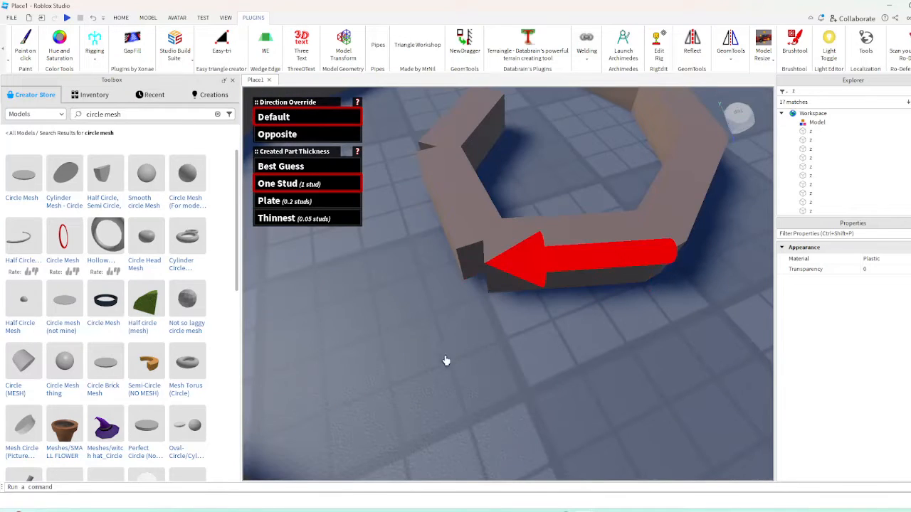
pyautogui.click(464, 261)
pyautogui.moveTo(464, 261); pyautogui.dragTo(474, 261, button='right')
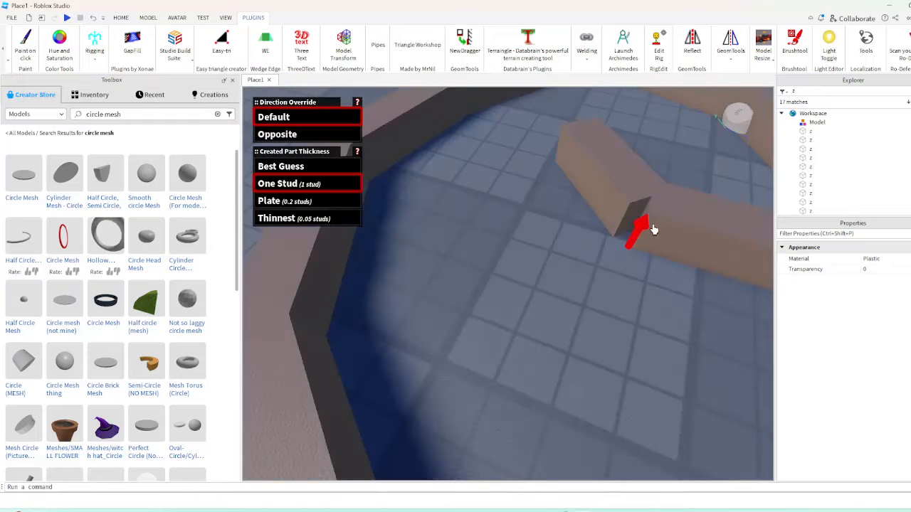
pyautogui.click(629, 217)
pyautogui.scroll(-10, 617, 226)
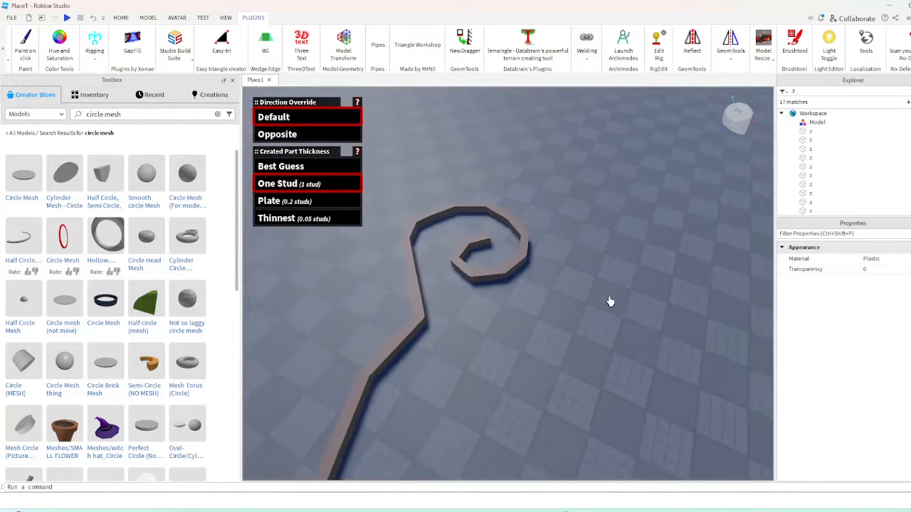
pyautogui.scroll(6, 609, 302)
pyautogui.moveTo(608, 301); pyautogui.dragTo(599, 305, button='right')
pyautogui.scroll(-8, 608, 302)
pyautogui.scroll(4, 603, 303)
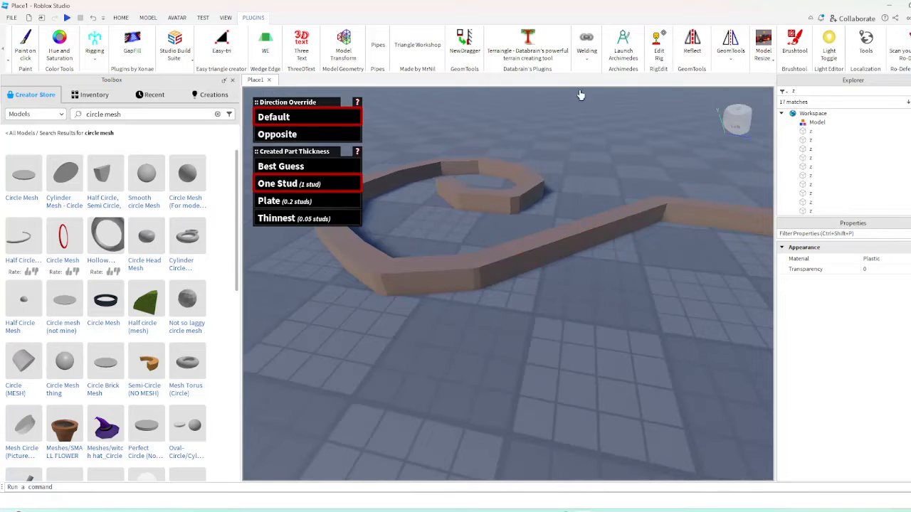
# Turn off ResizeAlign and switch to the Select tool
pyautogui.click(114, 19)
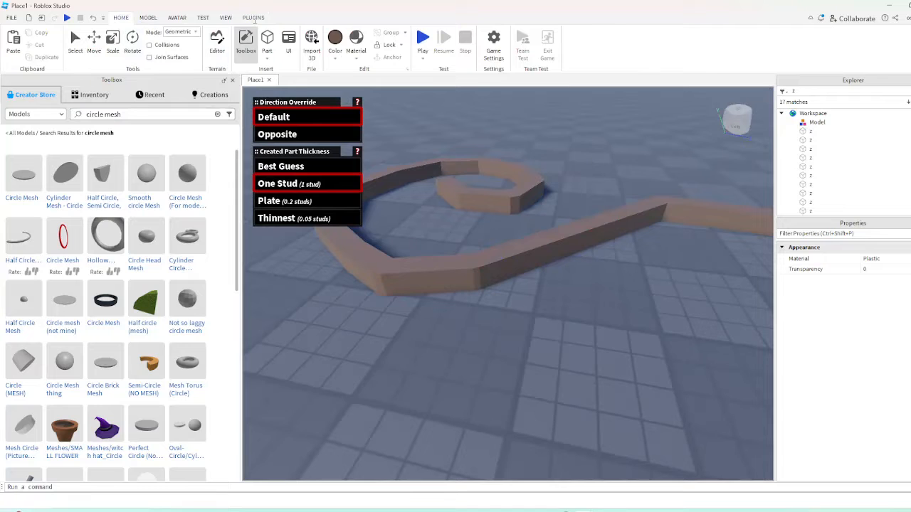
pyautogui.click(254, 19)
pyautogui.click(730, 43)
pyautogui.click(753, 93)
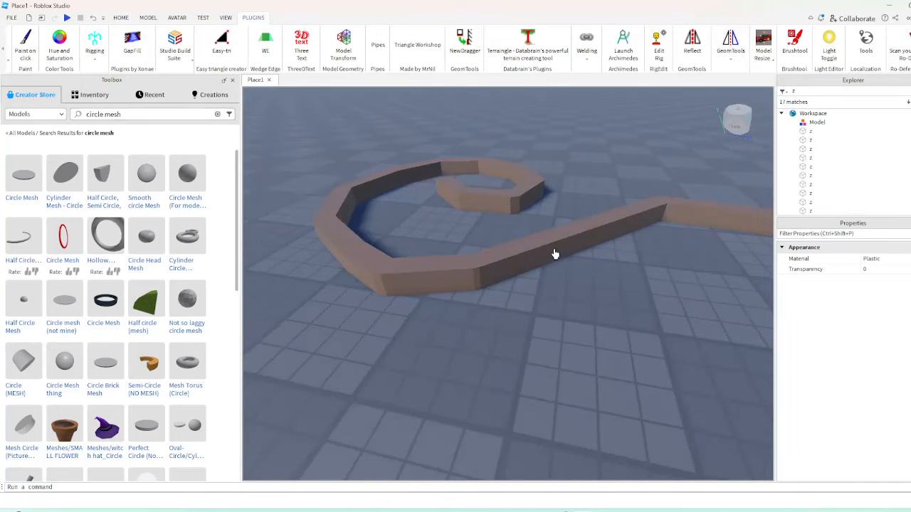
pyautogui.click(121, 18)
pyautogui.click(75, 43)
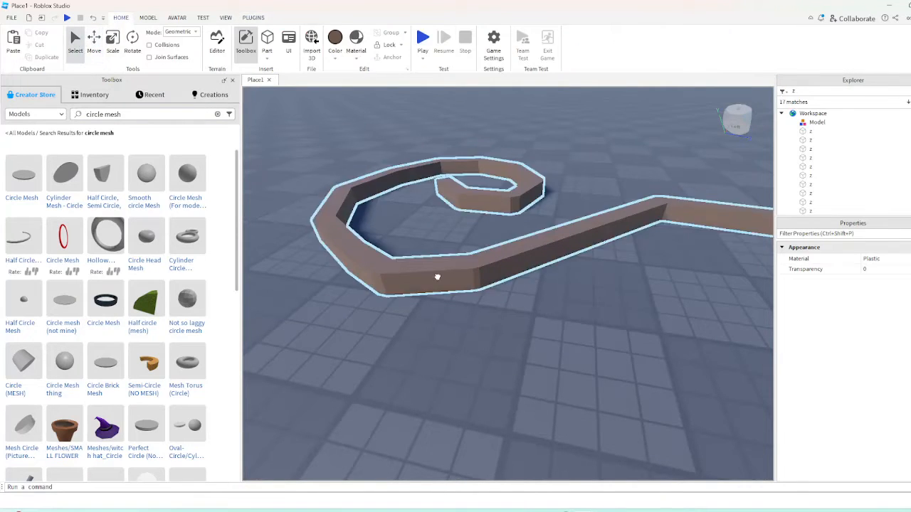
# Select the gap-free curve model and stretch it upward by 31.75 with Studio Build Suite's ResizeWorld tool
pyautogui.click(436, 276)
pyautogui.press('f')
pyautogui.moveTo(436, 277); pyautogui.dragTo(455, 293, button='right')
pyautogui.click(457, 296)
pyautogui.moveTo(519, 268); pyautogui.dragTo(380, 366)
pyautogui.click(502, 329)
pyautogui.moveTo(503, 330); pyautogui.dragTo(493, 329, button='right')
pyautogui.click(434, 271)
pyautogui.moveTo(434, 269); pyautogui.dragTo(433, 266, button='right')
pyautogui.scroll(-2, 433, 265)
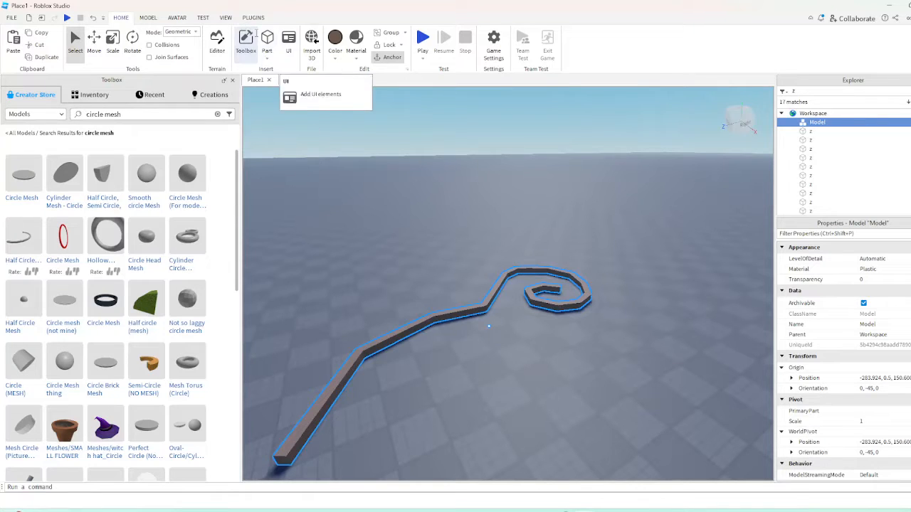
pyautogui.click(253, 17)
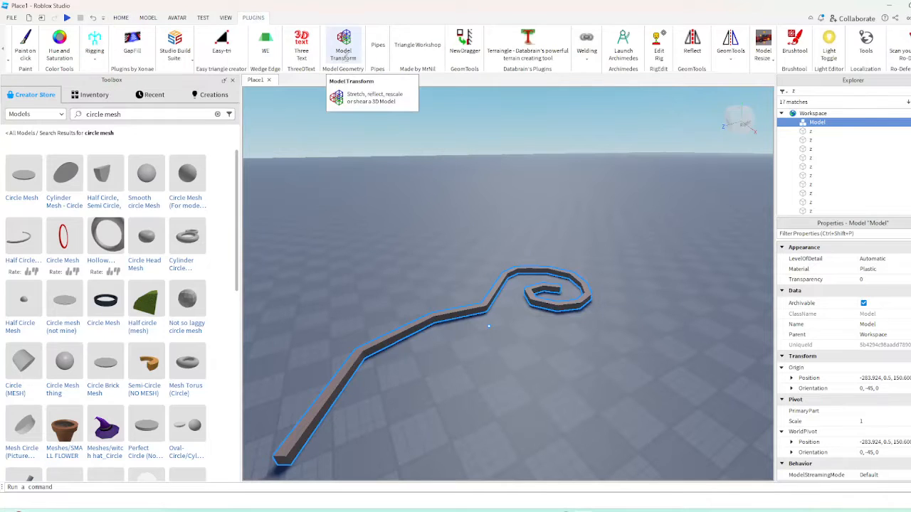
pyautogui.click(174, 54)
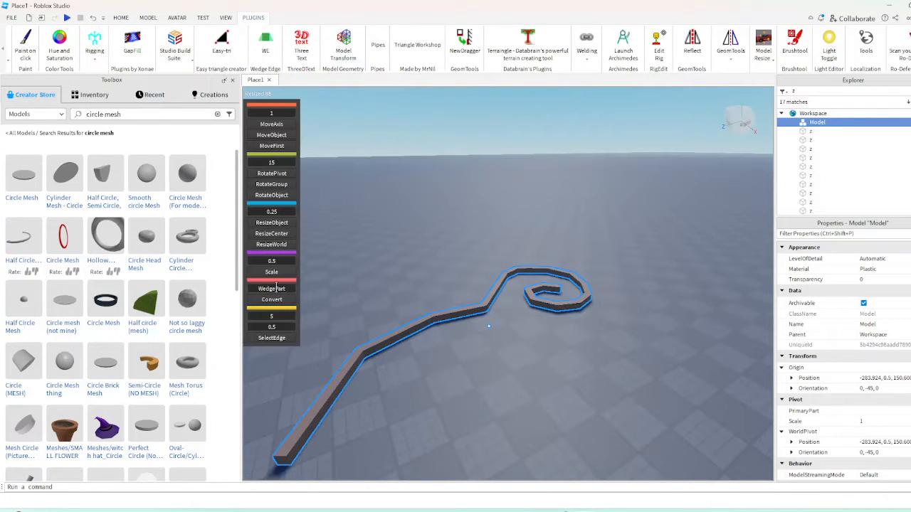
pyautogui.moveTo(277, 258)
pyautogui.mouseDown()
pyautogui.moveTo(348, 257)
pyautogui.moveTo(290, 253)
pyautogui.mouseUp()
pyautogui.moveTo(577, 262); pyautogui.dragTo(584, 240)
pyautogui.moveTo(584, 240); pyautogui.dragTo(584, 228, button='right')
# Examine the tall curved wall from several sides and compare it with the original pipe curve
pyautogui.click(637, 272)
pyautogui.press('w')
pyautogui.moveTo(636, 272); pyautogui.dragTo(618, 263, button='right')
pyautogui.press('w')
pyautogui.press('s')
pyautogui.press('w')
pyautogui.press('s')
pyautogui.press('w')
pyautogui.press('s')
pyautogui.press('w')
pyautogui.press('w')
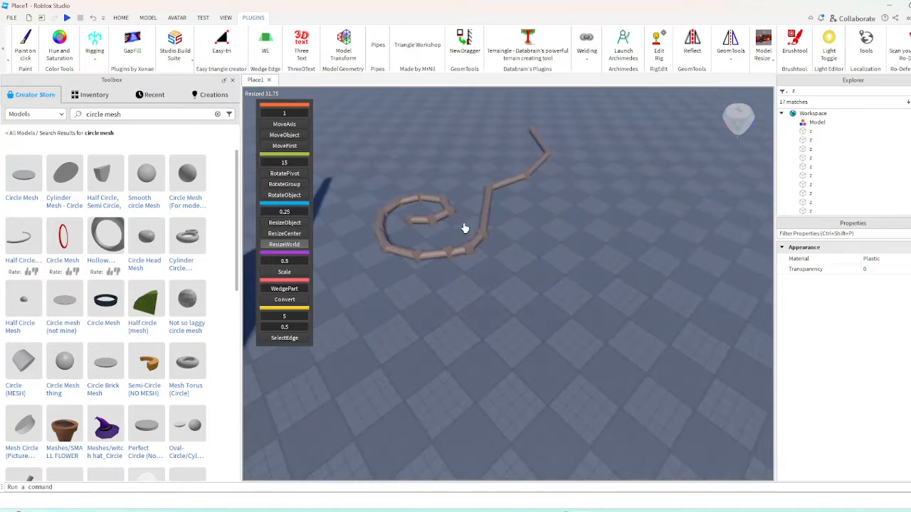
pyautogui.click(121, 17)
pyautogui.press('w')
pyautogui.moveTo(490, 243); pyautogui.dragTo(483, 238, button='right')
pyautogui.press('s')
pyautogui.moveTo(393, 208); pyautogui.dragTo(740, 352)
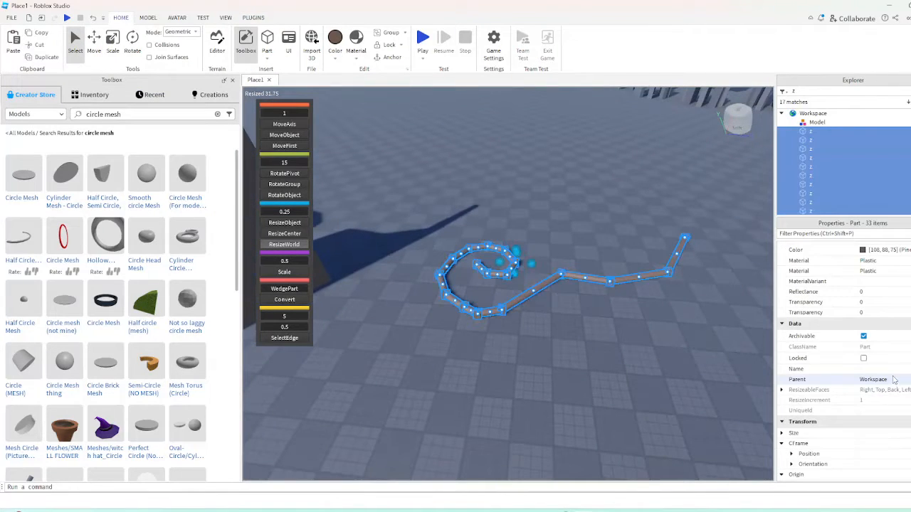
pyautogui.click(363, 402)
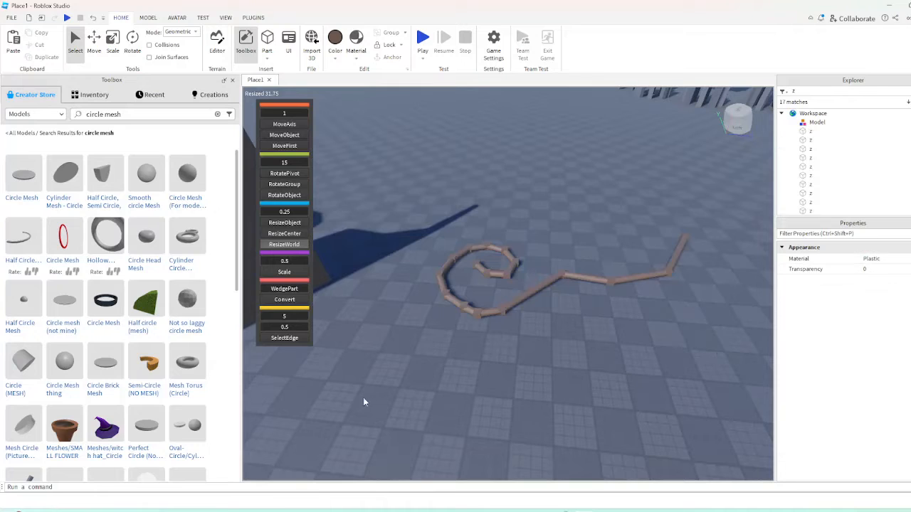
# Select all the z cubes of the original pipe curve and change their Shape property to Ball
pyautogui.click(811, 123)
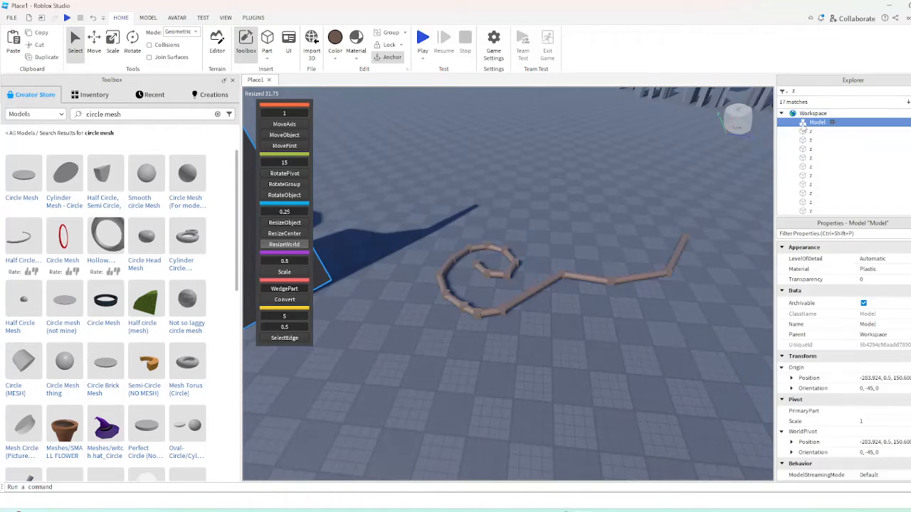
pyautogui.moveTo(891, 131); pyautogui.dragTo(840, 209)
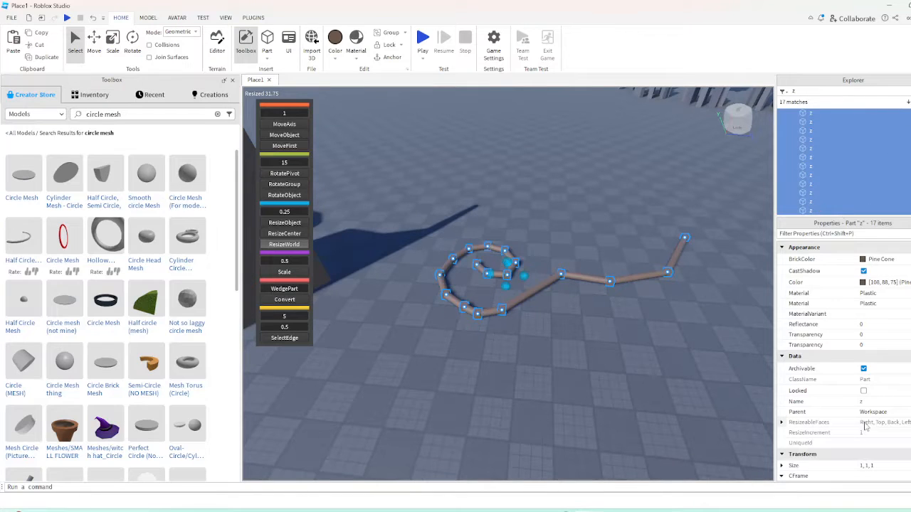
pyautogui.scroll(-5, 866, 425)
pyautogui.click(874, 458)
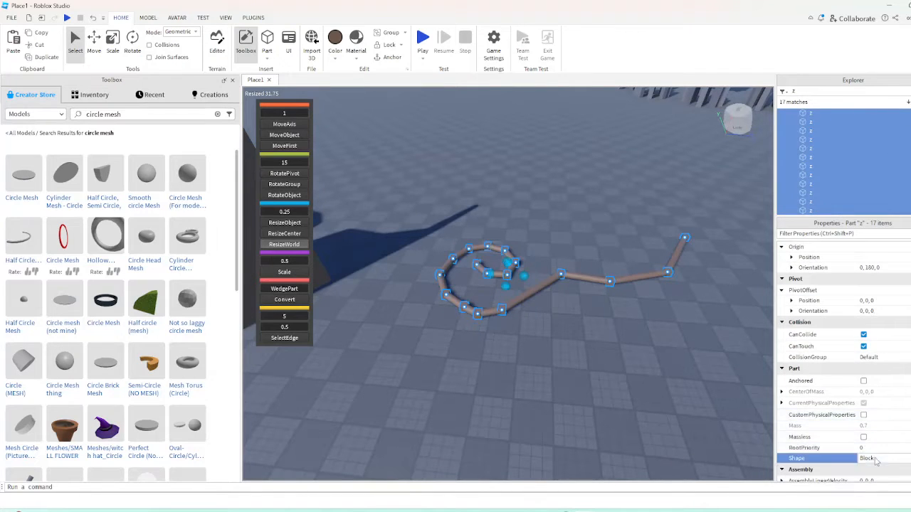
pyautogui.click(873, 470)
pyautogui.click(686, 404)
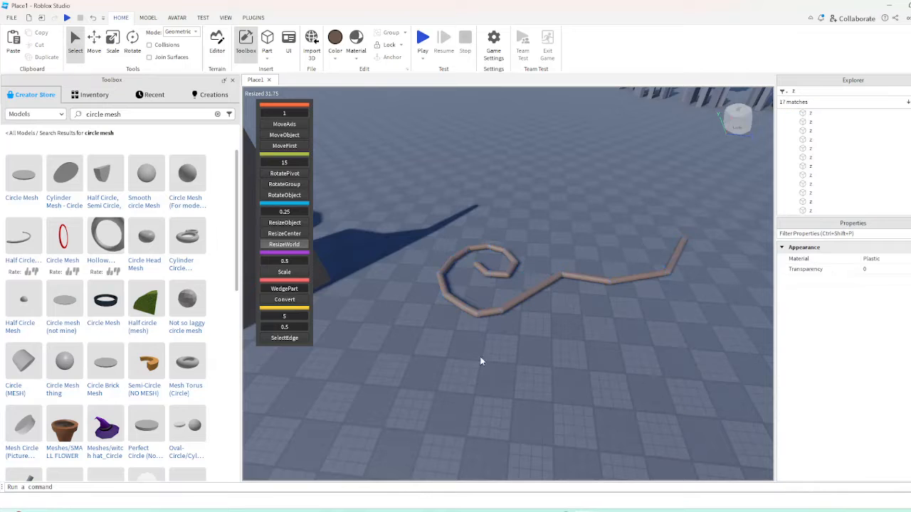
# Select all parts of the original rounded pipe curve and group them into a single model
pyautogui.click(626, 510)
pyautogui.scroll(5, 555, 392)
pyautogui.moveTo(633, 382); pyautogui.dragTo(692, 410, button='right')
pyautogui.scroll(-3, 692, 411)
pyautogui.scroll(-3, 410, 188)
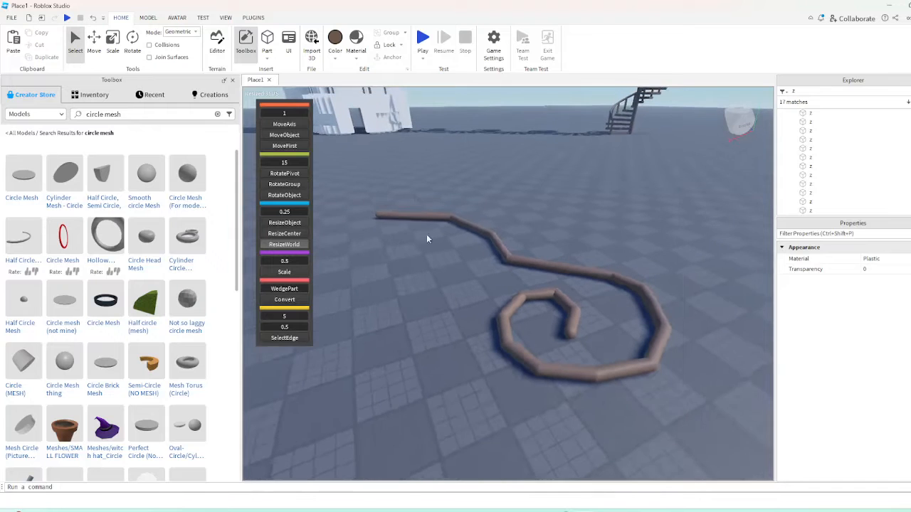
pyautogui.moveTo(377, 186); pyautogui.dragTo(729, 442)
pyautogui.hotkey('ctrl', 'g')
# Examine the grouped pipe curve and the tall curved wall from above and from ground level
pyautogui.click(686, 385)
pyautogui.moveTo(686, 385); pyautogui.dragTo(554, 352, button='right')
pyautogui.scroll(-5, 555, 353)
pyautogui.scroll(-6, 554, 352)
pyautogui.moveTo(544, 385); pyautogui.dragTo(606, 254)
pyautogui.click(531, 300)
pyautogui.scroll(1, 539, 267)
pyautogui.scroll(1, 542, 267)
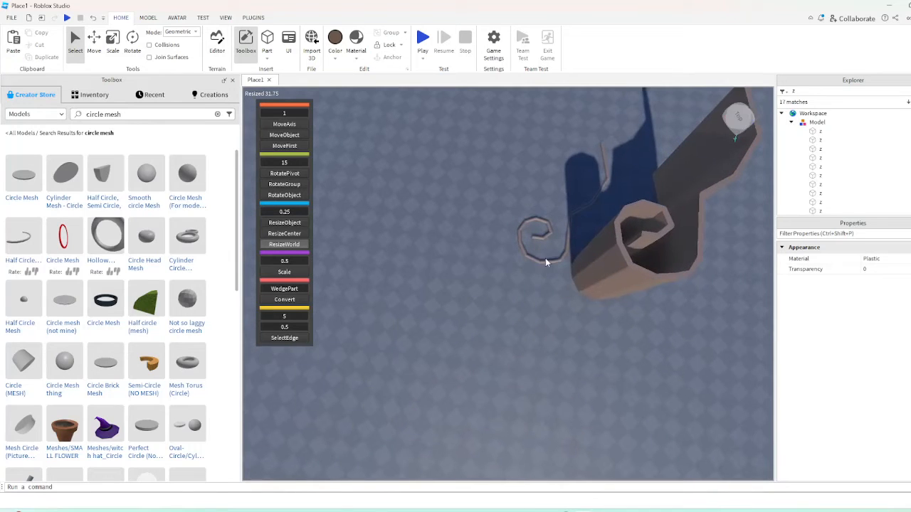
pyautogui.moveTo(544, 262); pyautogui.dragTo(546, 261)
pyautogui.click(423, 283)
pyautogui.scroll(4, 423, 283)
pyautogui.moveTo(423, 282); pyautogui.dragTo(424, 282, button='right')
pyautogui.press('d')
pyautogui.moveTo(500, 339); pyautogui.dragTo(501, 340, button='right')
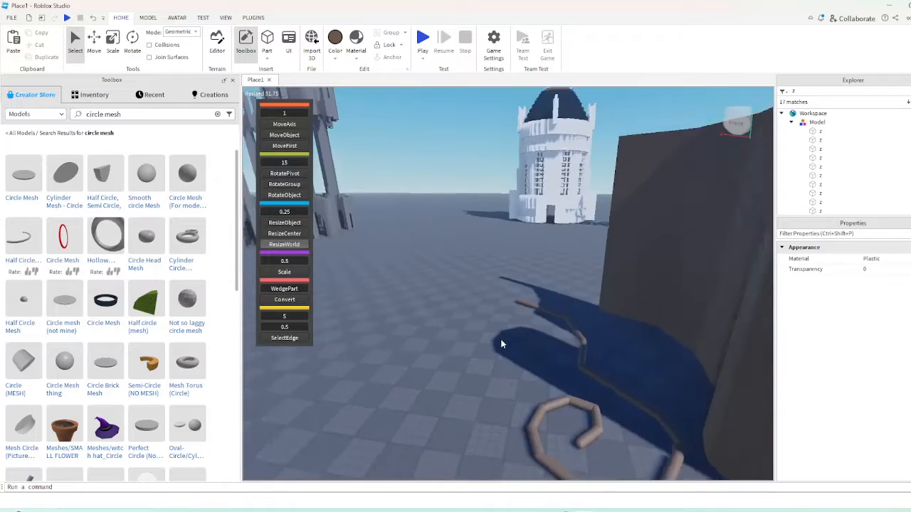
# Try moving and rotating the grouped pipe curve away from the tall curved wall, and undo the changes
pyautogui.press('s')
pyautogui.press('w')
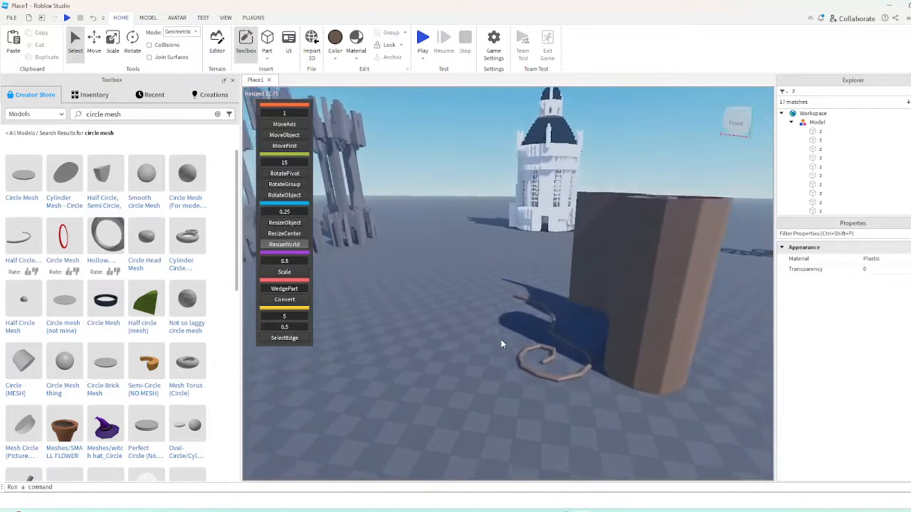
pyautogui.press('w')
pyautogui.moveTo(529, 295); pyautogui.dragTo(530, 297, button='right')
pyautogui.press('s')
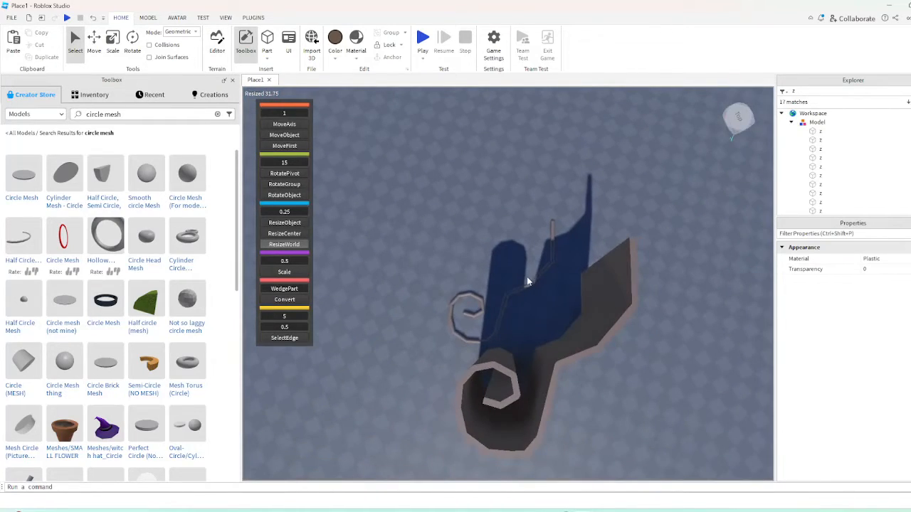
pyautogui.moveTo(530, 285); pyautogui.dragTo(544, 236)
pyautogui.moveTo(544, 235); pyautogui.dragTo(544, 235, button='right')
pyautogui.moveTo(544, 236); pyautogui.dragTo(544, 235)
pyautogui.moveTo(544, 236); pyautogui.dragTo(544, 236, button='right')
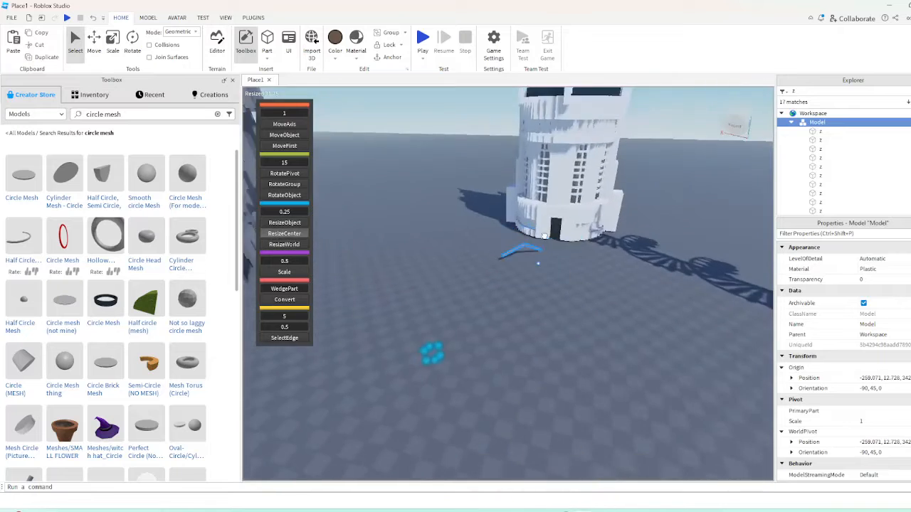
pyautogui.moveTo(545, 235); pyautogui.dragTo(545, 236)
pyautogui.moveTo(544, 236); pyautogui.dragTo(544, 235, button='right')
pyautogui.moveTo(544, 235); pyautogui.dragTo(553, 275)
pyautogui.moveTo(553, 276); pyautogui.dragTo(553, 276, button='right')
pyautogui.moveTo(553, 276); pyautogui.dragTo(558, 270)
pyautogui.moveTo(553, 275); pyautogui.dragTo(558, 270, button='right')
pyautogui.moveTo(558, 271); pyautogui.dragTo(507, 296)
pyautogui.press('r')
pyautogui.press('w')
pyautogui.click(95, 20)
pyautogui.click(95, 20)
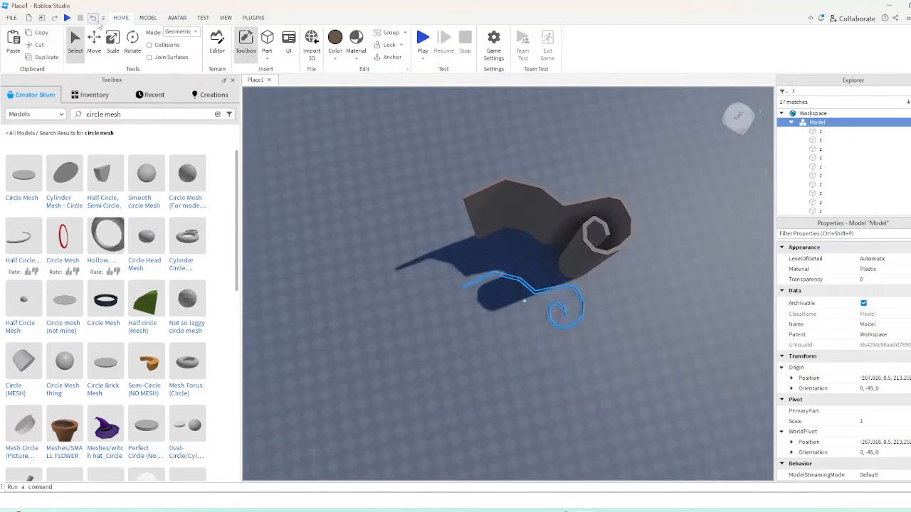
pyautogui.click(464, 346)
pyautogui.scroll(10, 527, 233)
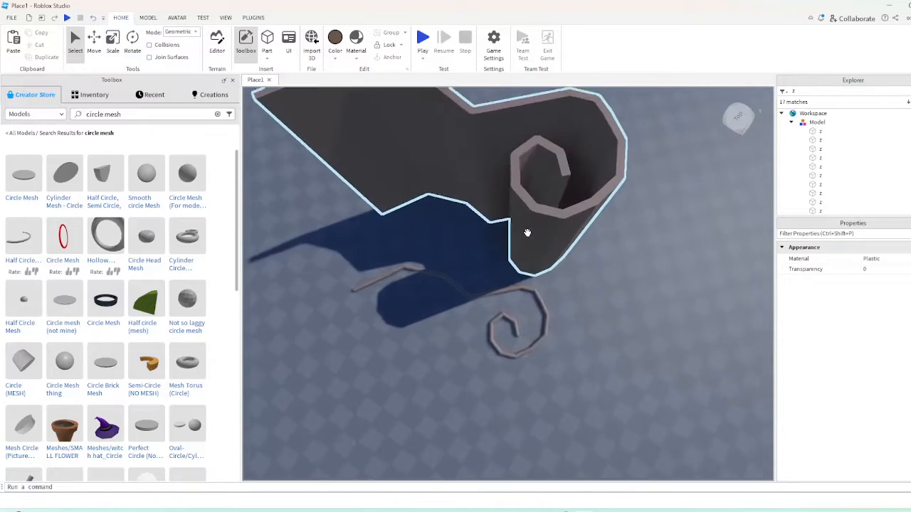
pyautogui.scroll(-10, 527, 233)
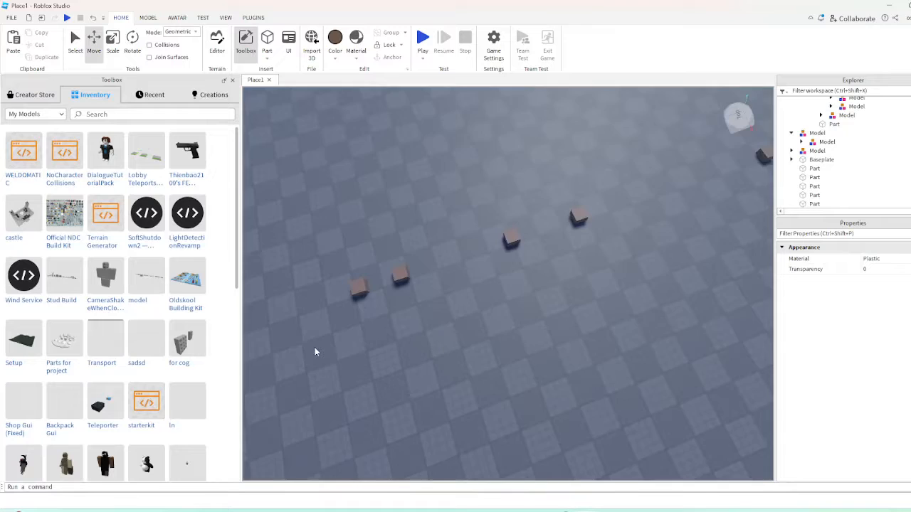
pyautogui.scroll(2, 315, 348)
# Duplicate the two facing parts and rotate the copies about their shared centre to form a small ring of eight parts
pyautogui.moveTo(314, 347); pyautogui.dragTo(508, 228)
pyautogui.scroll(3, 508, 228)
pyautogui.click(140, 41)
pyautogui.hotkey('ctrl', 'd')
pyautogui.press('a')
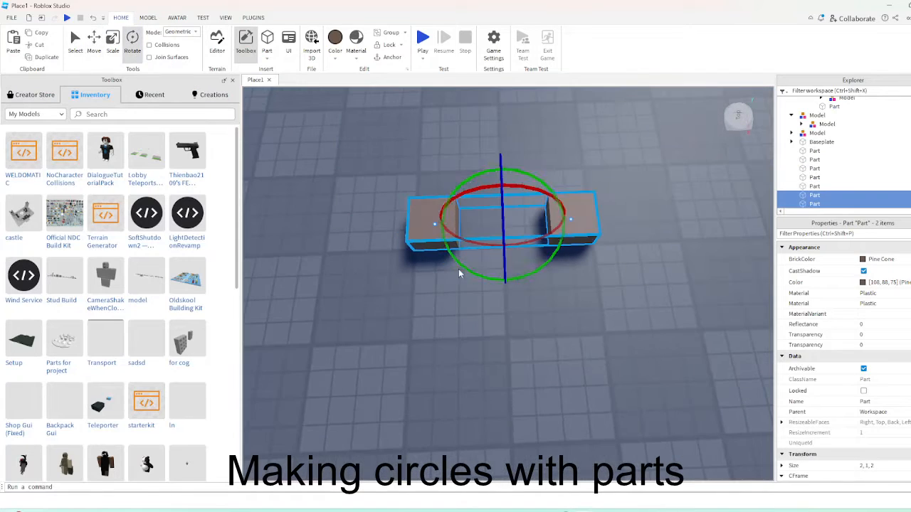
pyautogui.moveTo(461, 272); pyautogui.dragTo(423, 234)
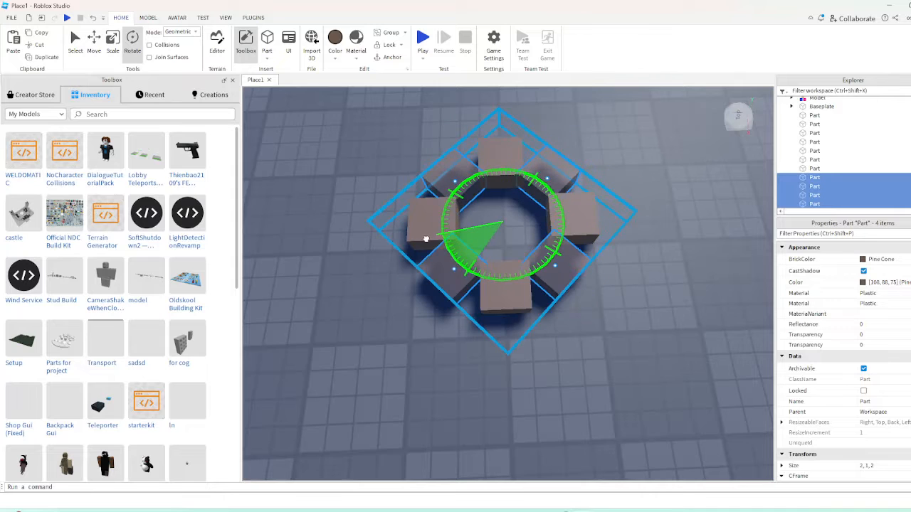
pyautogui.click(443, 364)
# Select the block at the small ring's outer edge with the farther block opposite, and rotate a duplicate of the pair by a quarter turn
pyautogui.scroll(-8, 448, 362)
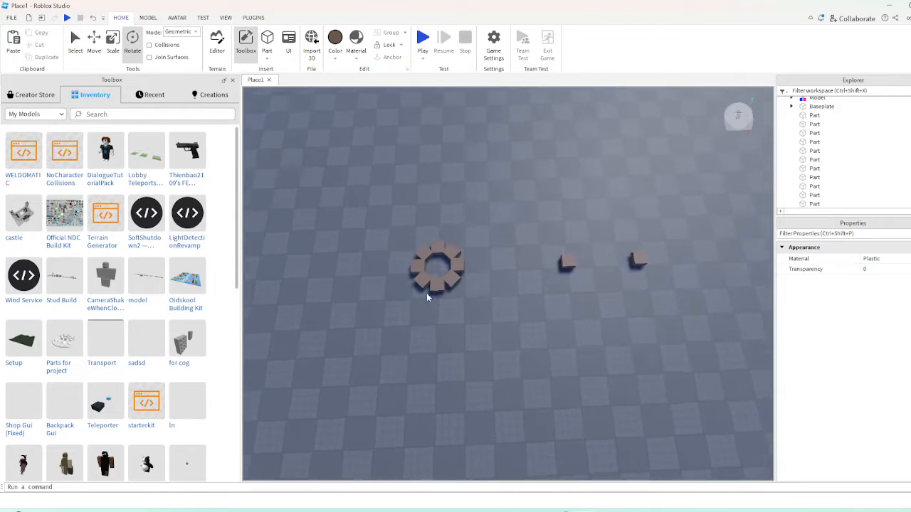
pyautogui.scroll(1, 427, 295)
pyautogui.click(406, 261)
pyautogui.keyDown('ctrl'); pyautogui.click(659, 255); pyautogui.keyUp('ctrl')
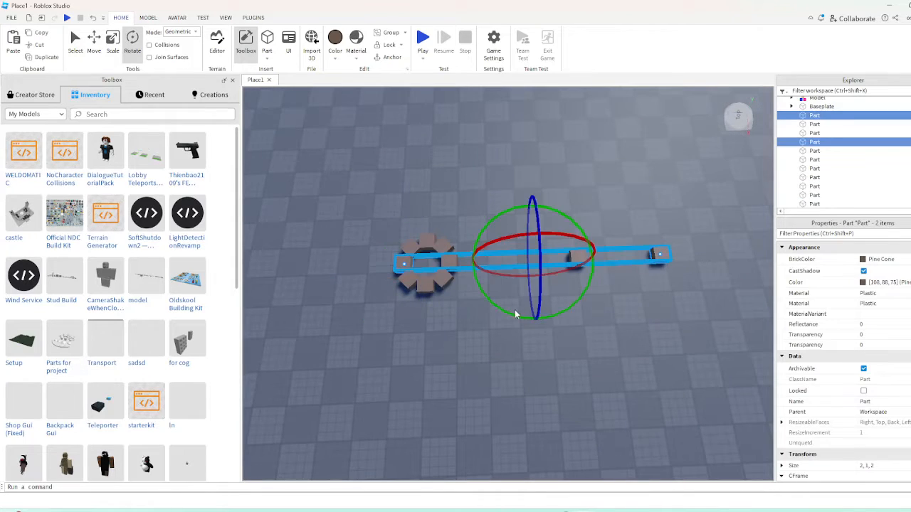
pyautogui.moveTo(516, 314); pyautogui.dragTo(446, 222)
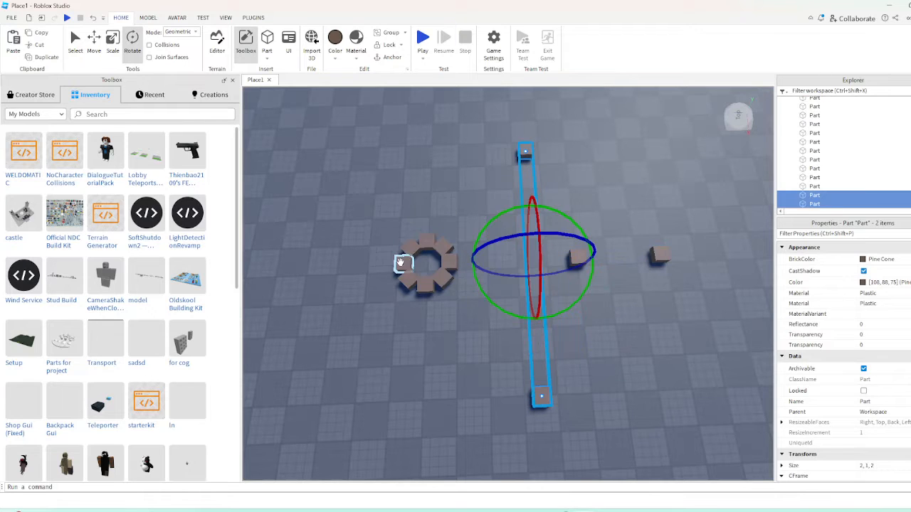
# Add the original pair to the selection and repeatedly duplicate and rotate all four blocks in small increments to form four arcs of five
pyautogui.keyDown('ctrl'); pyautogui.click(402, 262); pyautogui.keyUp('ctrl')
pyautogui.keyDown('ctrl'); pyautogui.click(658, 255); pyautogui.keyUp('ctrl')
pyautogui.moveTo(518, 328); pyautogui.dragTo(493, 304)
# Select all 20 blocks of the four arcs, then duplicate and rotate them around the shared centre to complete the circle
pyautogui.keyDown('ctrl'); pyautogui.click(504, 393); pyautogui.keyUp('ctrl')
pyautogui.keyDown('ctrl'); pyautogui.click(517, 394); pyautogui.keyUp('ctrl')
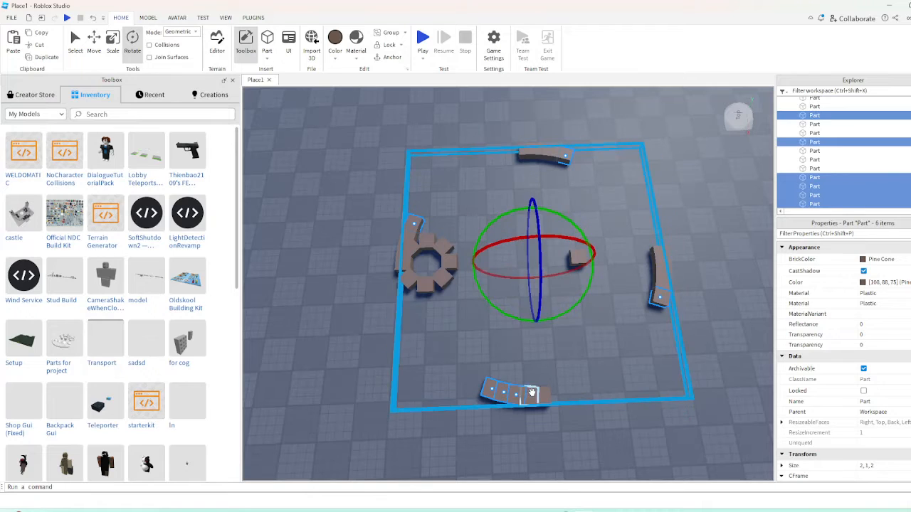
pyautogui.keyDown('ctrl'); pyautogui.click(531, 395); pyautogui.keyUp('ctrl')
pyautogui.keyDown('ctrl'); pyautogui.click(543, 395); pyautogui.keyUp('ctrl')
pyautogui.keyDown('ctrl'); pyautogui.click(658, 278); pyautogui.keyUp('ctrl')
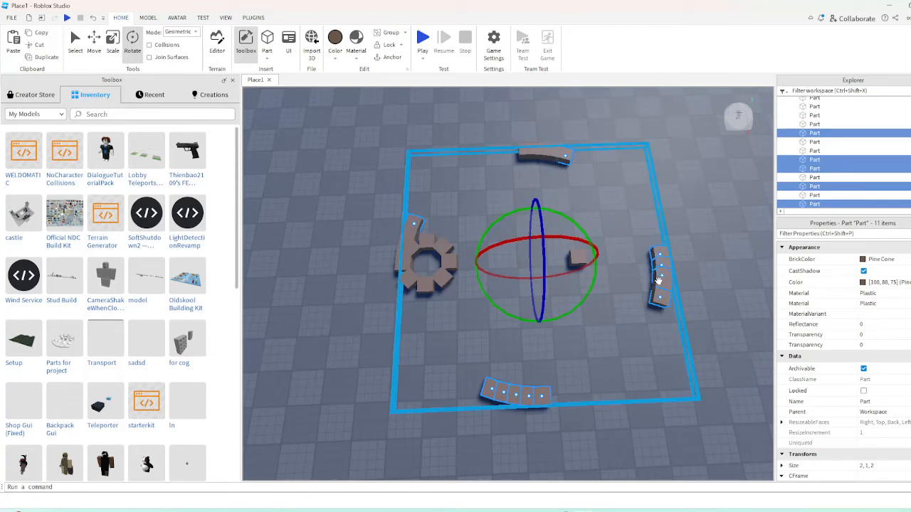
pyautogui.keyDown('ctrl'); pyautogui.click(668, 285); pyautogui.keyUp('ctrl')
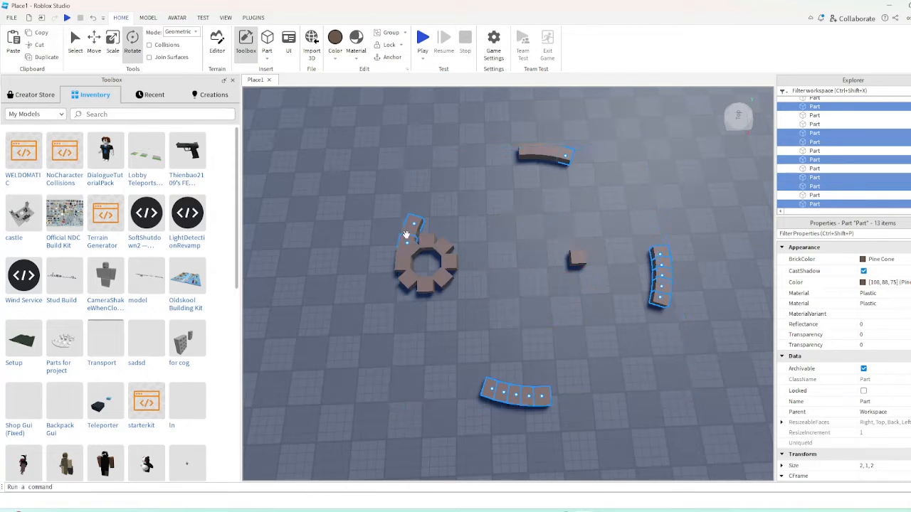
pyautogui.keyDown('ctrl'); pyautogui.click(409, 226); pyautogui.keyUp('ctrl')
pyautogui.keyDown('ctrl'); pyautogui.click(404, 245); pyautogui.keyUp('ctrl')
pyautogui.keyDown('ctrl'); pyautogui.click(397, 258); pyautogui.keyUp('ctrl')
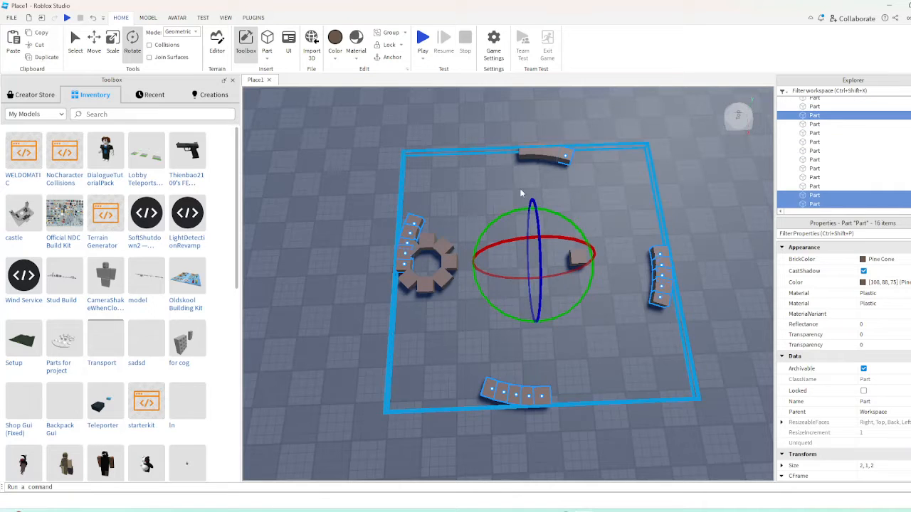
pyautogui.keyDown('ctrl'); pyautogui.click(548, 152); pyautogui.keyUp('ctrl')
pyautogui.keyDown('ctrl'); pyautogui.click(538, 152); pyautogui.keyUp('ctrl')
pyautogui.keyDown('ctrl'); pyautogui.click(528, 151); pyautogui.keyUp('ctrl')
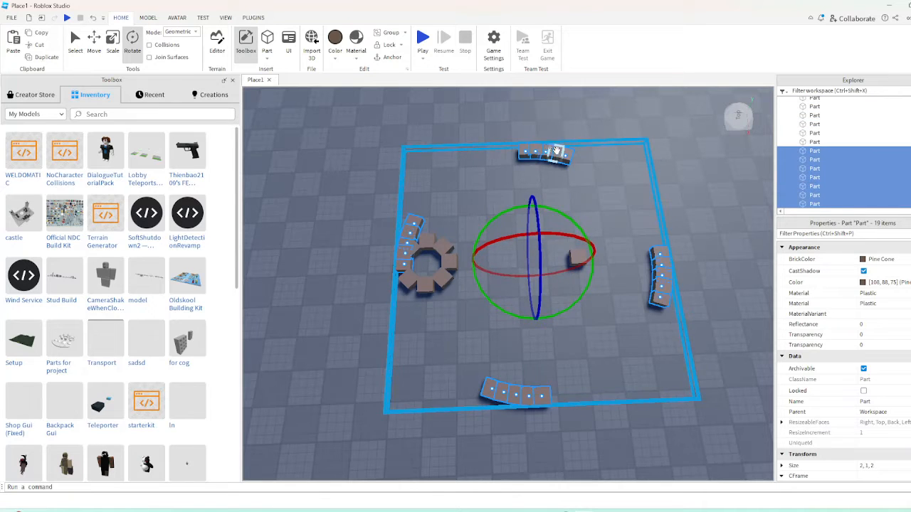
pyautogui.keyDown('ctrl'); pyautogui.click(557, 151); pyautogui.keyUp('ctrl')
pyautogui.moveTo(504, 308); pyautogui.dragTo(468, 273)
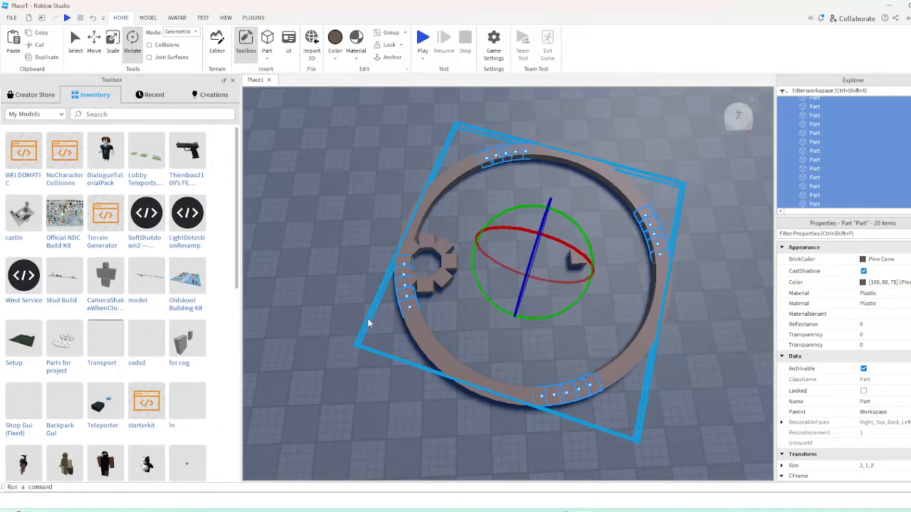
pyautogui.click(368, 321)
# Lengthen the small ring's block that faces the circle's centre to a size of 7, 1, 2
pyautogui.scroll(-3, 635, 328)
pyautogui.scroll(5, 634, 326)
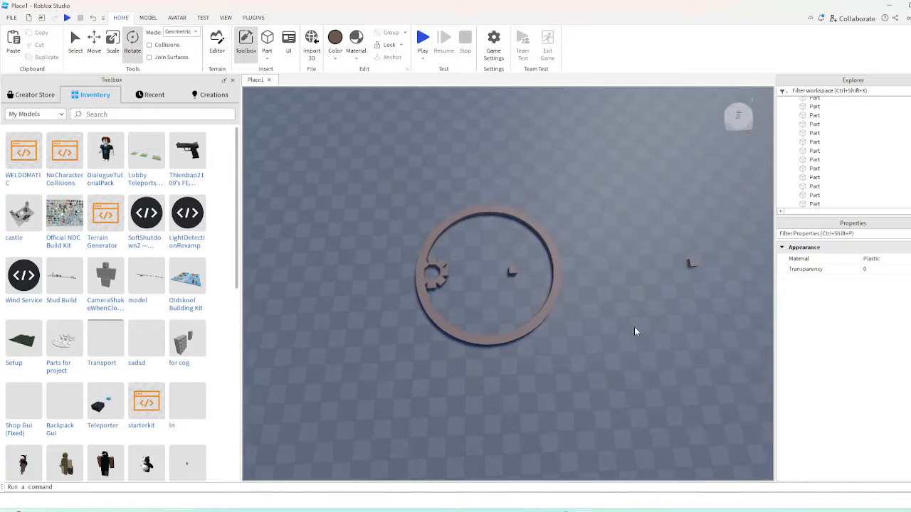
pyautogui.scroll(-5, 634, 327)
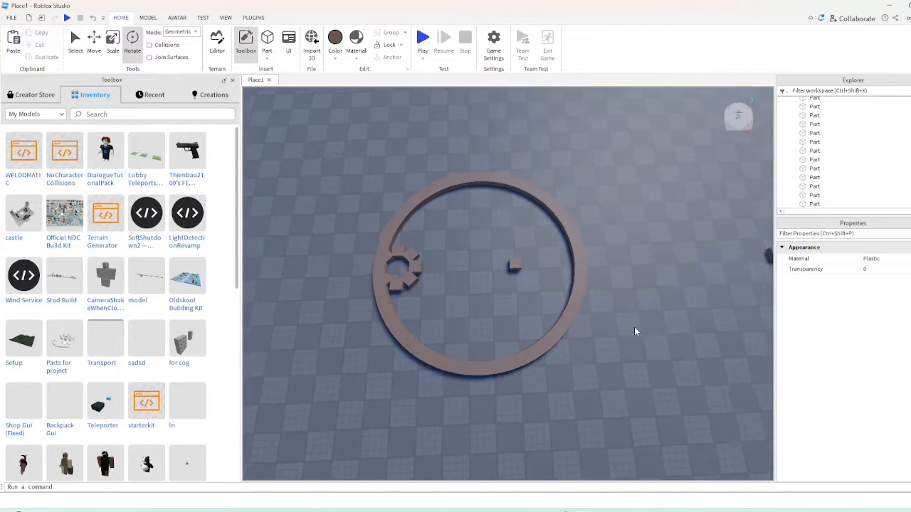
pyautogui.moveTo(455, 292); pyautogui.dragTo(492, 279, button='right')
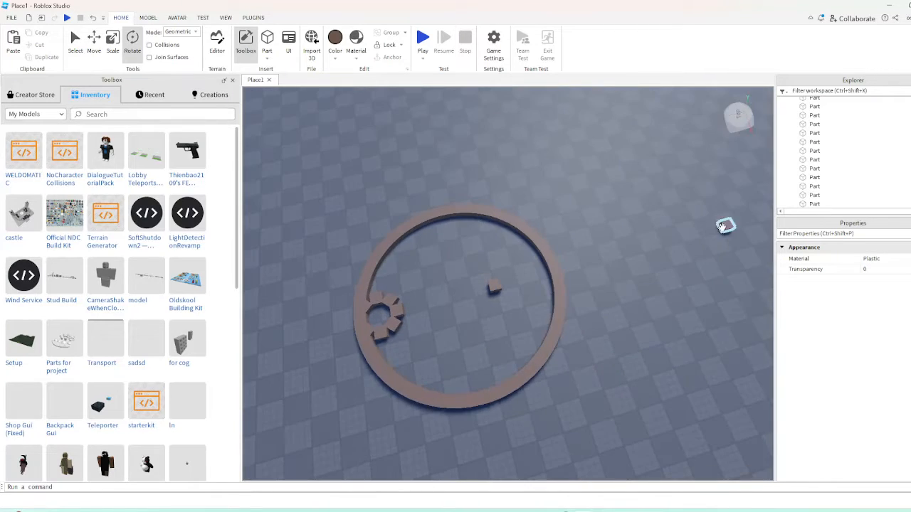
pyautogui.click(725, 225)
pyautogui.keyDown('ctrl'); pyautogui.click(398, 311); pyautogui.keyUp('ctrl')
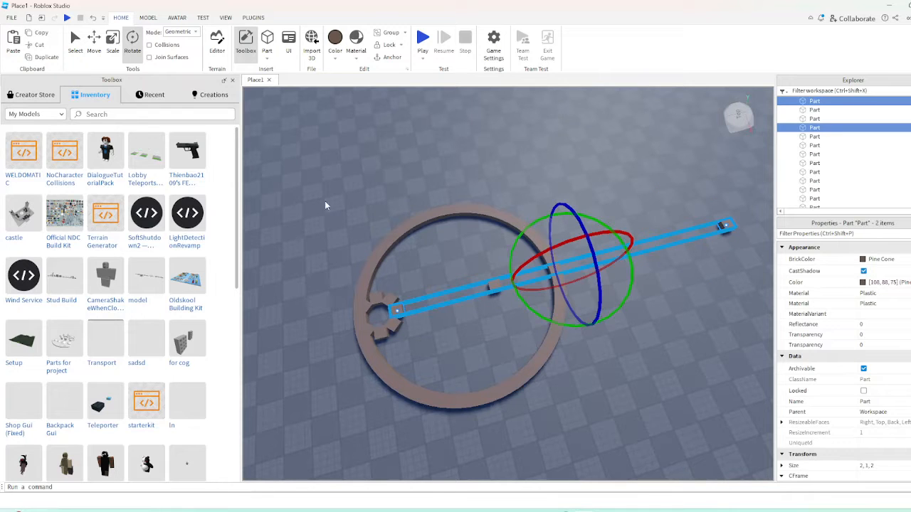
pyautogui.click(422, 267)
pyautogui.click(399, 308)
pyautogui.hotkey('ctrl', '3')
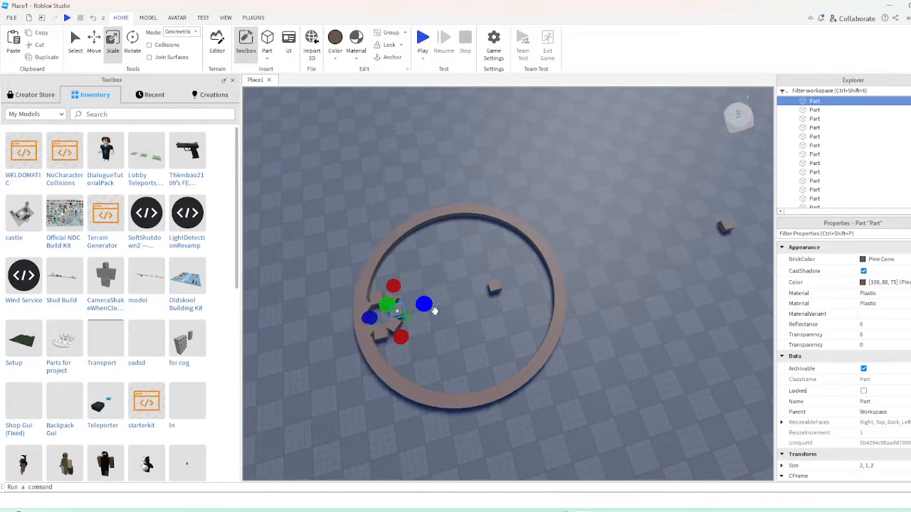
pyautogui.press('w')
pyautogui.moveTo(604, 330); pyautogui.dragTo(626, 328, button='right')
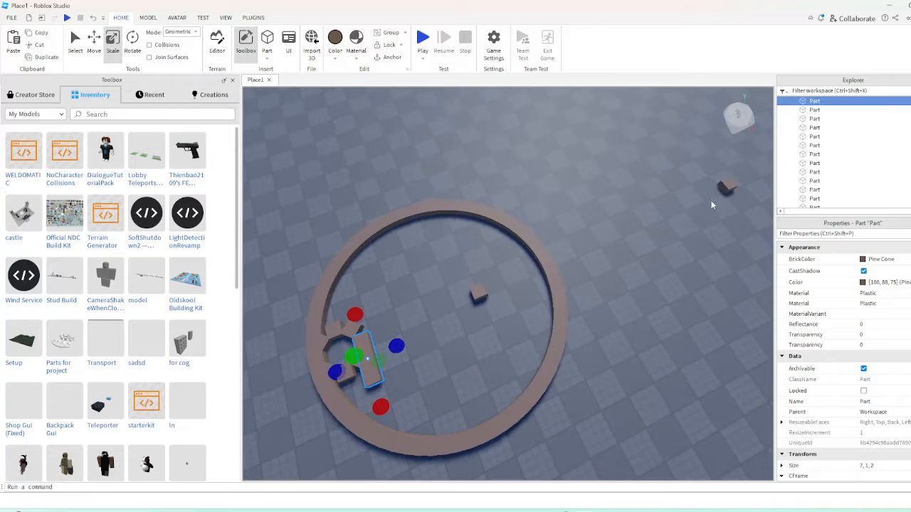
# Replace the distant single block with a duplicate of the lengthened block moved straight across to the far side
pyautogui.moveTo(719, 186); pyautogui.dragTo(366, 359)
pyautogui.hotkey('ctrl', '2')
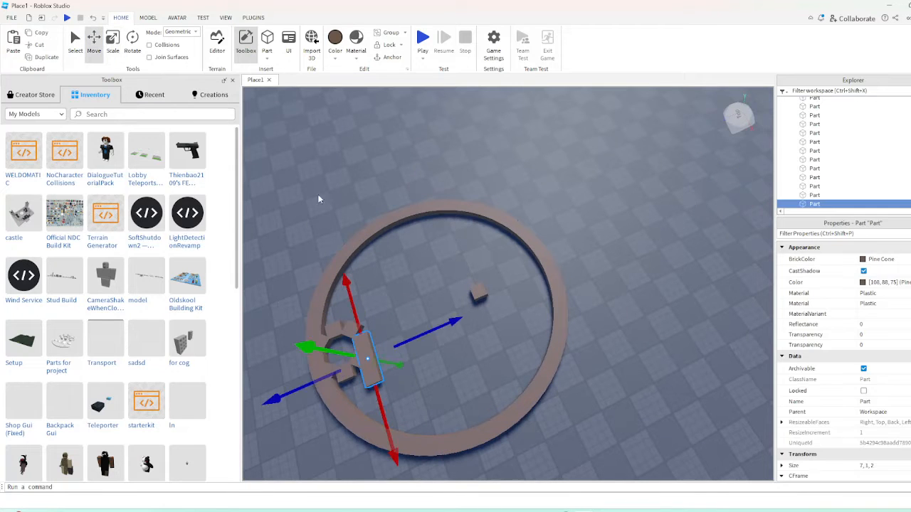
pyautogui.hotkey('ctrl', 'd')
pyautogui.press('s')
pyautogui.press('d')
pyautogui.moveTo(434, 325); pyautogui.dragTo(741, 187)
pyautogui.press('w')
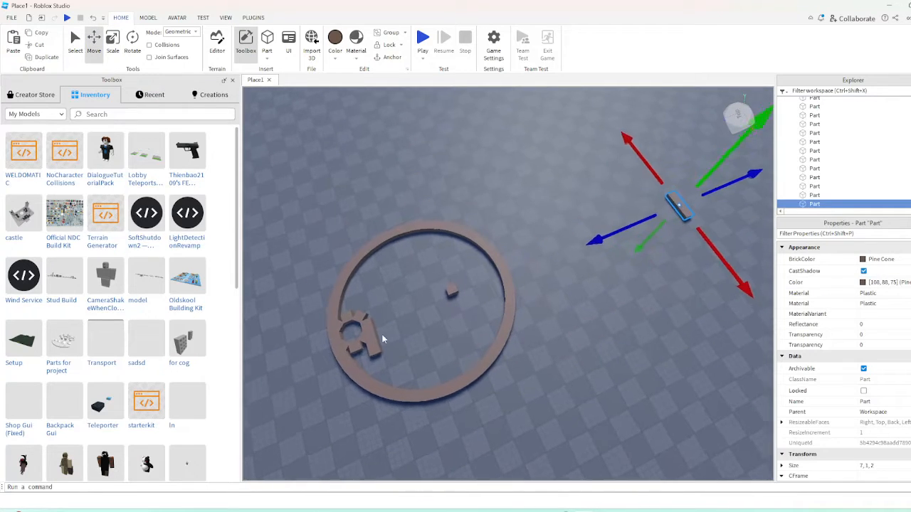
# Select both lengthened blocks and repeatedly duplicate and rotate them about their common centre to form two opposing arcs of four
pyautogui.keyDown('shift'); pyautogui.click(365, 349); pyautogui.keyUp('shift')
pyautogui.hotkey('ctrl', '4')
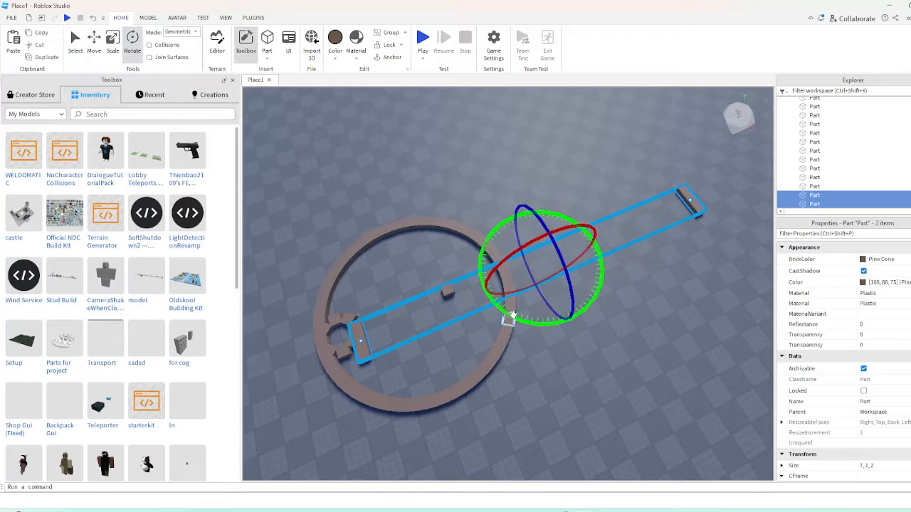
pyautogui.moveTo(501, 310)
pyautogui.mouseDown()
pyautogui.moveTo(523, 316)
pyautogui.moveTo(508, 299)
pyautogui.mouseUp()
# Select all eight blocks of the two opposing arcs, then duplicate and rotate them around the centre to close the larger circle
pyautogui.keyDown('shift'); pyautogui.click(691, 206); pyautogui.keyUp('shift')
pyautogui.keyDown('shift'); pyautogui.click(690, 206); pyautogui.keyUp('shift')
pyautogui.keyDown('shift'); pyautogui.click(358, 307); pyautogui.keyUp('shift')
pyautogui.keyDown('shift'); pyautogui.click(362, 340); pyautogui.keyUp('shift')
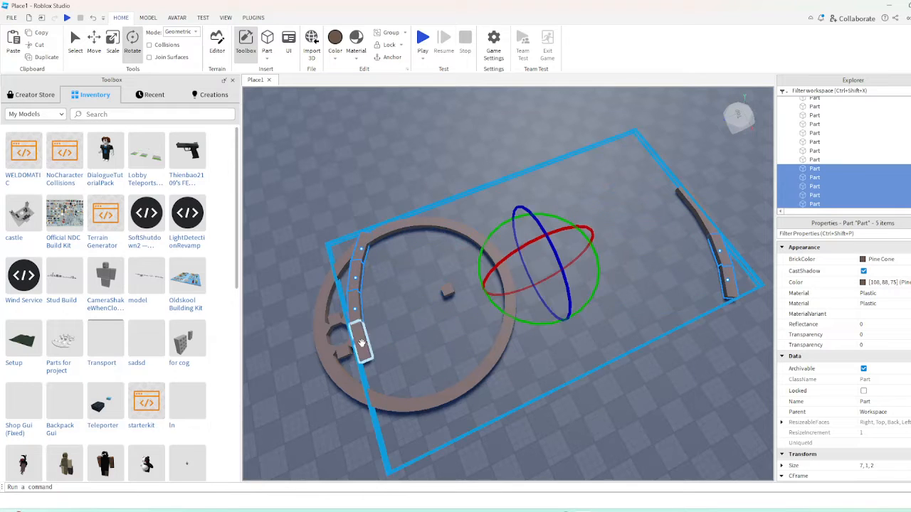
pyautogui.keyDown('shift'); pyautogui.click(686, 200); pyautogui.keyUp('shift')
pyautogui.keyDown('shift'); pyautogui.click(705, 217); pyautogui.keyUp('shift')
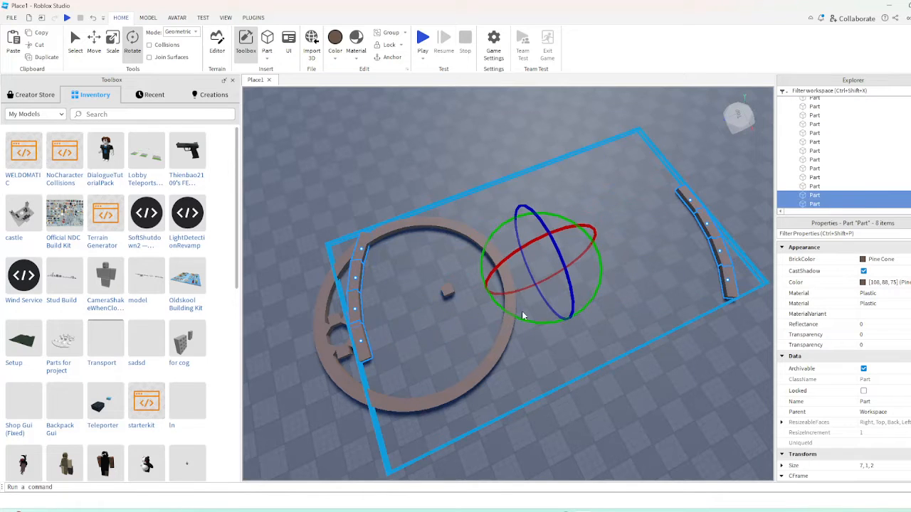
pyautogui.moveTo(522, 316); pyautogui.dragTo(446, 270)
# Examine the larger circle's rim up close, checking how the long blocks meet and overlap
pyautogui.click(567, 326)
pyautogui.press('d')
pyautogui.press('w')
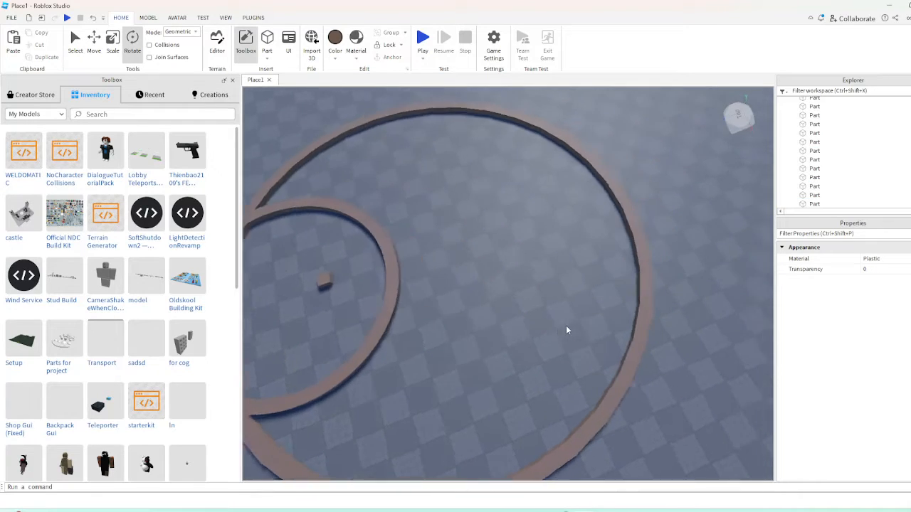
pyautogui.press('w')
pyautogui.press('d')
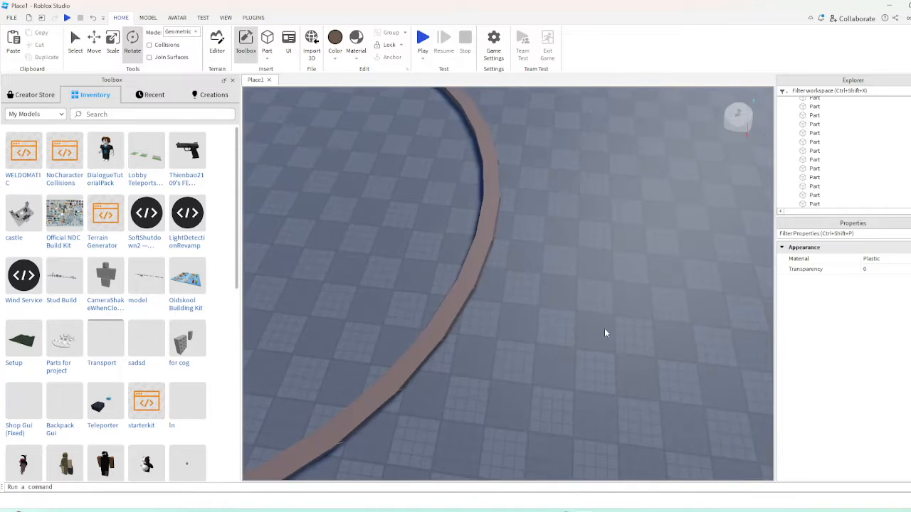
pyautogui.press('w')
pyautogui.moveTo(605, 333); pyautogui.dragTo(606, 334, button='right')
pyautogui.press('s')
pyautogui.press('s')
# Undo the last rotated set of copied arc blocks in the larger circle
pyautogui.hotkey('ctrl', 'z')
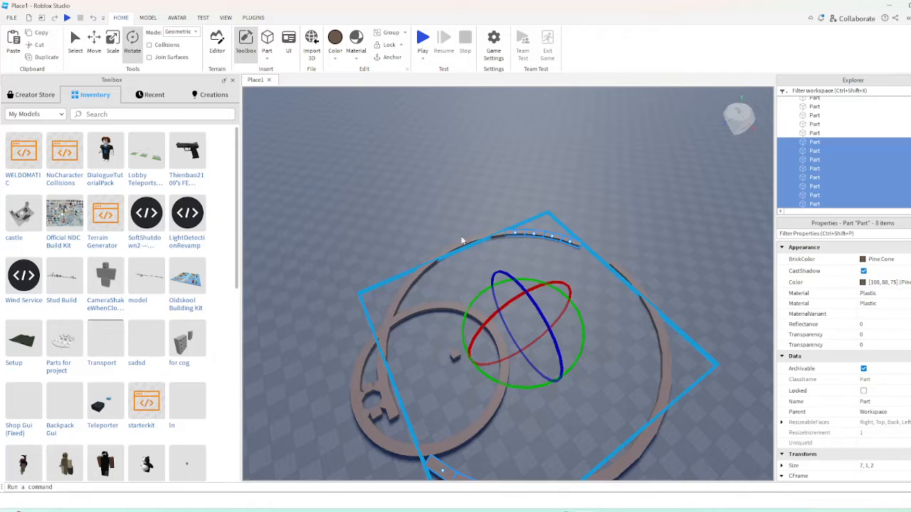
pyautogui.moveTo(481, 249); pyautogui.dragTo(481, 250, button='right')
pyautogui.press('w')
# Select the two opposite end blocks beside the gaps, and duplicate and rotate them along the rim, undoing the excess copies
pyautogui.click(557, 256)
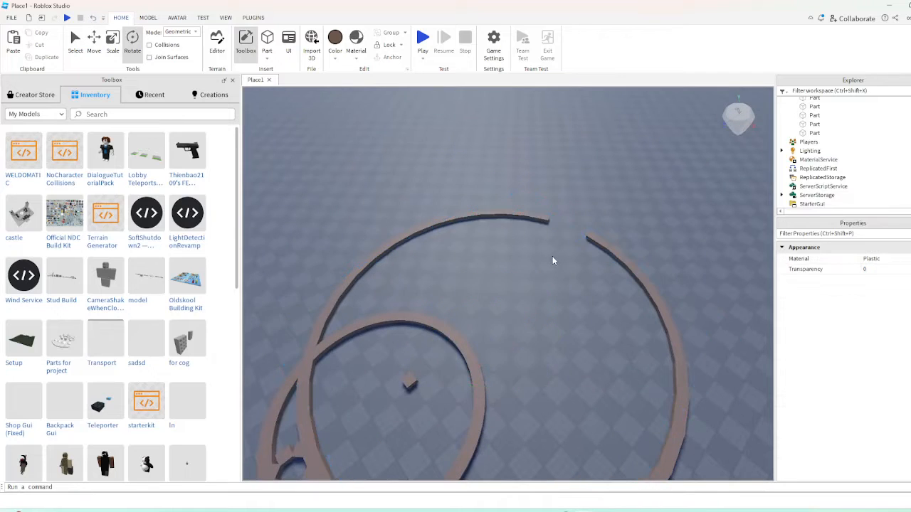
pyautogui.moveTo(544, 259); pyautogui.dragTo(544, 259, button='right')
pyautogui.click(581, 96)
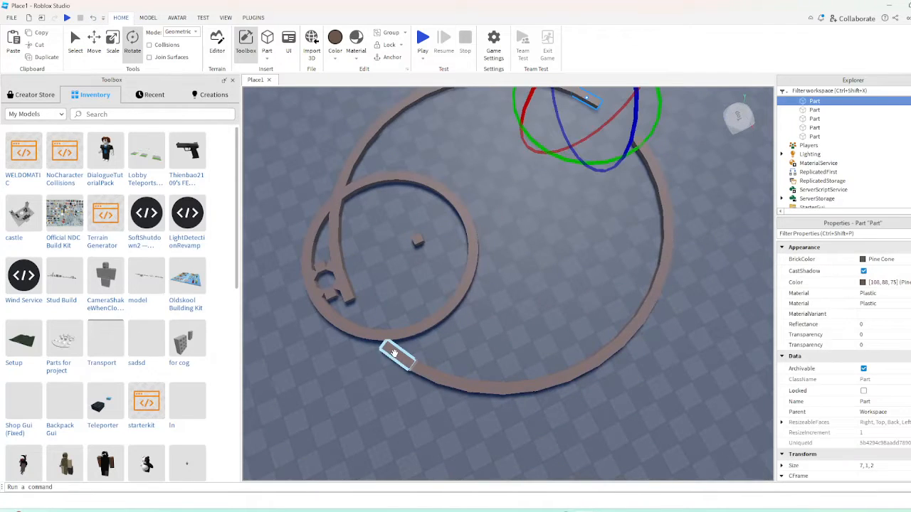
pyautogui.keyDown('ctrl'); pyautogui.click(394, 352); pyautogui.keyUp('ctrl')
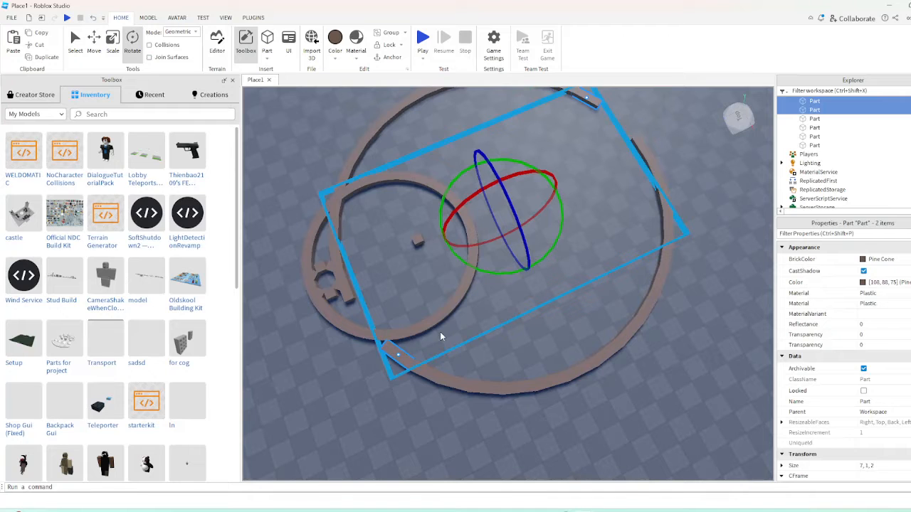
pyautogui.hotkey('ctrl', 'd')
pyautogui.moveTo(490, 266); pyautogui.dragTo(477, 283)
pyautogui.hotkey('ctrl', 'z')
# Select the two opposite end blocks beside the remaining gaps, then duplicate and rotate them to close the larger circle
pyautogui.moveTo(524, 290); pyautogui.dragTo(523, 291, button='right')
pyautogui.click(447, 133)
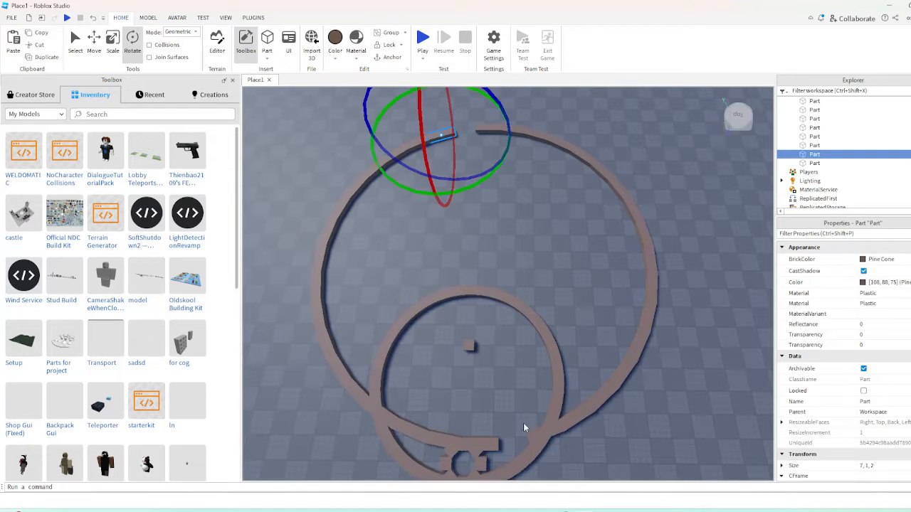
pyautogui.keyDown('shift'); pyautogui.click(534, 438); pyautogui.keyUp('shift')
pyautogui.hotkey('ctrl', 'd')
pyautogui.moveTo(487, 310); pyautogui.dragTo(487, 319)
pyautogui.click(491, 389)
pyautogui.scroll(-2, 559, 354)
pyautogui.scroll(5, 558, 345)
pyautogui.moveTo(559, 347); pyautogui.dragTo(556, 356, button='right')
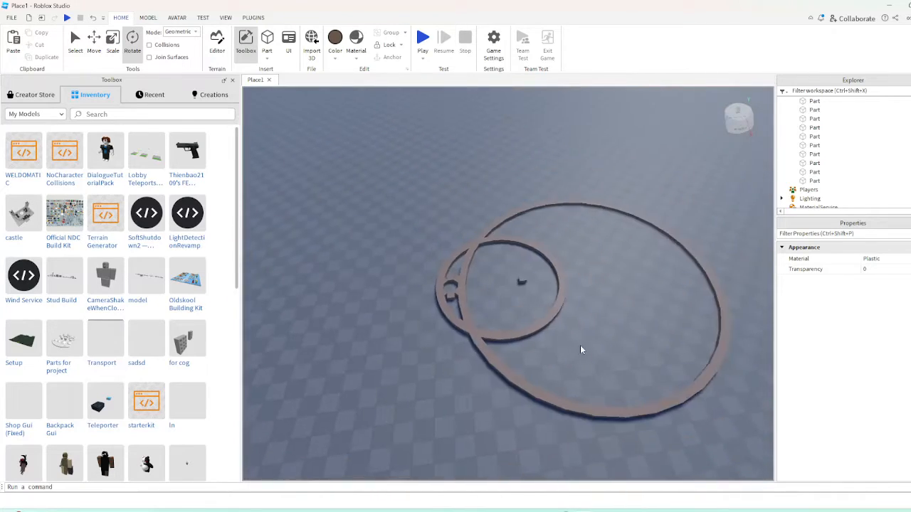
# Duplicate the lone small block inside the circles, move the copy straight away from the original, and select both blocks
pyautogui.press('d')
pyautogui.press('w')
pyautogui.moveTo(446, 278); pyautogui.dragTo(449, 252)
pyautogui.scroll(-10, 449, 253)
pyautogui.hotkey('ctrl', 'd')
pyautogui.click(95, 44)
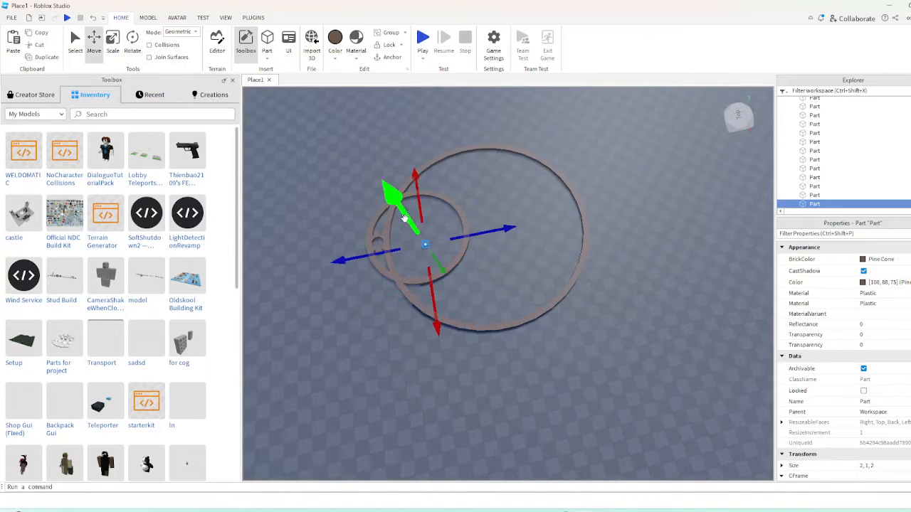
pyautogui.moveTo(546, 229); pyautogui.dragTo(565, 225)
pyautogui.scroll(8, 427, 217)
pyautogui.keyDown('ctrl'); pyautogui.click(444, 255); pyautogui.keyUp('ctrl')
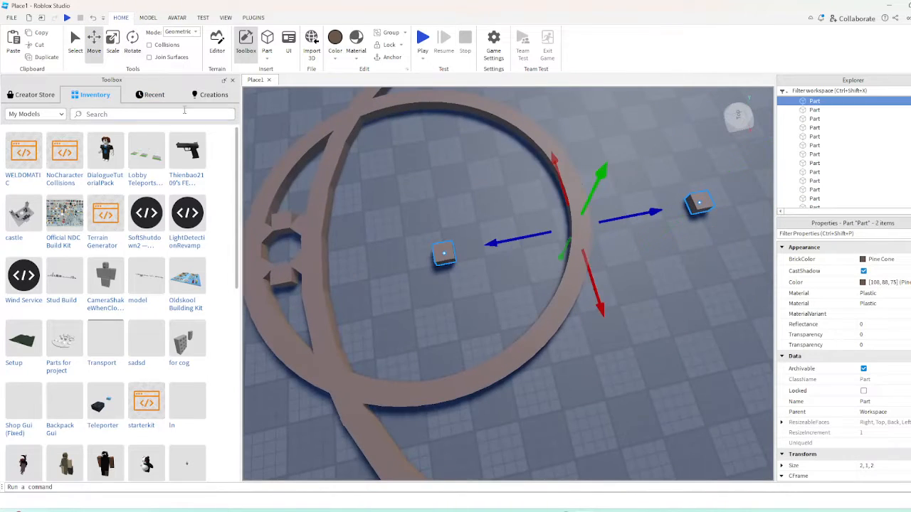
# Duplicate and rotate the two opposite small blocks slightly, then repeat with all four to form two four-block arcs
pyautogui.click(133, 45)
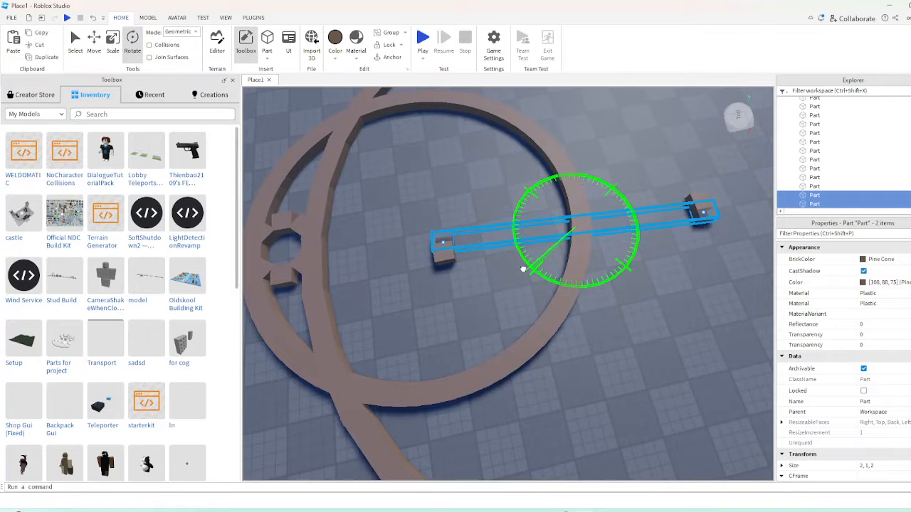
pyautogui.keyDown('ctrl'); pyautogui.click(439, 261); pyautogui.keyUp('ctrl')
pyautogui.keyDown('ctrl'); pyautogui.click(693, 203); pyautogui.keyUp('ctrl')
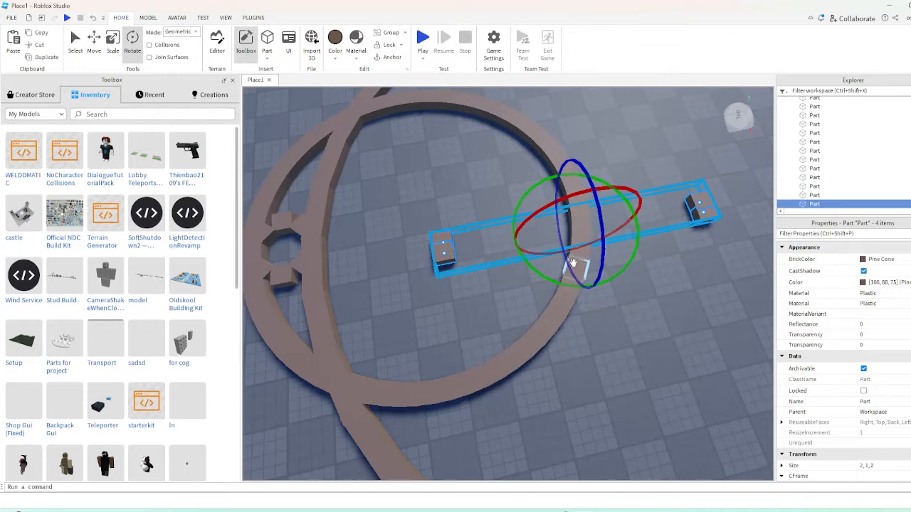
pyautogui.moveTo(545, 276); pyautogui.dragTo(528, 277)
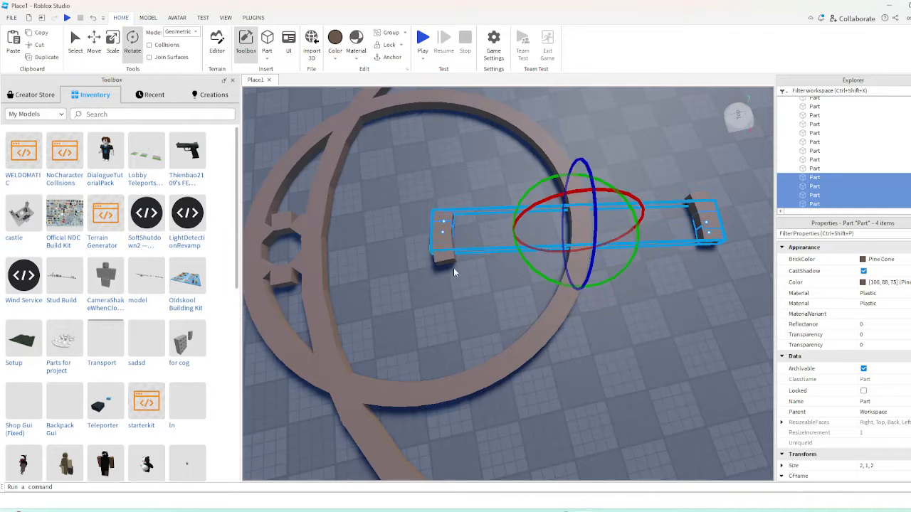
# Try to duplicate and rotate the blocks of both short arcs by selecting them individually, then delete the copies
pyautogui.keyDown('ctrl'); pyautogui.click(434, 245); pyautogui.keyUp('ctrl')
pyautogui.keyDown('ctrl'); pyautogui.click(432, 244); pyautogui.keyUp('ctrl')
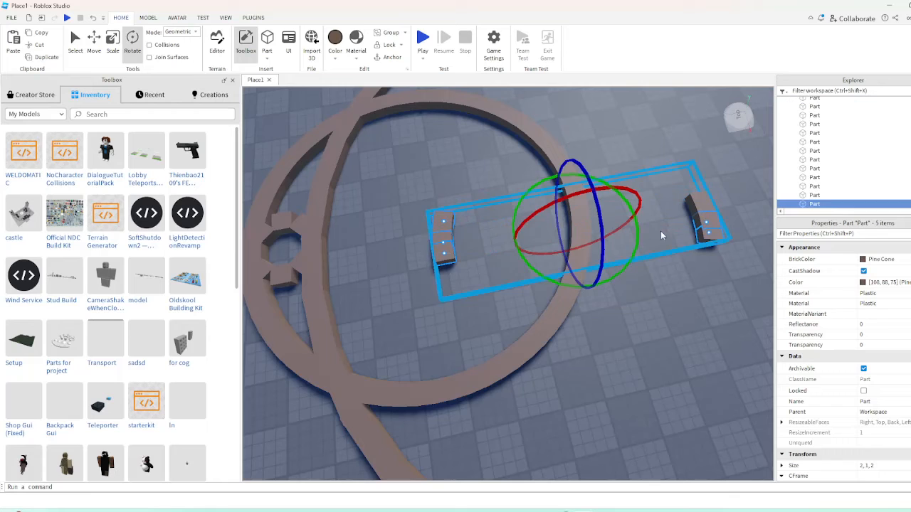
pyautogui.keyDown('ctrl'); pyautogui.click(707, 207); pyautogui.keyUp('ctrl')
pyautogui.moveTo(521, 261); pyautogui.dragTo(513, 245)
pyautogui.press('Delete')
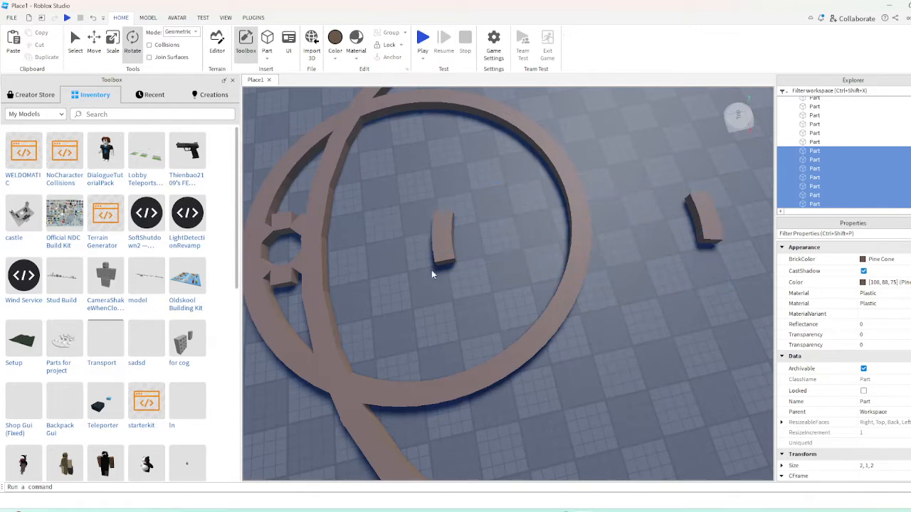
# Select both opposing four-block arcs together, group them into a model and ungroup them
pyautogui.moveTo(410, 292); pyautogui.dragTo(490, 189)
pyautogui.keyDown('shift'); pyautogui.moveTo(680, 200); pyautogui.dragTo(680, 201); pyautogui.keyUp('shift')
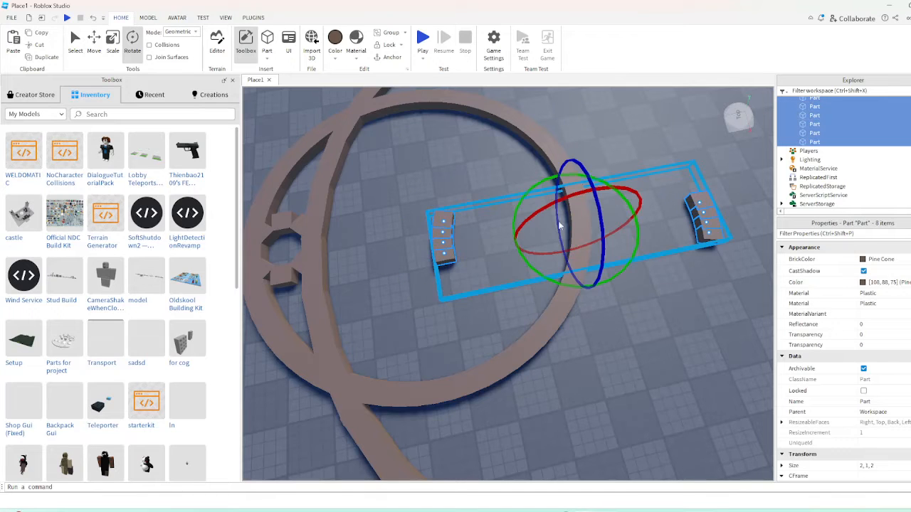
pyautogui.moveTo(392, 325); pyautogui.dragTo(500, 193)
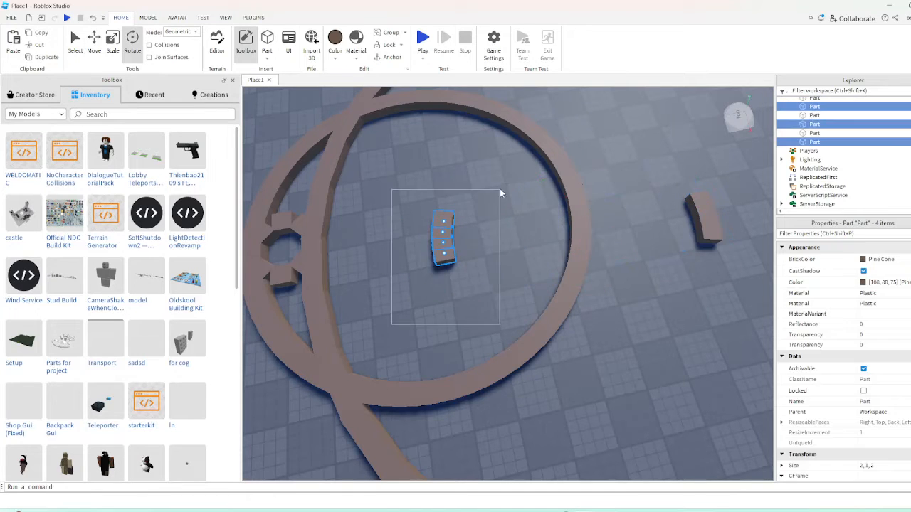
pyautogui.keyDown('shift'); pyautogui.moveTo(738, 333); pyautogui.dragTo(647, 160); pyautogui.keyUp('shift')
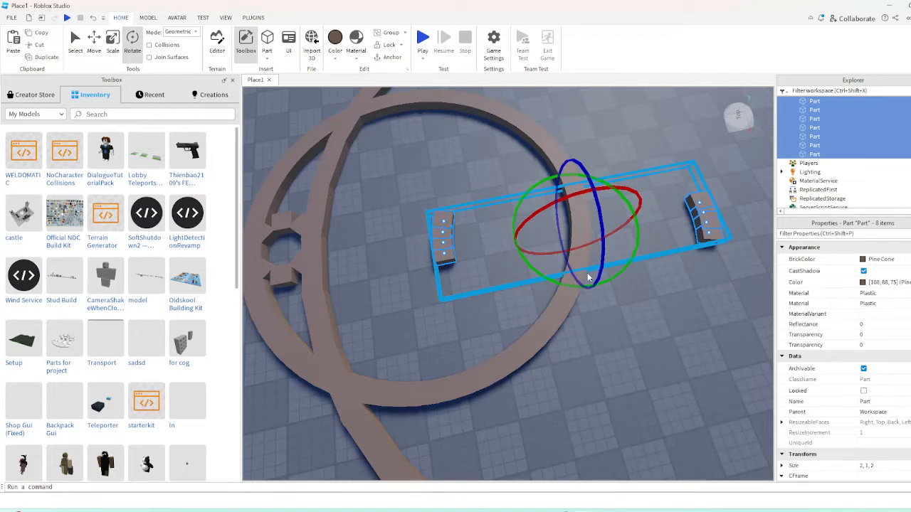
pyautogui.hotkey('ctrl', 'g')
pyautogui.scroll(-3, 510, 305)
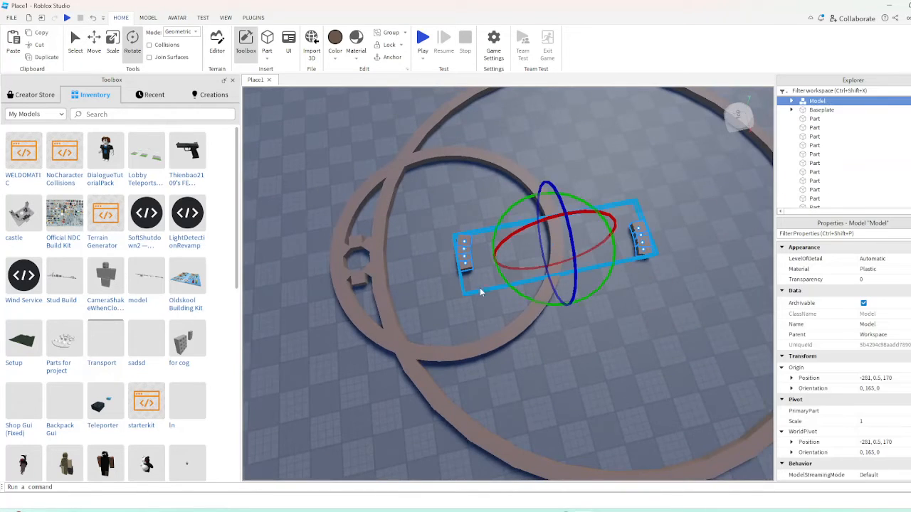
pyautogui.hotkey('ctrl', 'u')
# Select all eight blocks of the two short arcs, then duplicate and rotate them so each arc doubles in length
pyautogui.moveTo(455, 305); pyautogui.dragTo(485, 214)
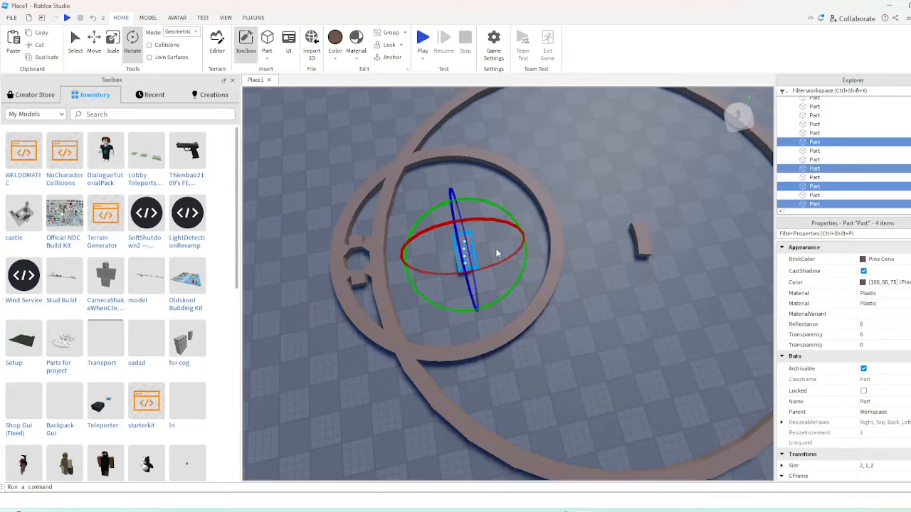
pyautogui.keyDown('shift'); pyautogui.moveTo(613, 178); pyautogui.dragTo(682, 333); pyautogui.keyUp('shift')
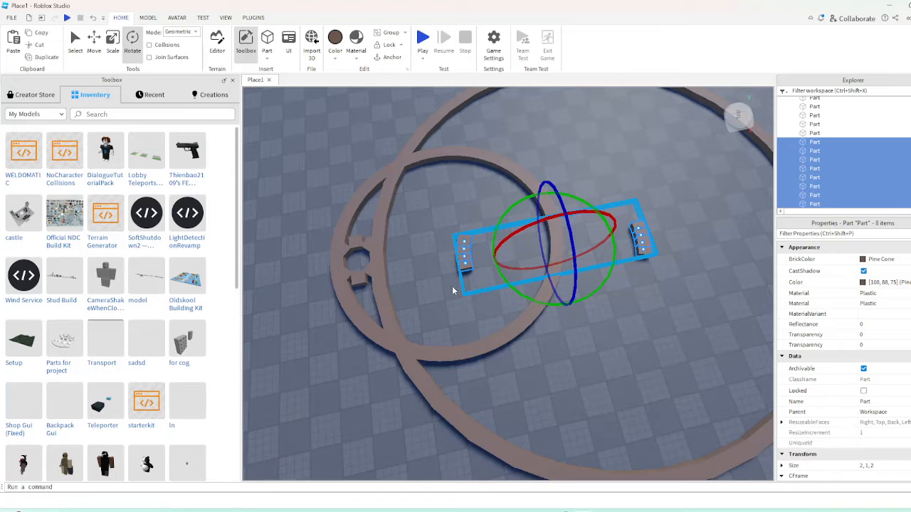
pyautogui.moveTo(445, 258); pyautogui.dragTo(486, 339, button='right')
pyautogui.scroll(2, 485, 339)
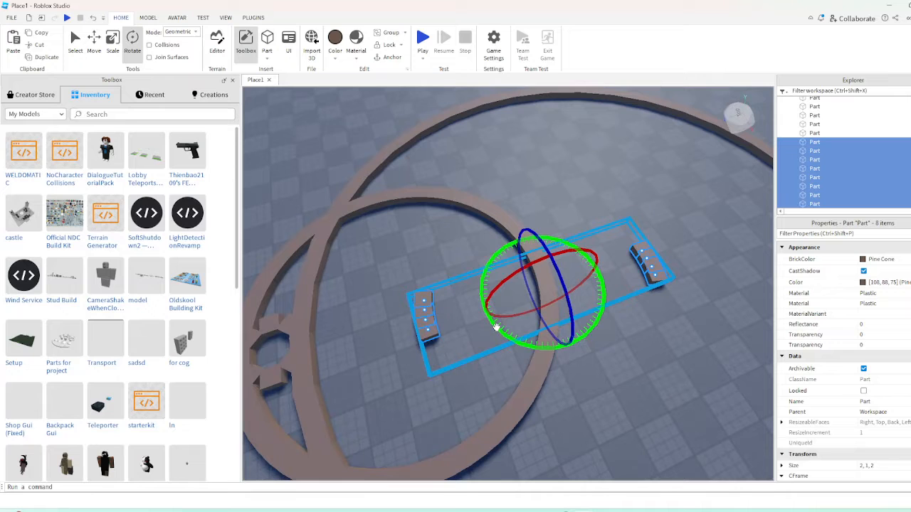
pyautogui.moveTo(496, 328)
pyautogui.mouseDown()
pyautogui.moveTo(482, 320)
pyautogui.moveTo(501, 340)
pyautogui.moveTo(505, 330)
pyautogui.moveTo(491, 319)
pyautogui.mouseUp()
pyautogui.hotkey('ctrl', 'd')
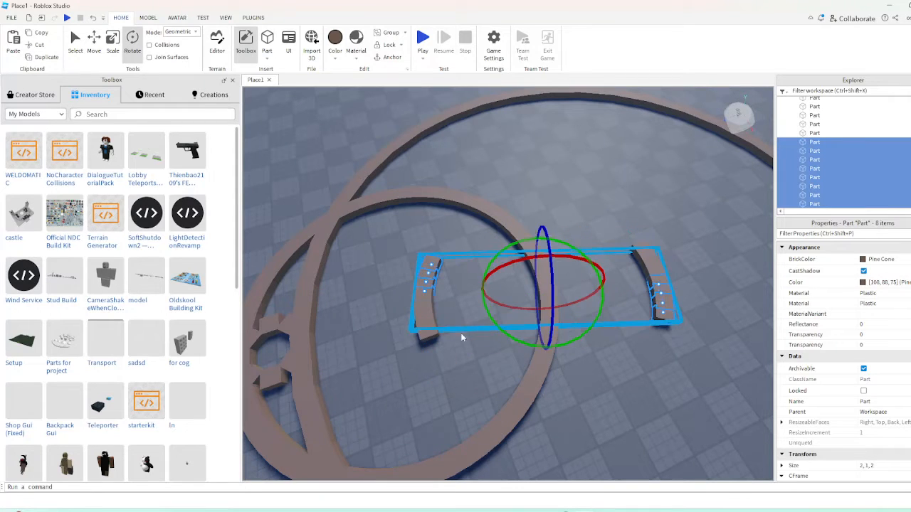
# Select all sixteen blocks of both arcs, then duplicate and rotate them around the centre to close the small circle
pyautogui.moveTo(398, 384); pyautogui.dragTo(473, 242)
pyautogui.keyDown('ctrl'); pyautogui.moveTo(679, 360); pyautogui.dragTo(593, 207); pyautogui.keyUp('ctrl')
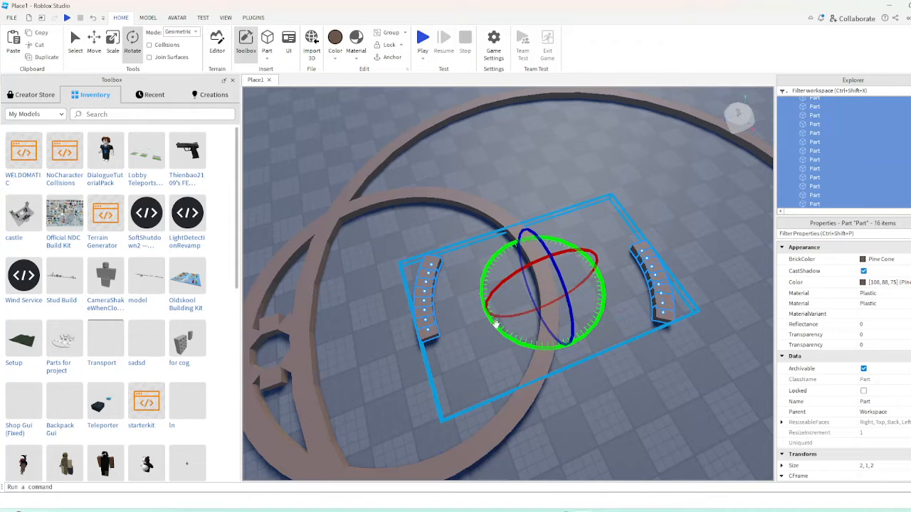
pyautogui.hotkey('ctrl', 'g')
pyautogui.moveTo(500, 335); pyautogui.dragTo(467, 287)
# Examine the completed small circle up close and from a distance beside the other circles
pyautogui.click(93, 14)
pyautogui.click(351, 338)
pyautogui.moveTo(506, 283); pyautogui.dragTo(566, 279, button='right')
pyautogui.scroll(-8, 578, 286)
pyautogui.scroll(4, 567, 279)
pyautogui.scroll(5, 567, 279)
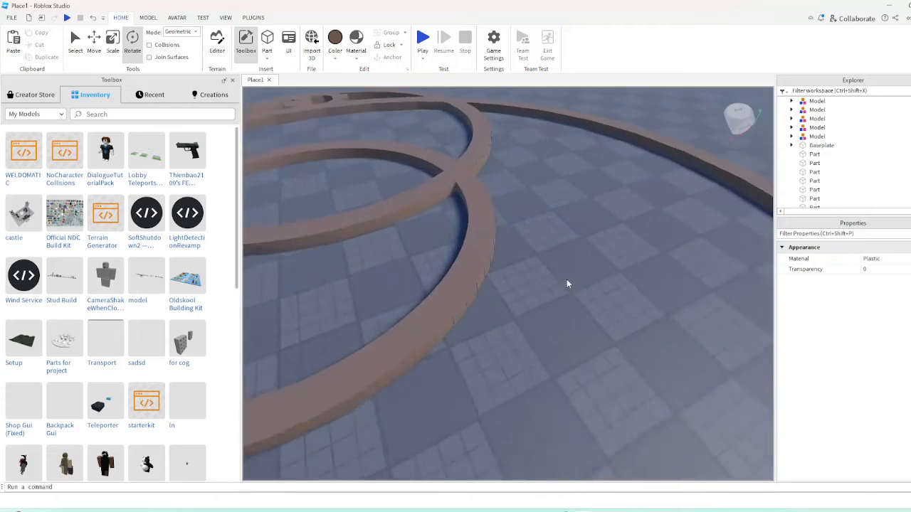
pyautogui.scroll(-3, 567, 279)
pyautogui.scroll(2, 567, 279)
pyautogui.moveTo(552, 344); pyautogui.dragTo(529, 357, button='right')
pyautogui.scroll(-6, 550, 360)
pyautogui.scroll(-2, 549, 371)
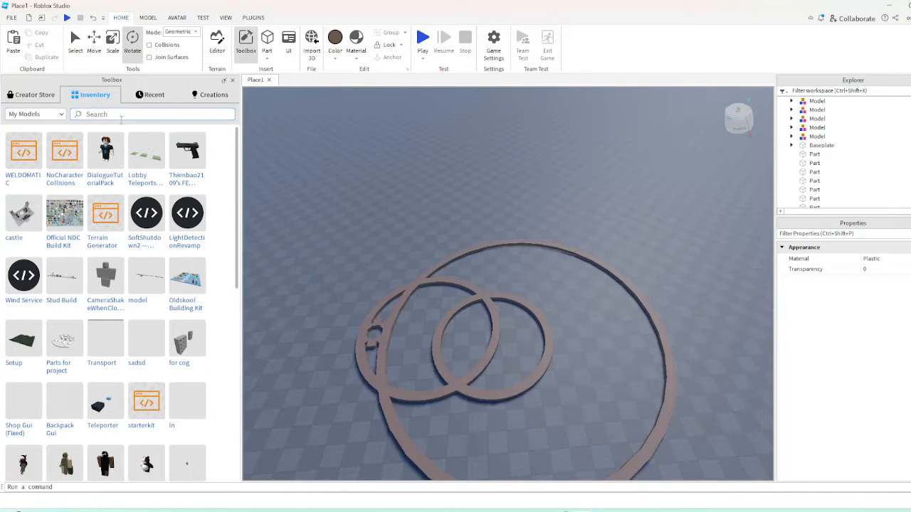
# Search the Creator Store models for "circle mesh"
pyautogui.click(30, 95)
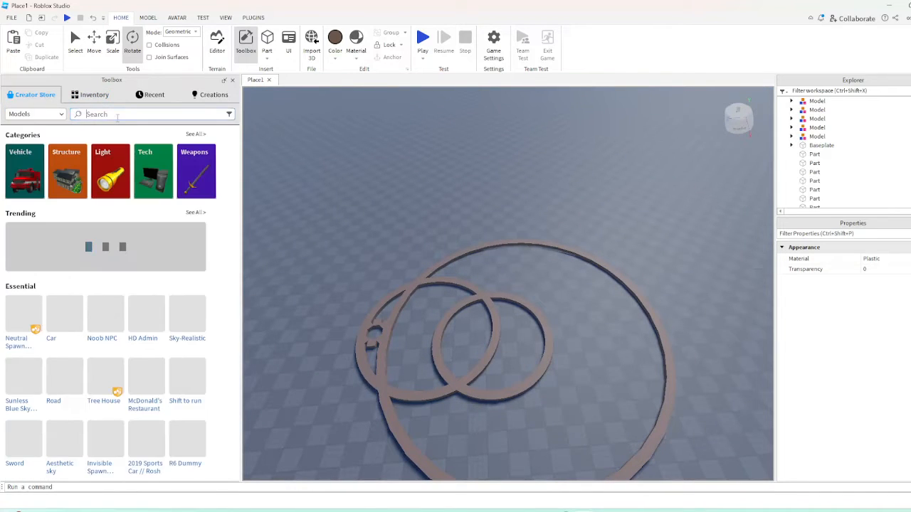
pyautogui.click(117, 114)
pyautogui.write('circle')
pyautogui.click(93, 147)
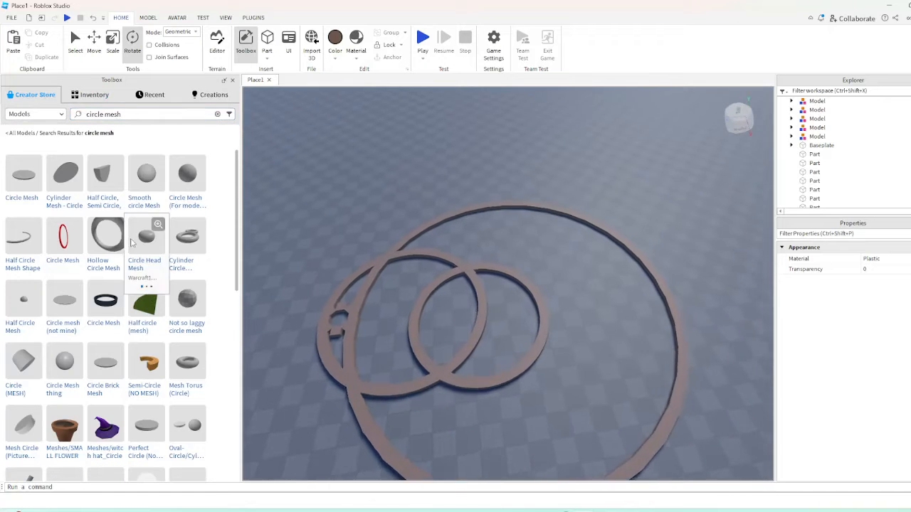
# Insert the Hollow Circle Mesh from the search results, then delete it
pyautogui.click(108, 236)
pyautogui.moveTo(564, 326); pyautogui.dragTo(552, 325, button='right')
pyautogui.scroll(-8, 552, 326)
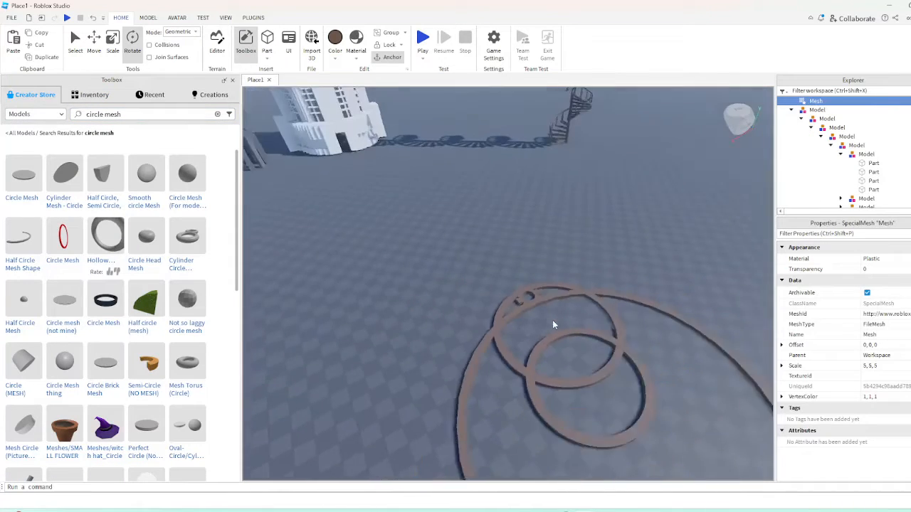
pyautogui.moveTo(447, 260); pyautogui.dragTo(404, 235, button='right')
pyautogui.click(113, 46)
pyautogui.click(94, 43)
pyautogui.press('Delete')
# Insert the red Circle Mesh, inspect it up close on the circle's rim, then delete it
pyautogui.press('w')
pyautogui.click(393, 298)
pyautogui.press('f')
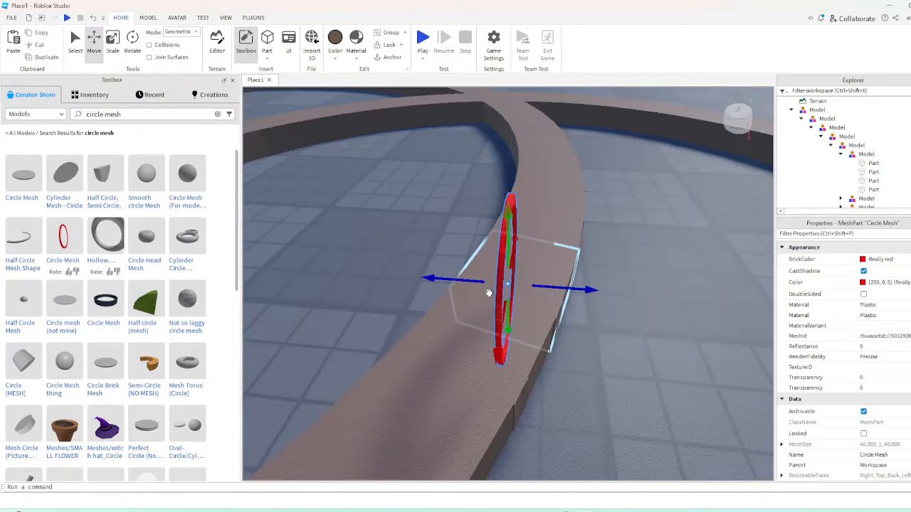
pyautogui.click(438, 234)
pyautogui.moveTo(498, 259); pyautogui.dragTo(504, 316)
pyautogui.press('Delete')
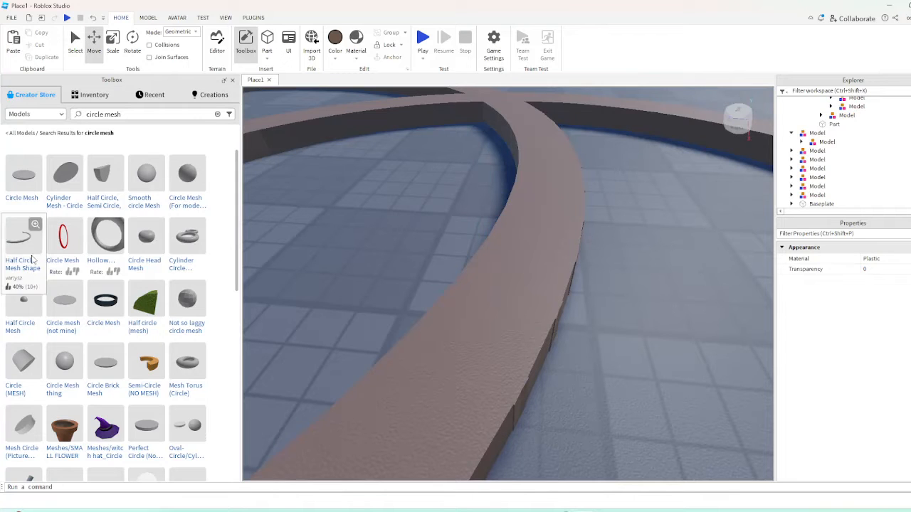
# Insert the Half Circle Mesh Shape over the small circle, turn it to lie flat, and enable UsePartColor
pyautogui.click(37, 258)
pyautogui.moveTo(402, 297); pyautogui.dragTo(496, 292)
pyautogui.press('r')
pyautogui.press('t')
pyautogui.press('r')
pyautogui.press('t')
pyautogui.press('r')
pyautogui.press('t')
pyautogui.scroll(-3, 491, 298)
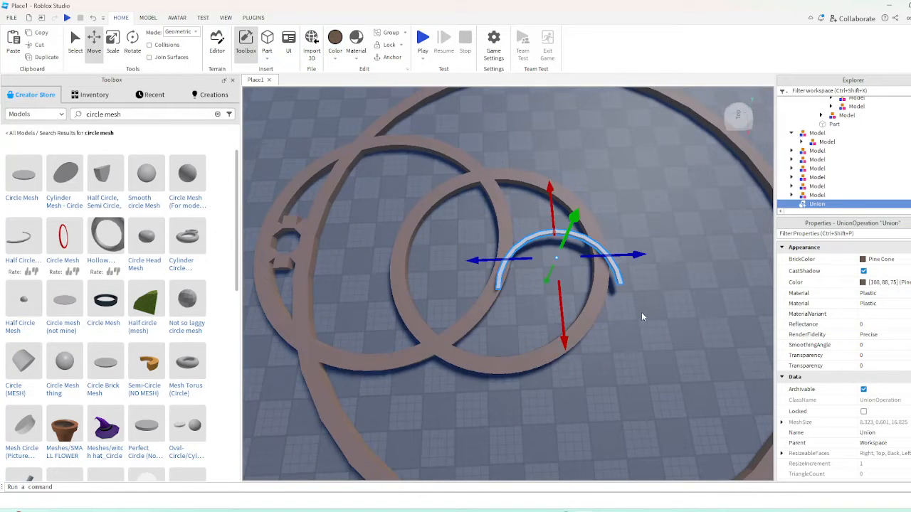
pyautogui.scroll(-3, 874, 318)
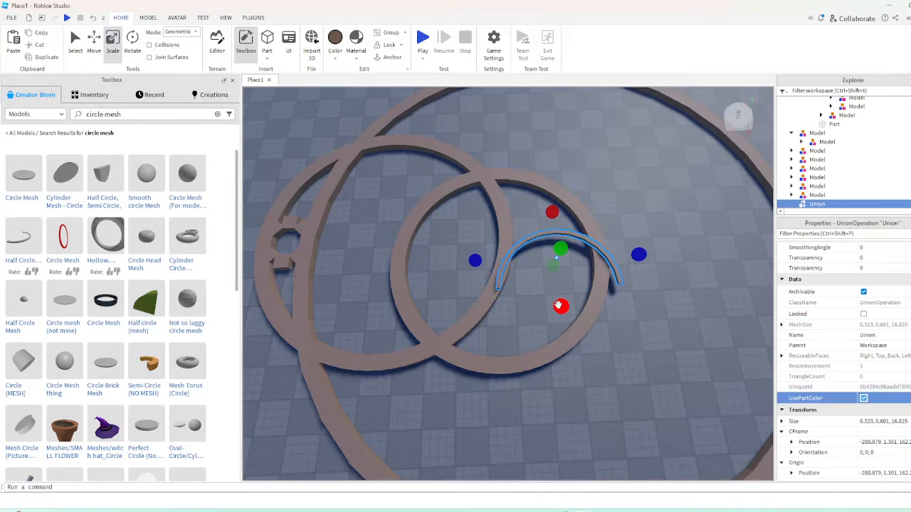
# Scale the half-circle union larger in length and width, rotate it, and move it out beside the block circles
pyautogui.moveTo(558, 305); pyautogui.dragTo(564, 345)
pyautogui.moveTo(552, 211); pyautogui.dragTo(551, 172)
pyautogui.moveTo(479, 257); pyautogui.dragTo(347, 262)
pyautogui.moveTo(498, 350); pyautogui.dragTo(499, 374)
pyautogui.moveTo(497, 257)
pyautogui.mouseDown()
pyautogui.moveTo(502, 239)
pyautogui.moveTo(500, 249)
pyautogui.mouseUp()
pyautogui.click(586, 163)
pyautogui.hotkey('ctrl', 'r')
pyautogui.scroll(-4, 451, 240)
pyautogui.moveTo(514, 205); pyautogui.dragTo(382, 261)
# Reposition the enlarged half-circle union on the open baseplate, then delete it
pyautogui.press('a')
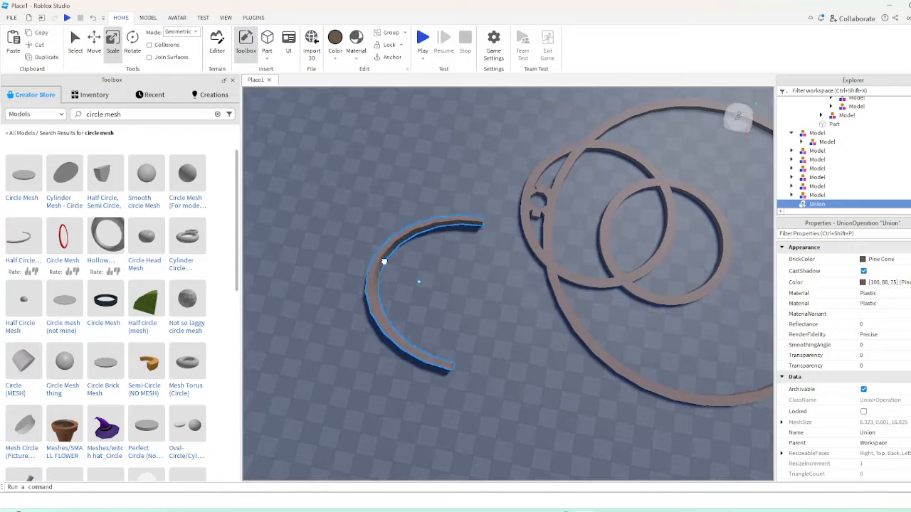
pyautogui.moveTo(382, 260); pyautogui.dragTo(420, 238, button='right')
pyautogui.scroll(-4, 382, 261)
pyautogui.moveTo(382, 260); pyautogui.dragTo(321, 372)
pyautogui.press('Delete')
# Take a long block out of the large circle's rim, place it outside, put a copy far across the circles, and select both
pyautogui.scroll(10, 541, 312)
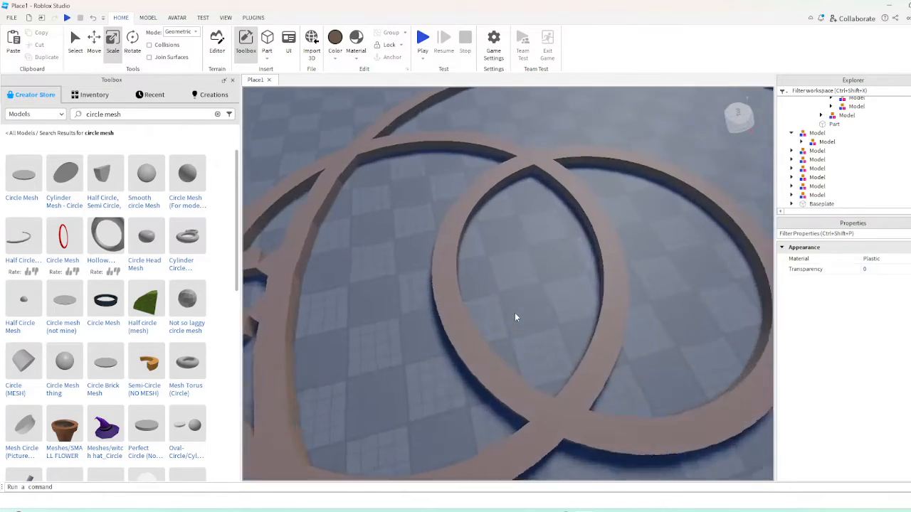
pyautogui.scroll(-8, 568, 266)
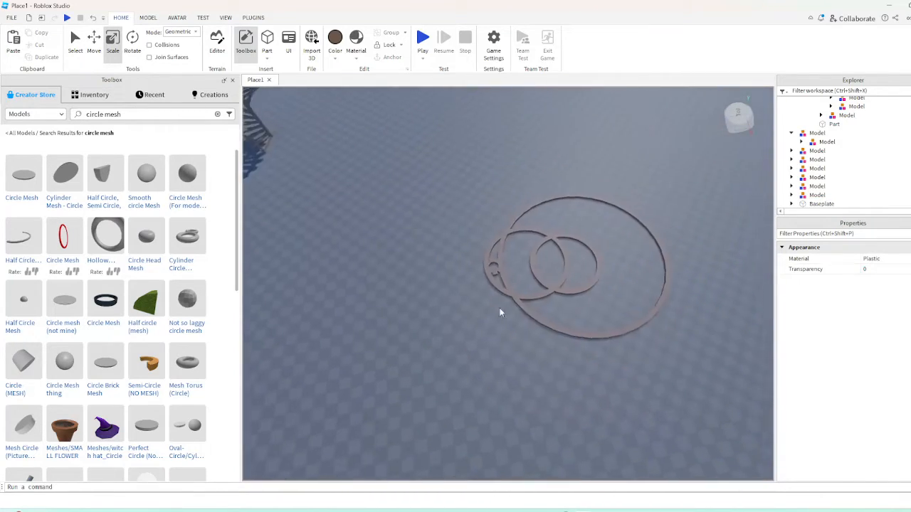
pyautogui.scroll(4, 443, 299)
pyautogui.scroll(2, 445, 269)
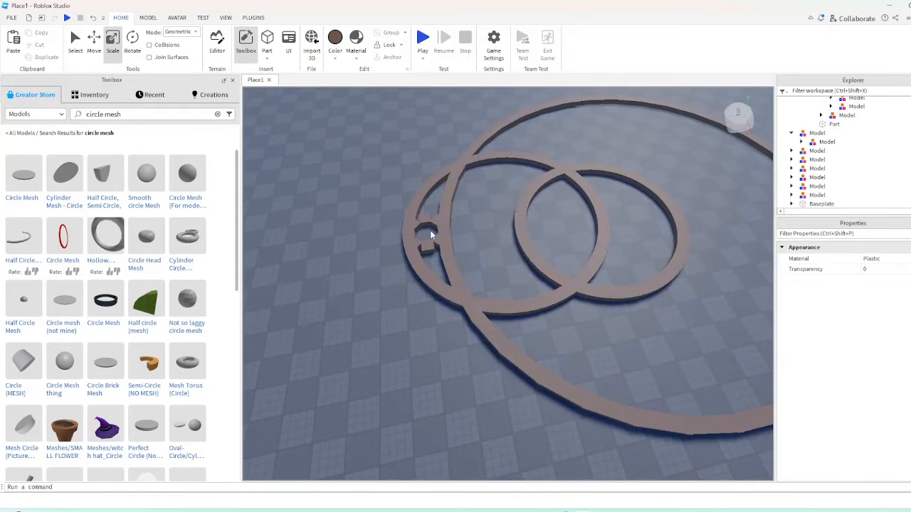
pyautogui.moveTo(445, 229); pyautogui.dragTo(322, 252)
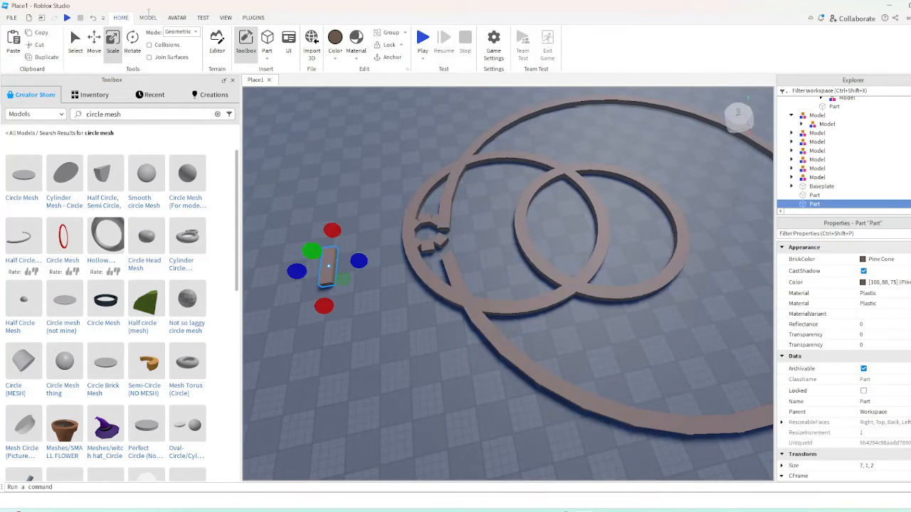
pyautogui.press('d')
pyautogui.moveTo(425, 251); pyautogui.dragTo(733, 171)
pyautogui.press('s')
pyautogui.press('a')
pyautogui.keyDown('ctrl'); pyautogui.click(329, 321); pyautogui.keyUp('ctrl')
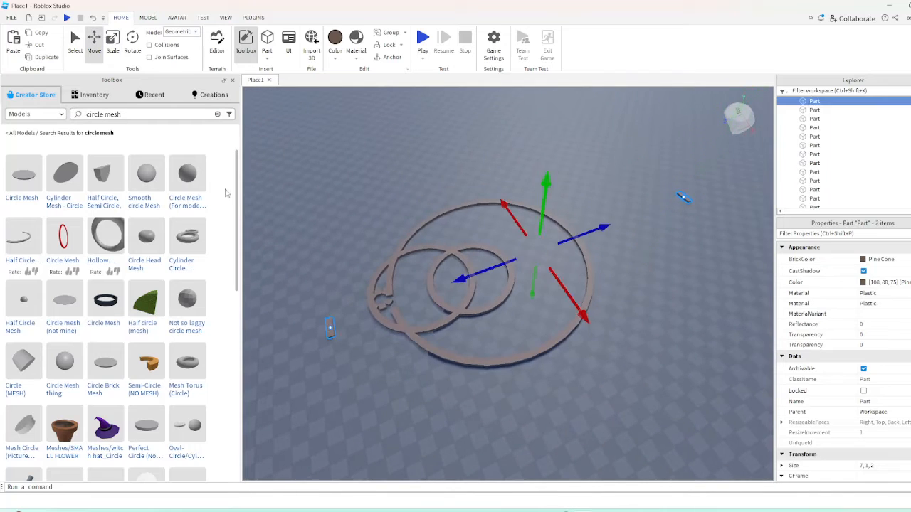
# Duplicate and rotate the two distant long blocks around their shared centre, then repeat with all four blocks
pyautogui.click(133, 44)
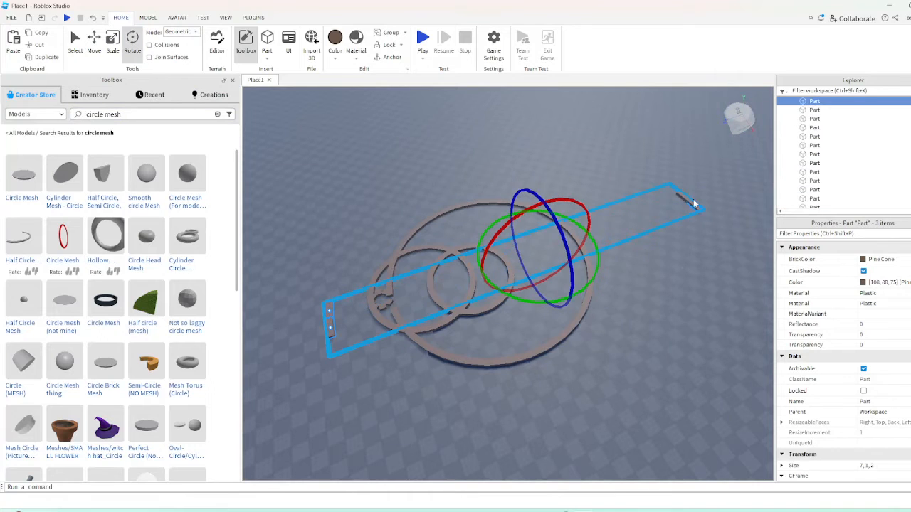
pyautogui.moveTo(621, 295); pyautogui.dragTo(618, 293, button='right')
pyautogui.press('w')
pyautogui.moveTo(557, 294); pyautogui.dragTo(557, 295)
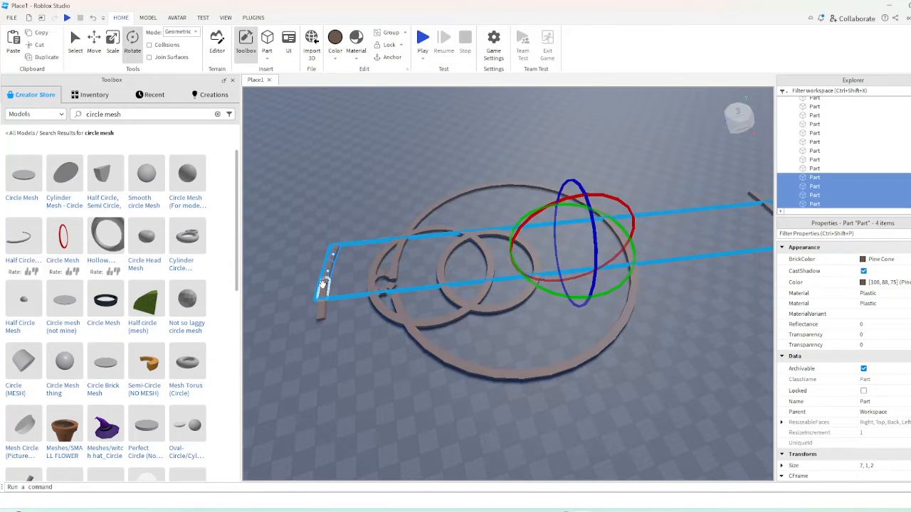
# Select all eight long blocks of the two outer arcs, then duplicate and rotate them to lengthen both arcs
pyautogui.moveTo(629, 264); pyautogui.dragTo(640, 263, button='right')
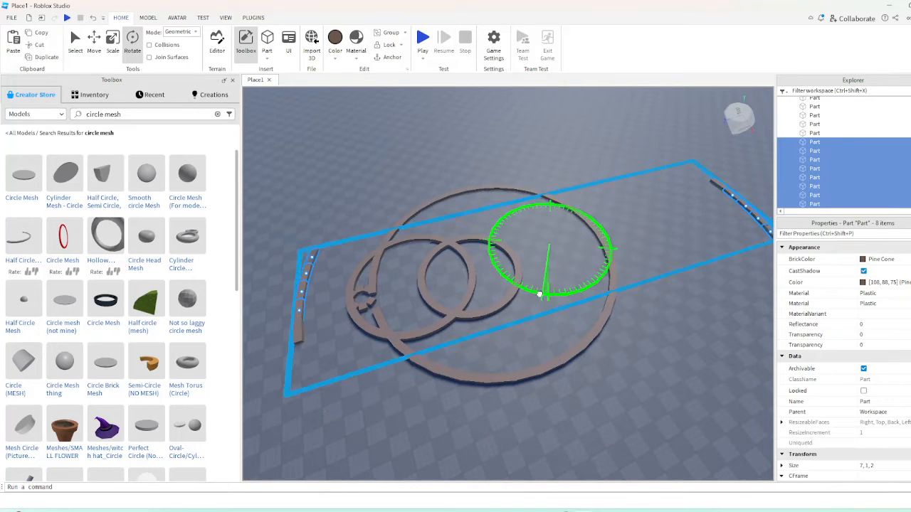
pyautogui.moveTo(520, 299); pyautogui.dragTo(499, 298, button='right')
pyautogui.press('w')
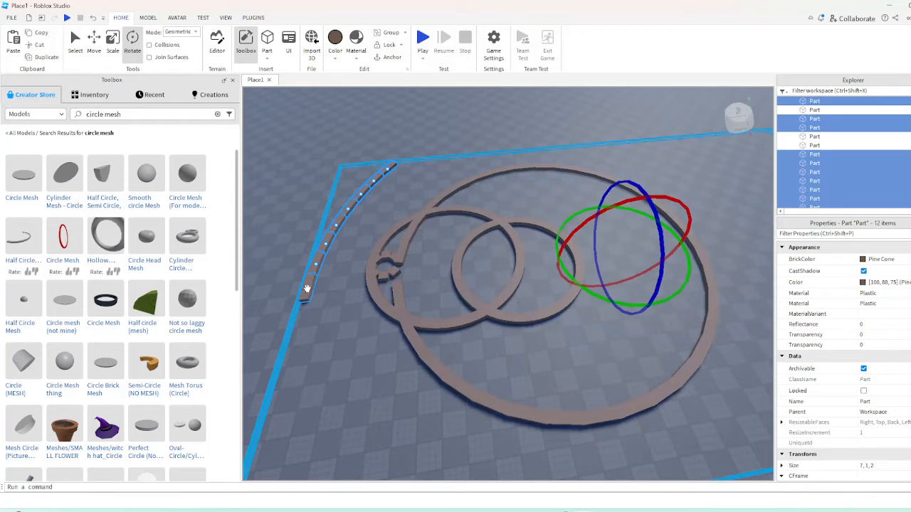
# Select all sixteen blocks of the two outer arcs, then duplicate and rotate them around the centre to extend the largest circle
pyautogui.moveTo(527, 262); pyautogui.dragTo(574, 258, button='right')
pyautogui.press('w')
pyautogui.keyDown('ctrl'); pyautogui.click(551, 173); pyautogui.keyUp('ctrl')
pyautogui.keyDown('ctrl'); pyautogui.click(598, 185); pyautogui.keyUp('ctrl')
pyautogui.press('s')
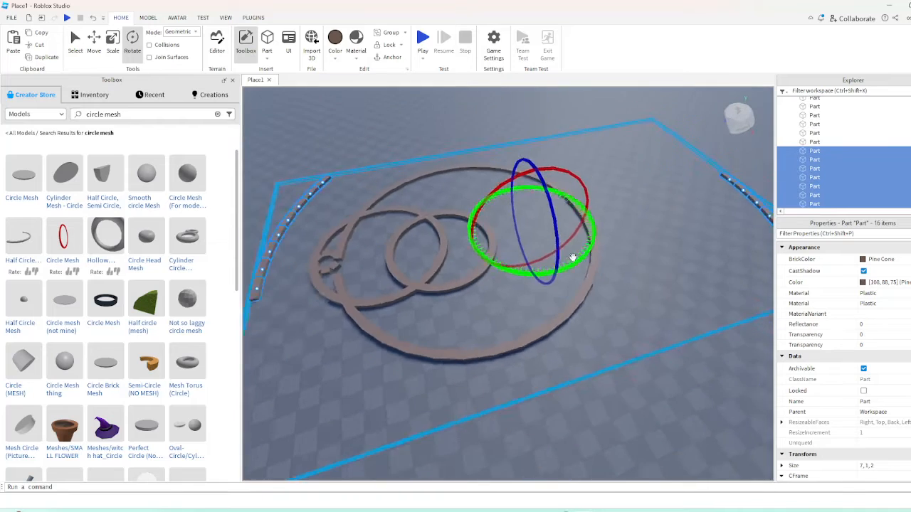
pyautogui.moveTo(520, 280); pyautogui.dragTo(496, 277)
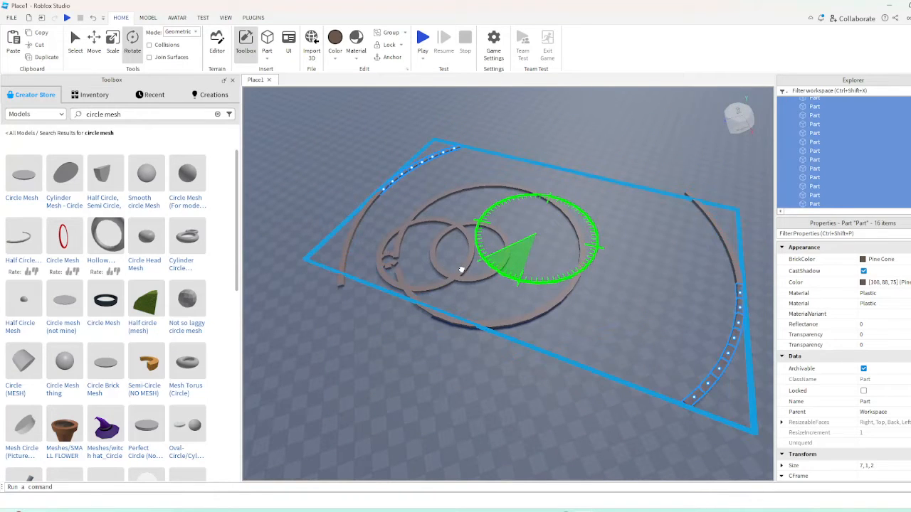
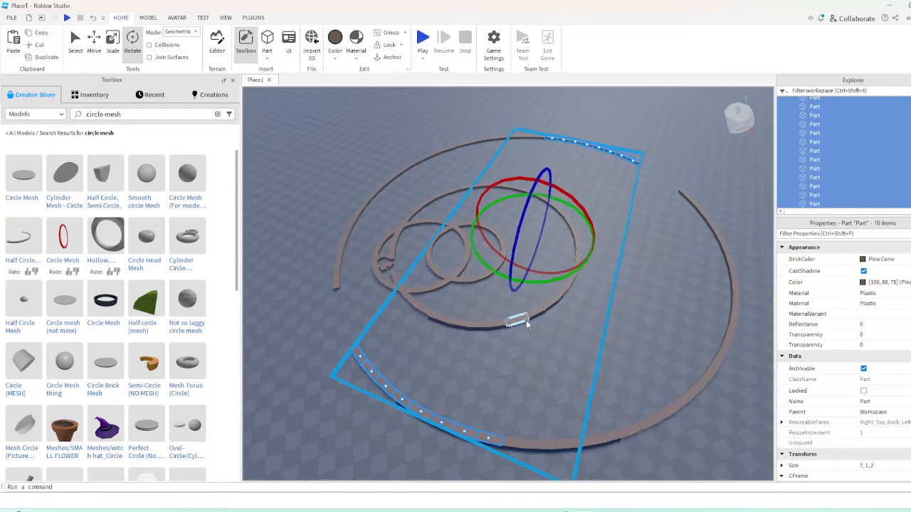
# Duplicate and rotate the outer arc blocks around the centre, filling the remaining gaps with a pair of blocks to close the largest circle
pyautogui.moveTo(521, 322); pyautogui.dragTo(547, 315, button='right')
pyautogui.click(502, 158)
pyautogui.click(484, 144)
pyautogui.moveTo(485, 144); pyautogui.dragTo(463, 169, button='right')
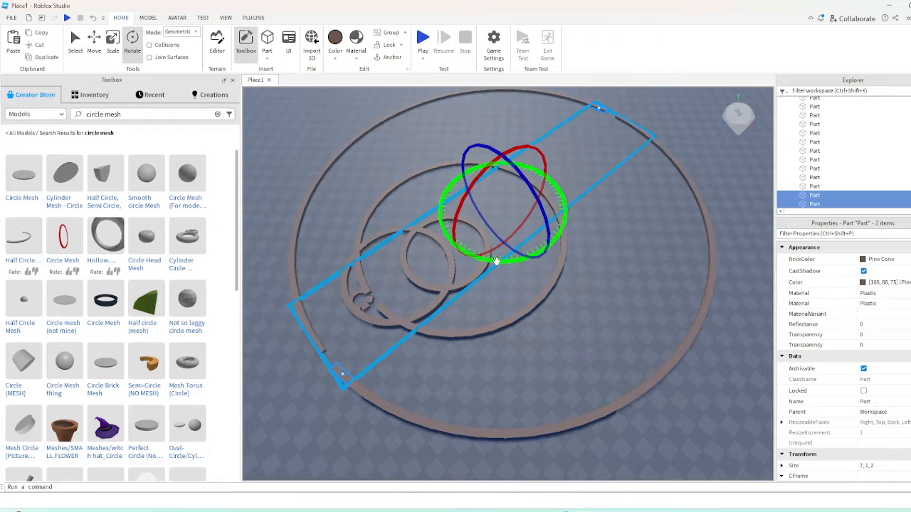
pyautogui.moveTo(490, 331); pyautogui.dragTo(510, 332, button='right')
pyautogui.scroll(-3, 654, 298)
pyautogui.click(654, 298)
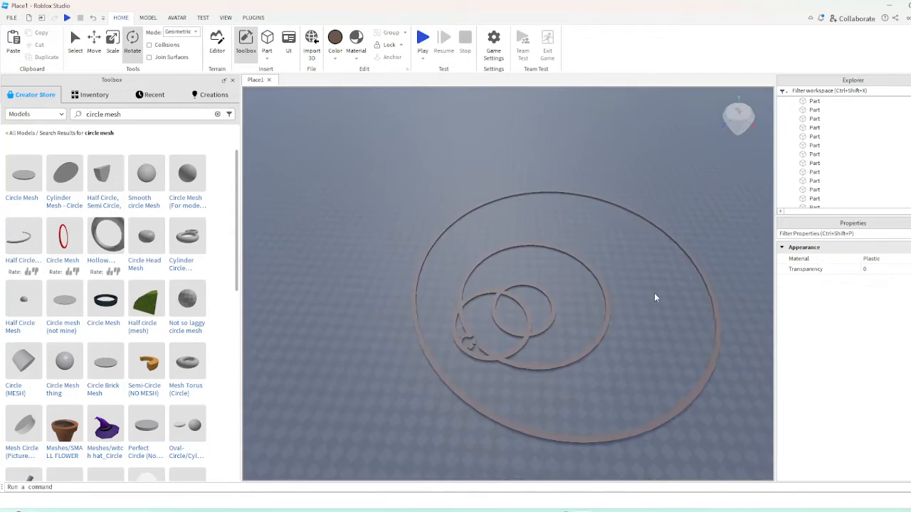
# Delete the blocks of the largest circle's near half, including the leftover single blocks, so that only a half circle is kept
pyautogui.press('d')
pyautogui.moveTo(640, 293); pyautogui.dragTo(627, 297, button='right')
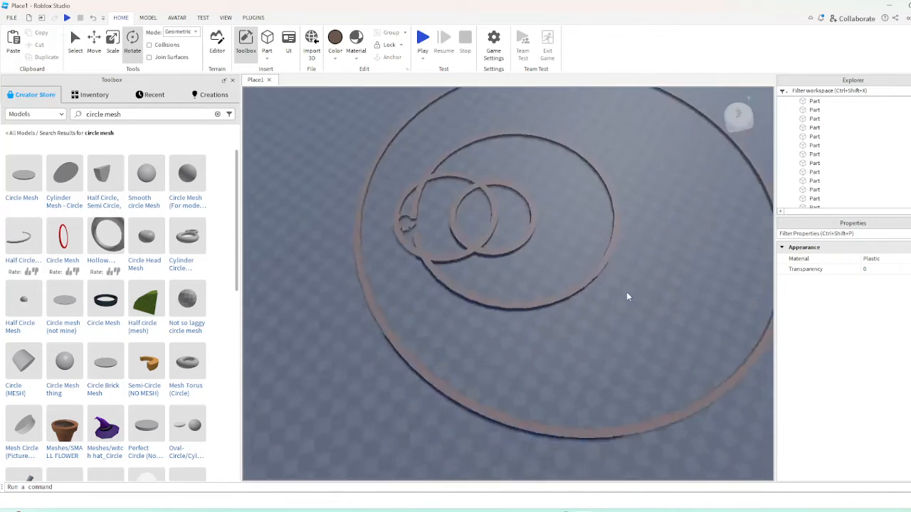
pyautogui.moveTo(330, 332); pyautogui.dragTo(414, 237)
pyautogui.moveTo(394, 380); pyautogui.dragTo(706, 298)
pyautogui.press('Delete')
pyautogui.click(417, 278)
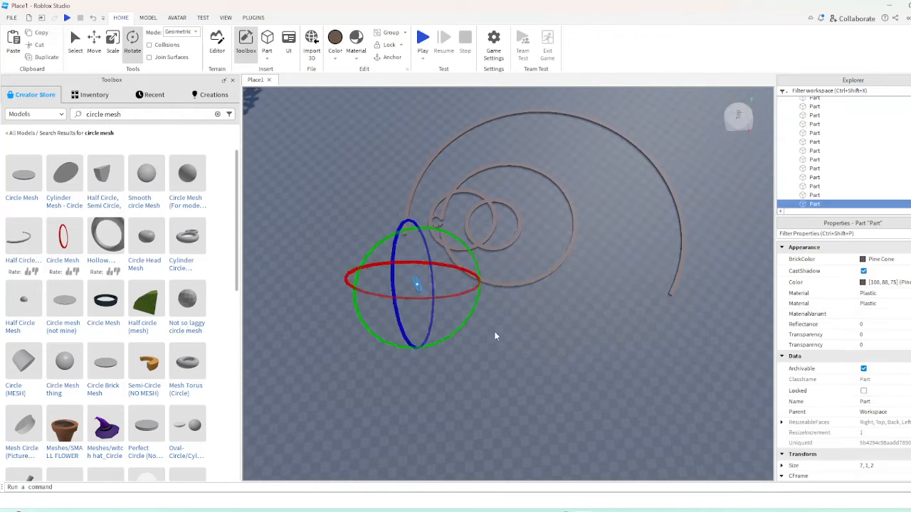
pyautogui.moveTo(655, 363); pyautogui.dragTo(715, 225)
pyautogui.press('Delete')
pyautogui.moveTo(615, 323); pyautogui.dragTo(615, 315, button='right')
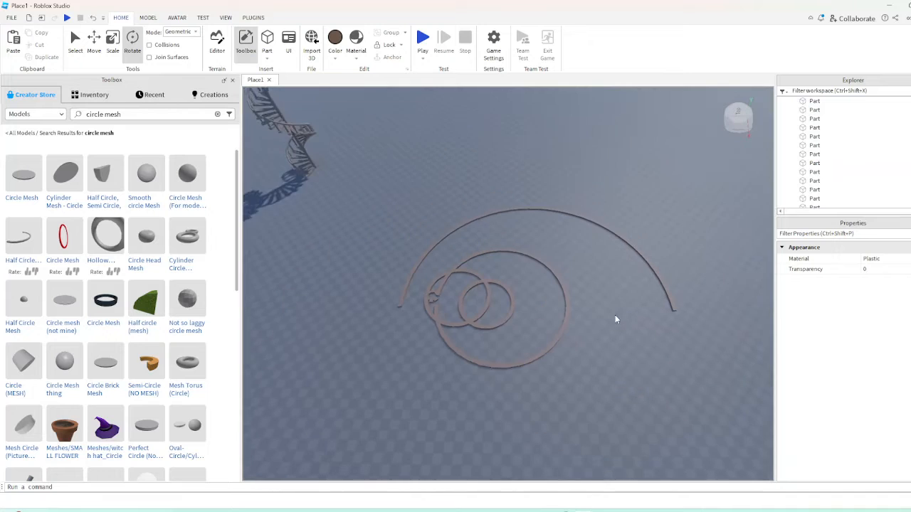
# Select every block of the remaining outer half circle and group them into one model
pyautogui.scroll(5, 481, 308)
pyautogui.scroll(-5, 555, 301)
pyautogui.moveTo(620, 310); pyautogui.dragTo(489, 111)
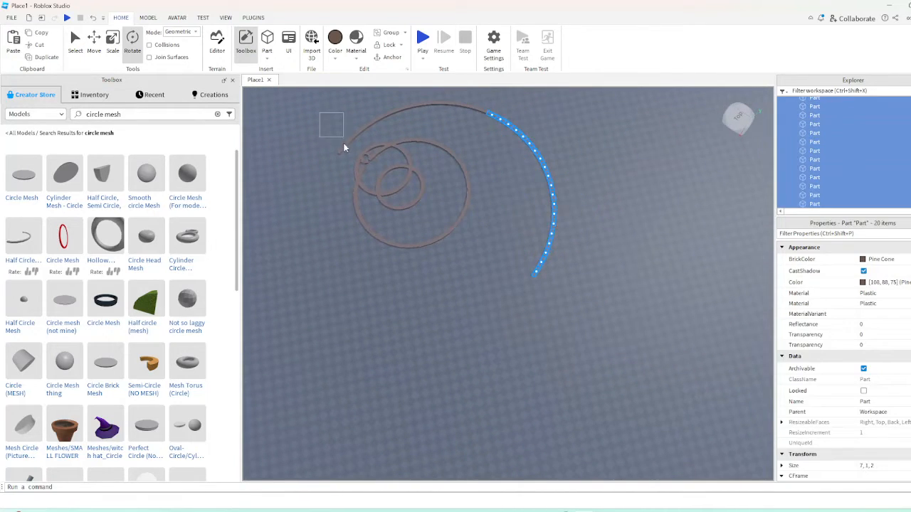
pyautogui.keyDown('shift'); pyautogui.moveTo(345, 144); pyautogui.dragTo(352, 153); pyautogui.keyUp('shift')
pyautogui.moveTo(373, 142); pyautogui.dragTo(372, 134, button='right')
pyautogui.keyDown('shift'); pyautogui.moveTo(342, 150); pyautogui.dragTo(453, 197); pyautogui.keyUp('shift')
pyautogui.keyDown('shift'); pyautogui.moveTo(432, 147); pyautogui.dragTo(514, 186); pyautogui.keyUp('shift')
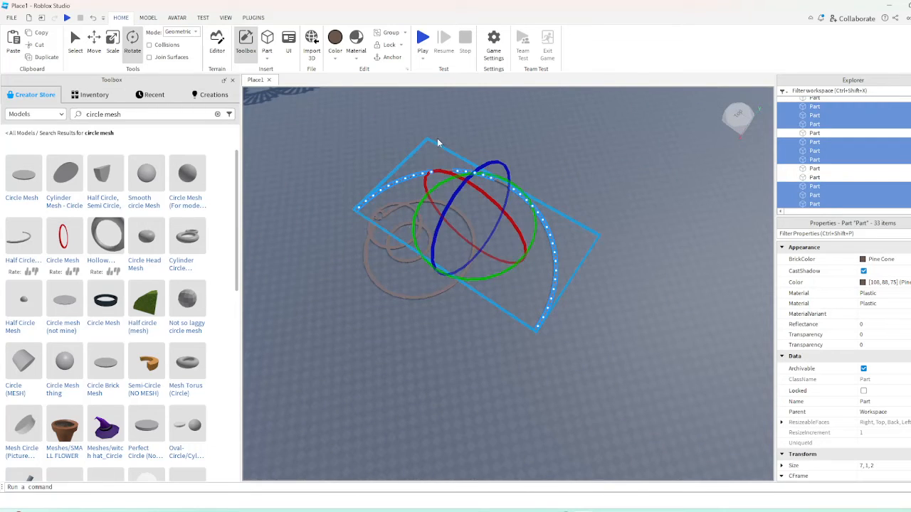
pyautogui.scroll(8, 459, 152)
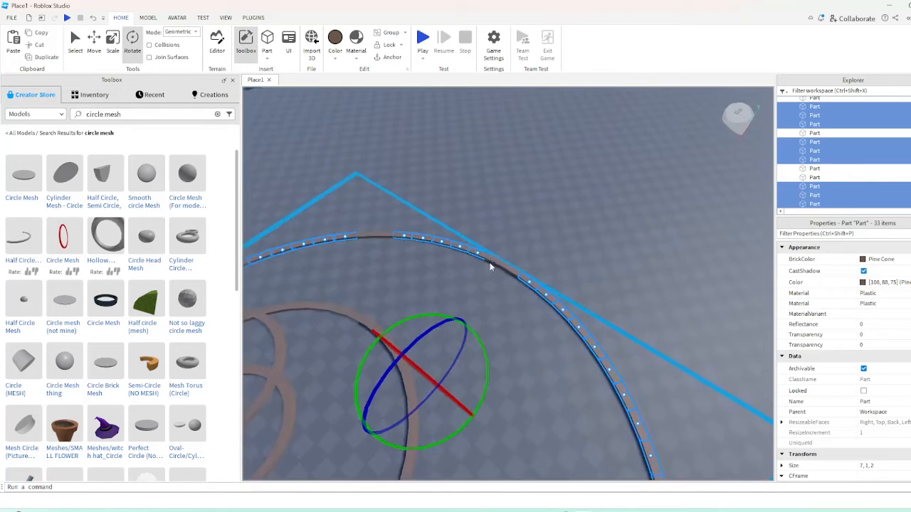
pyautogui.keyDown('shift'); pyautogui.click(492, 261); pyautogui.keyUp('shift')
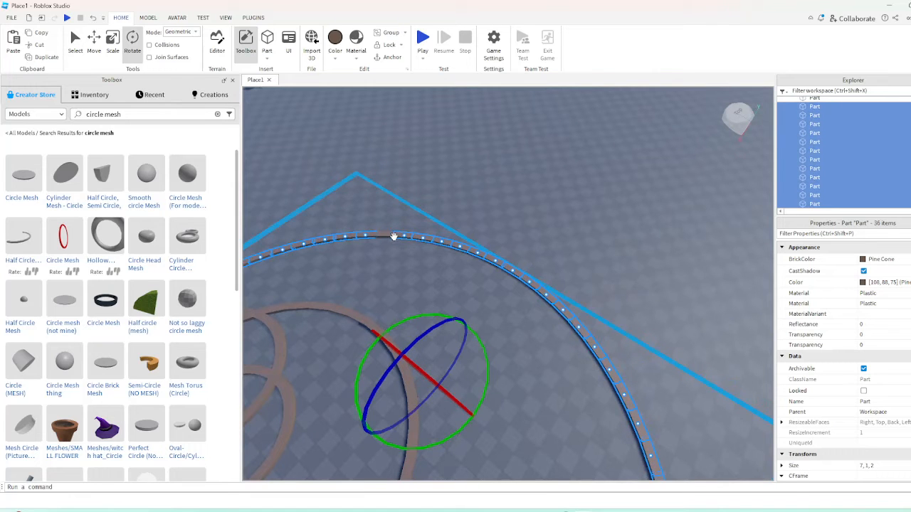
pyautogui.hotkey('ctrl', 'g')
# Duplicate the half-circle model and rotate the copy so that it stands upright above the flat one
pyautogui.scroll(-10, 463, 278)
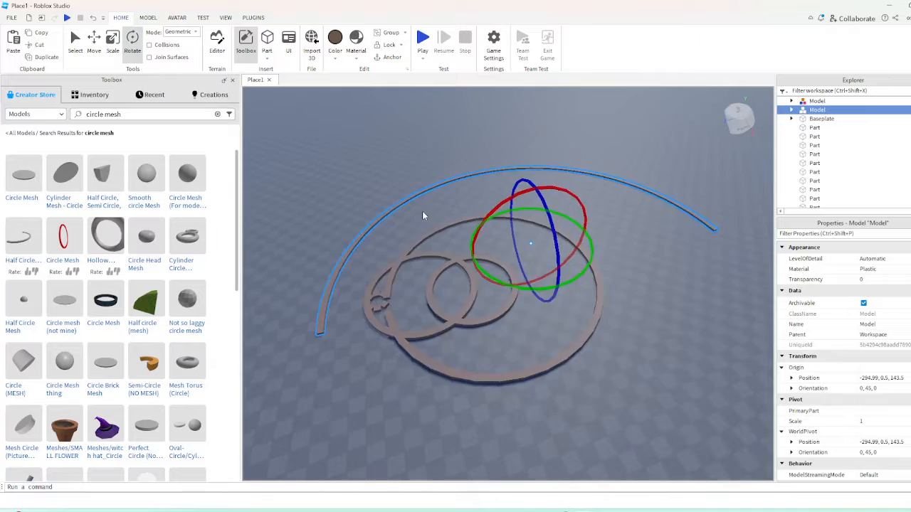
pyautogui.moveTo(422, 213); pyautogui.dragTo(425, 215, button='right')
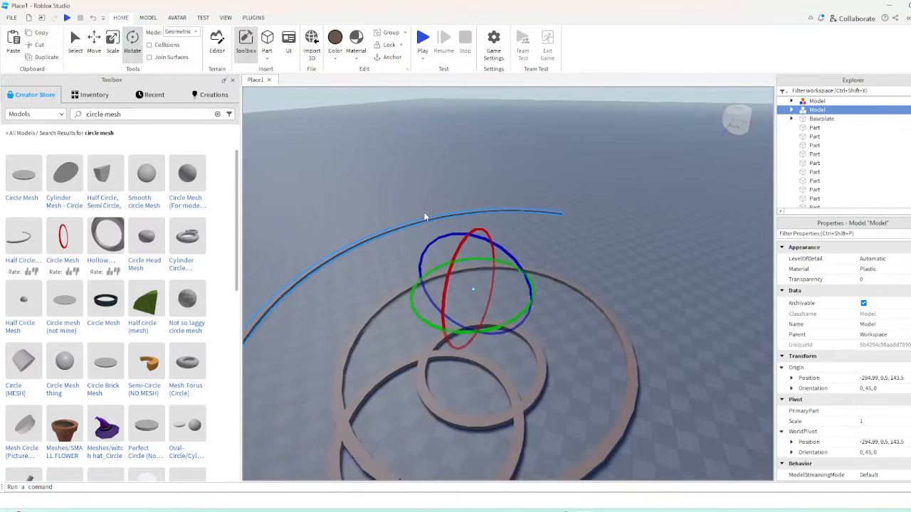
pyautogui.scroll(-2, 425, 215)
pyautogui.moveTo(433, 246); pyautogui.dragTo(514, 263)
pyautogui.click(601, 259)
pyautogui.moveTo(601, 259); pyautogui.dragTo(602, 259, button='right')
pyautogui.scroll(-3, 602, 259)
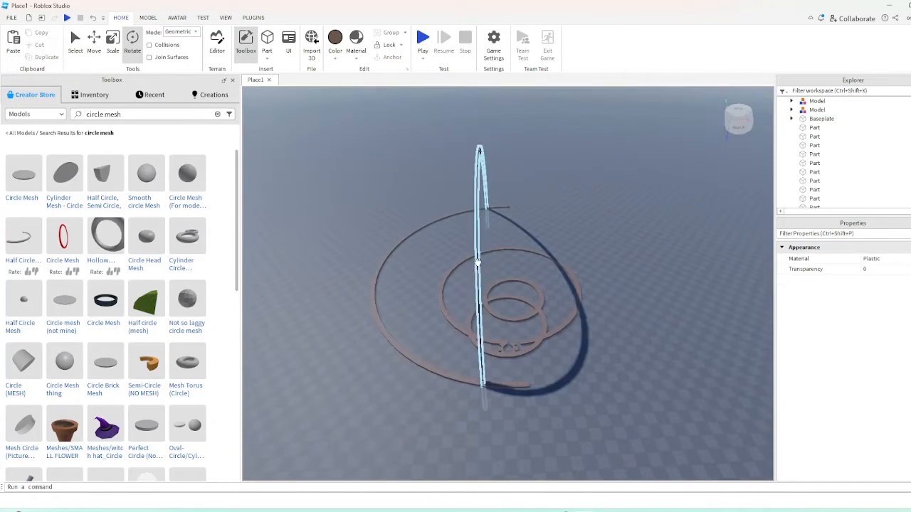
# Move the upright half circle horizontally so its feet meet the ends of the flat half circle
pyautogui.click(476, 257)
pyautogui.scroll(1, 476, 255)
pyautogui.click(95, 44)
pyautogui.scroll(1, 485, 257)
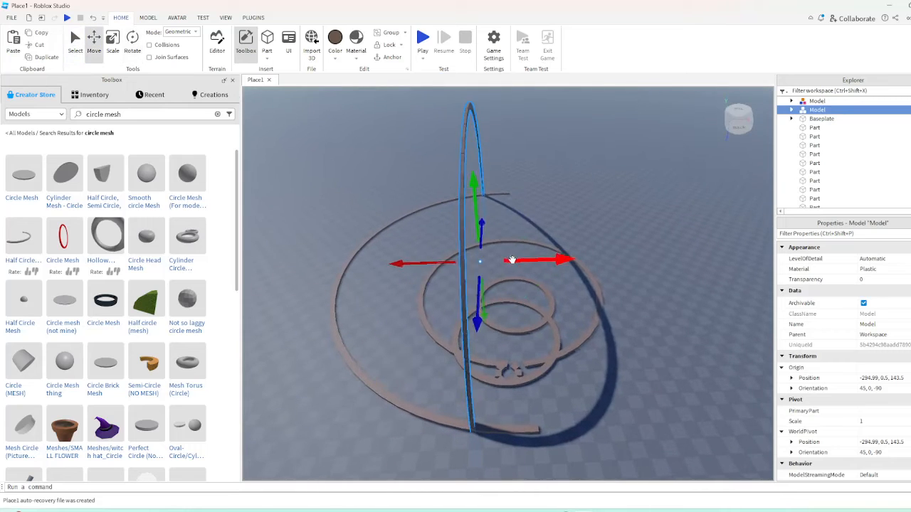
pyautogui.moveTo(511, 261); pyautogui.dragTo(556, 270)
pyautogui.click(609, 183)
pyautogui.scroll(3, 609, 183)
pyautogui.moveTo(610, 183); pyautogui.dragTo(609, 183, button='right')
pyautogui.scroll(-4, 539, 250)
pyautogui.moveTo(539, 250); pyautogui.dragTo(532, 232, button='right')
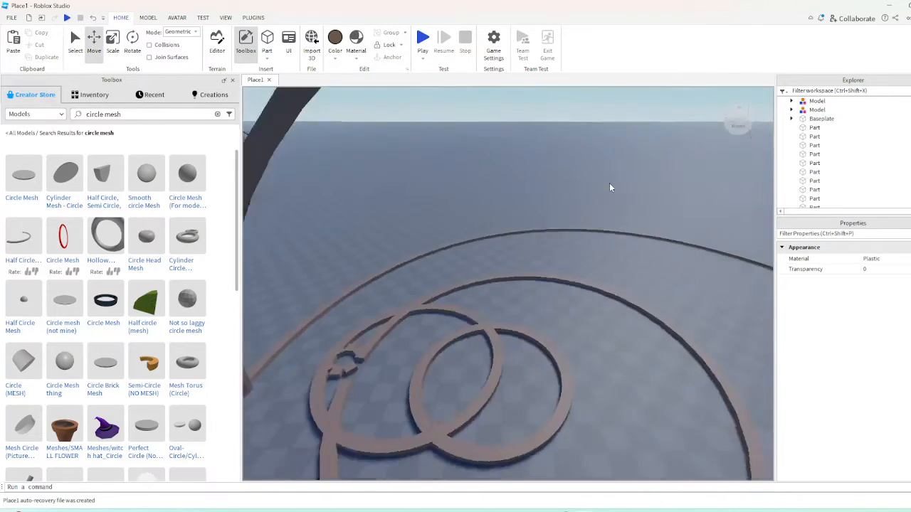
pyautogui.scroll(4, 533, 233)
pyautogui.moveTo(488, 195); pyautogui.dragTo(456, 169, button='right')
pyautogui.scroll(-4, 455, 168)
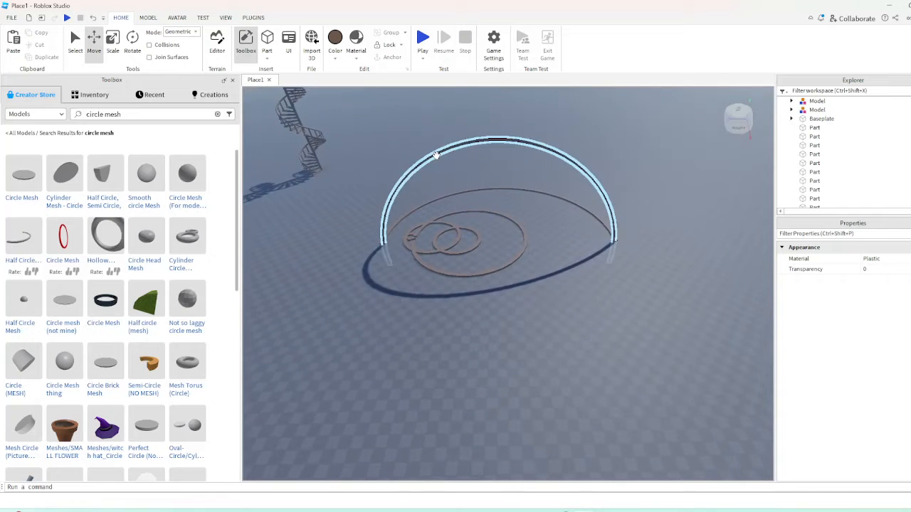
# Select all the circles and both half circles, then duplicate them and rotate the copy upright over the original
pyautogui.click(436, 154)
pyautogui.scroll(1, 351, 253)
pyautogui.click(351, 254)
pyautogui.scroll(3, 394, 270)
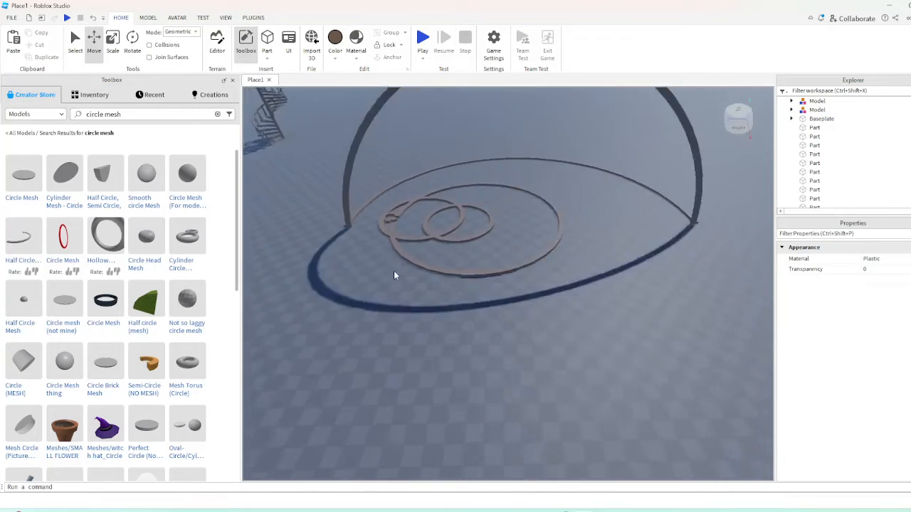
pyautogui.scroll(-4, 394, 270)
pyautogui.moveTo(338, 317); pyautogui.dragTo(614, 111)
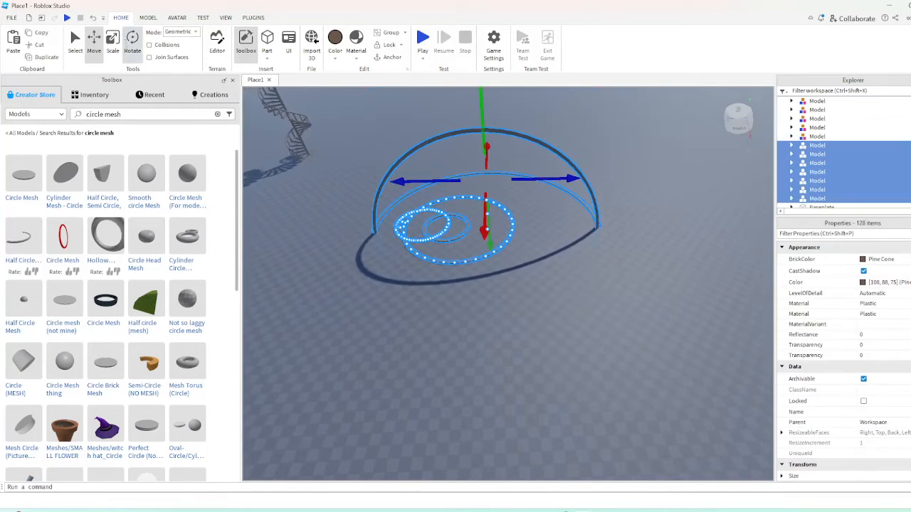
pyautogui.moveTo(436, 148); pyautogui.dragTo(509, 145)
pyautogui.click(489, 339)
pyautogui.moveTo(489, 337); pyautogui.dragTo(504, 279, button='right')
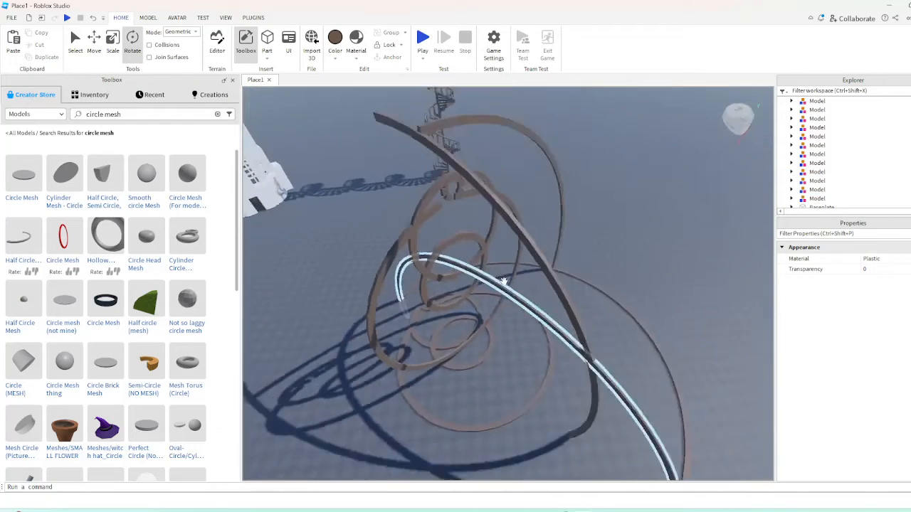
pyautogui.scroll(-2, 534, 264)
pyautogui.moveTo(565, 248); pyautogui.dragTo(545, 238, button='right')
pyautogui.scroll(-2, 544, 236)
# Select all circles and arcs and mirror them with GeomTools Reflect across the face of a block near the structure's centre
pyautogui.moveTo(405, 179); pyautogui.dragTo(592, 373)
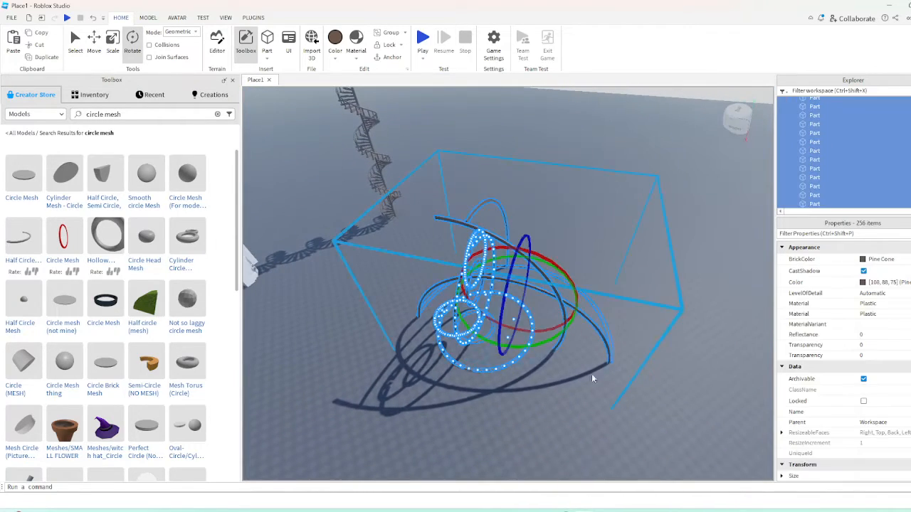
pyautogui.hotkey('ctrl', 'g')
pyautogui.moveTo(490, 244); pyautogui.dragTo(385, 320)
pyautogui.click(388, 410)
pyautogui.moveTo(393, 406); pyautogui.dragTo(648, 201)
pyautogui.press('w')
pyautogui.click(254, 18)
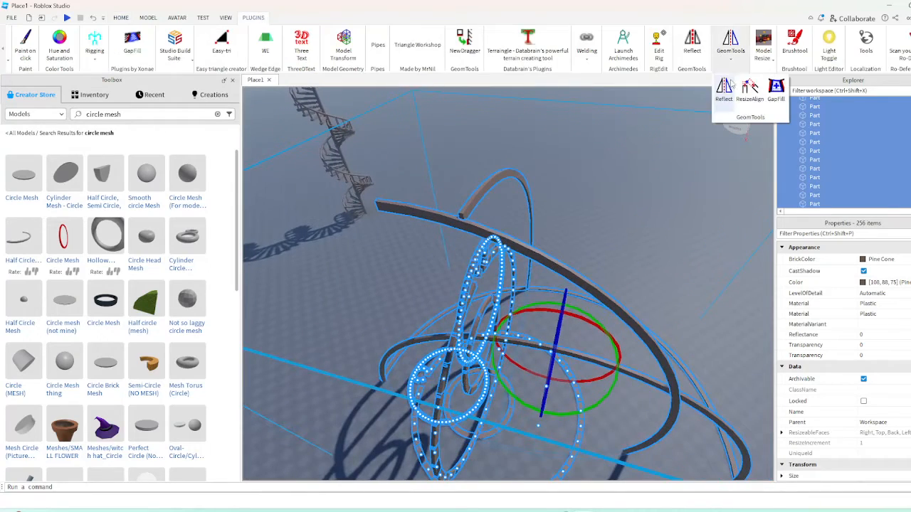
pyautogui.click(732, 85)
pyautogui.press('w')
pyautogui.moveTo(508, 245); pyautogui.dragTo(509, 244, button='right')
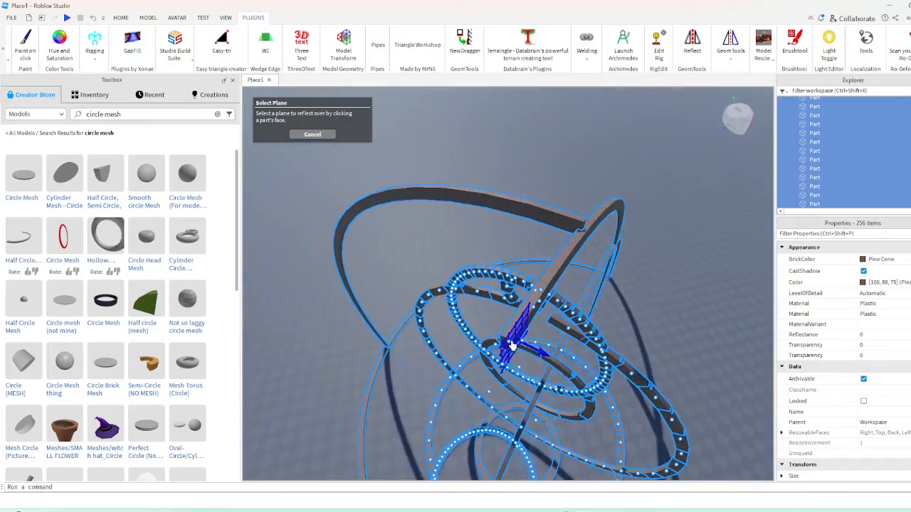
pyautogui.click(511, 345)
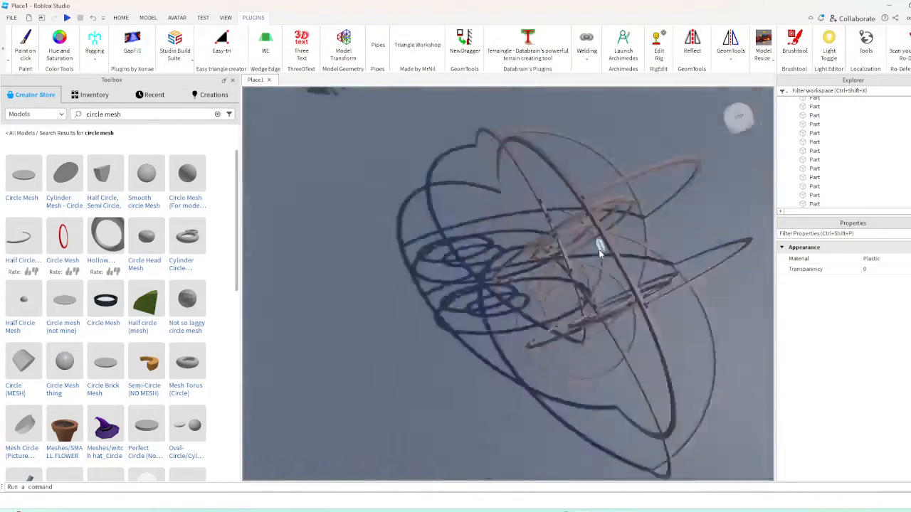
# Select the whole mirrored structure and reflect it again across the face of a block near the flat circles
pyautogui.moveTo(599, 254); pyautogui.dragTo(598, 251, button='right')
pyautogui.press('s')
pyautogui.moveTo(454, 175); pyautogui.dragTo(709, 342)
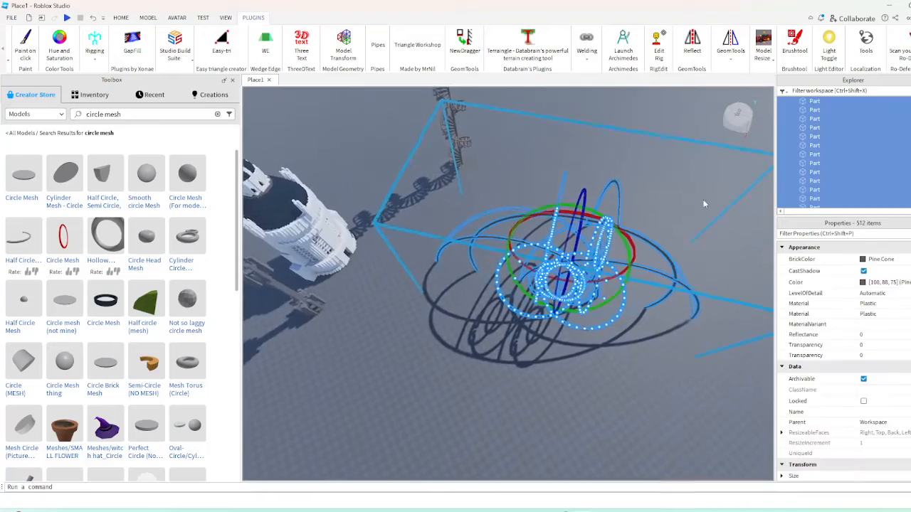
pyautogui.press('w')
pyautogui.press('d')
pyautogui.click(724, 88)
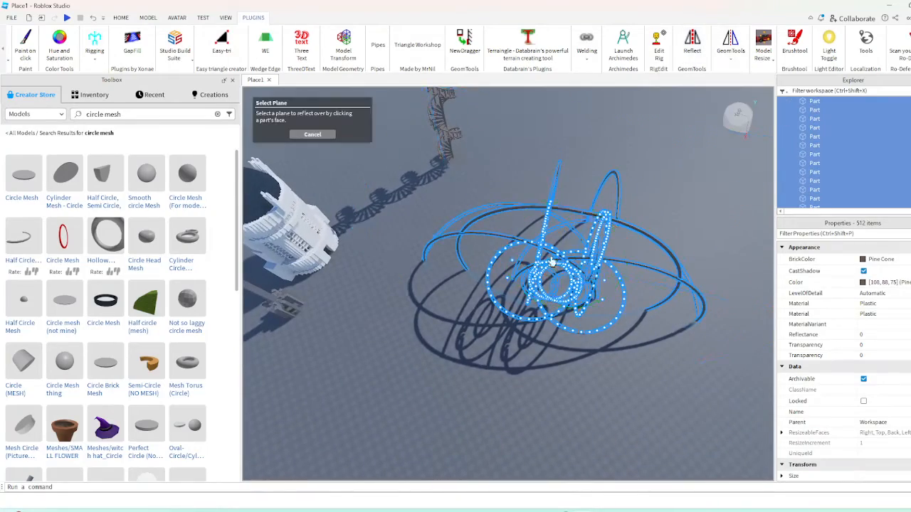
pyautogui.scroll(10, 509, 310)
pyautogui.scroll(-10, 510, 310)
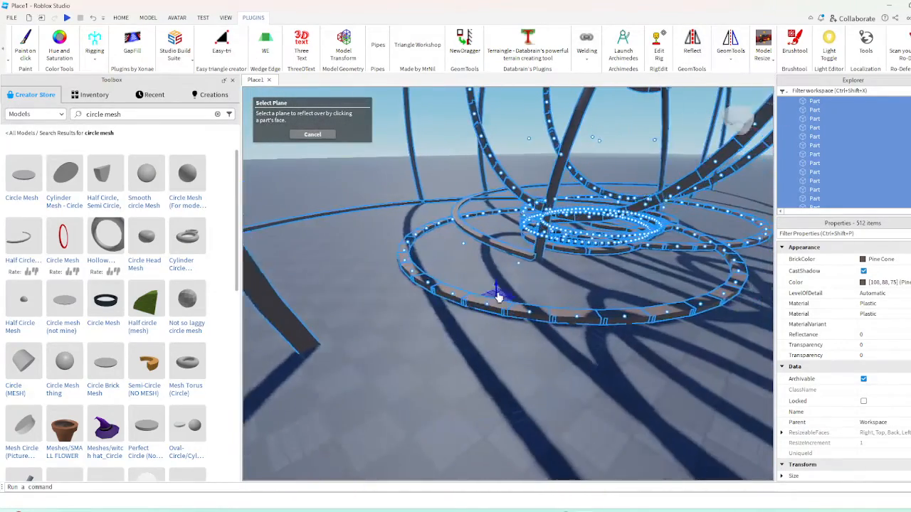
pyautogui.click(530, 254)
pyautogui.click(509, 324)
pyautogui.scroll(-10, 513, 322)
pyautogui.moveTo(509, 325); pyautogui.dragTo(518, 317, button='right')
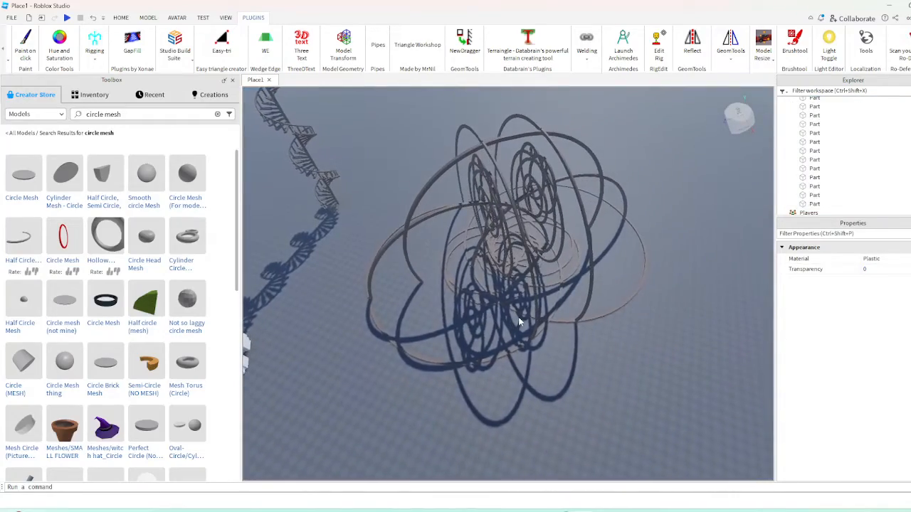
# Select the entire ring structure, duplicate it, and move the copy sideways to stand next to the original
pyautogui.scroll(8, 610, 225)
pyautogui.moveTo(483, 270); pyautogui.dragTo(467, 260, button='right')
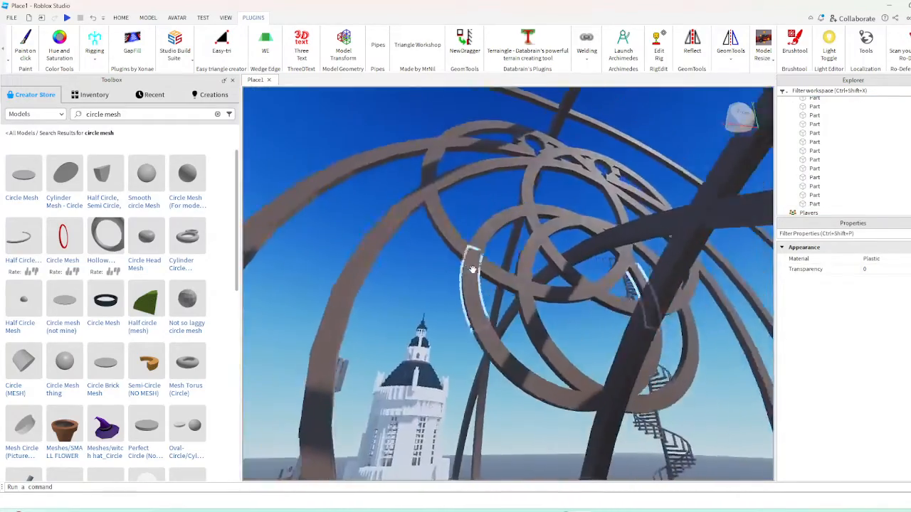
pyautogui.moveTo(533, 315); pyautogui.dragTo(532, 313, button='right')
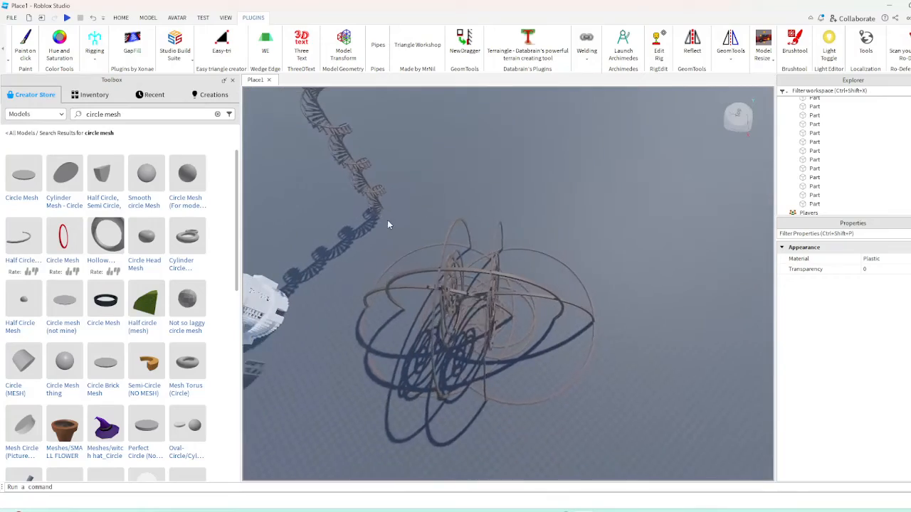
pyautogui.moveTo(390, 220); pyautogui.dragTo(648, 421)
pyautogui.moveTo(518, 359); pyautogui.dragTo(518, 358, button='right')
pyautogui.click(122, 19)
pyautogui.click(95, 43)
pyautogui.moveTo(500, 324); pyautogui.dragTo(500, 324, button='right')
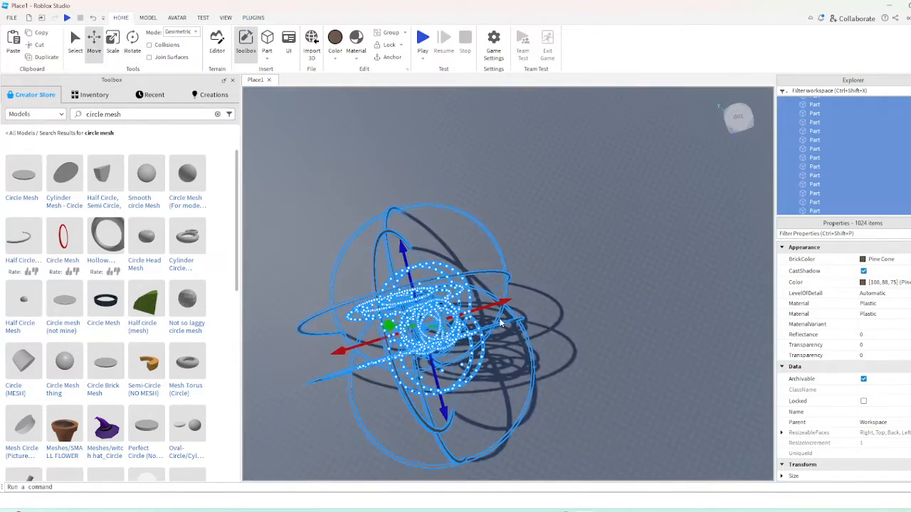
pyautogui.moveTo(506, 301); pyautogui.dragTo(629, 281)
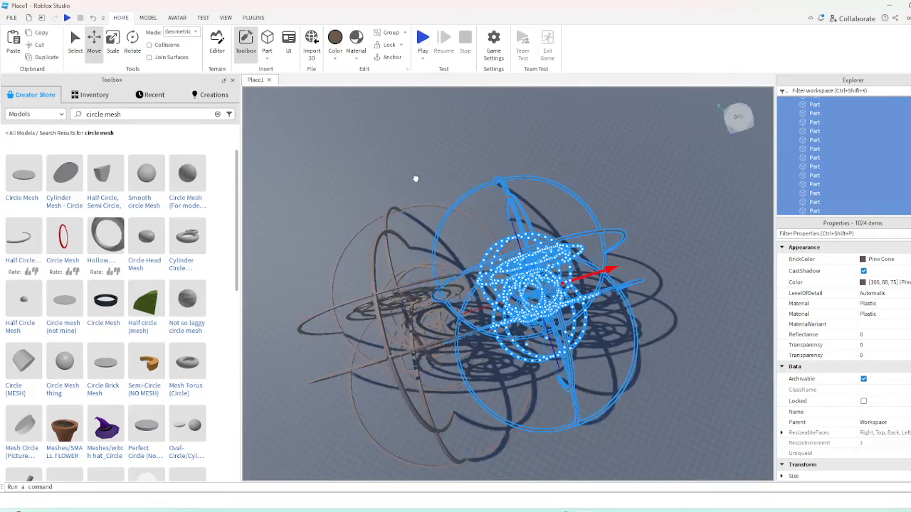
pyautogui.click(505, 188)
pyautogui.moveTo(521, 193); pyautogui.dragTo(520, 193, button='right')
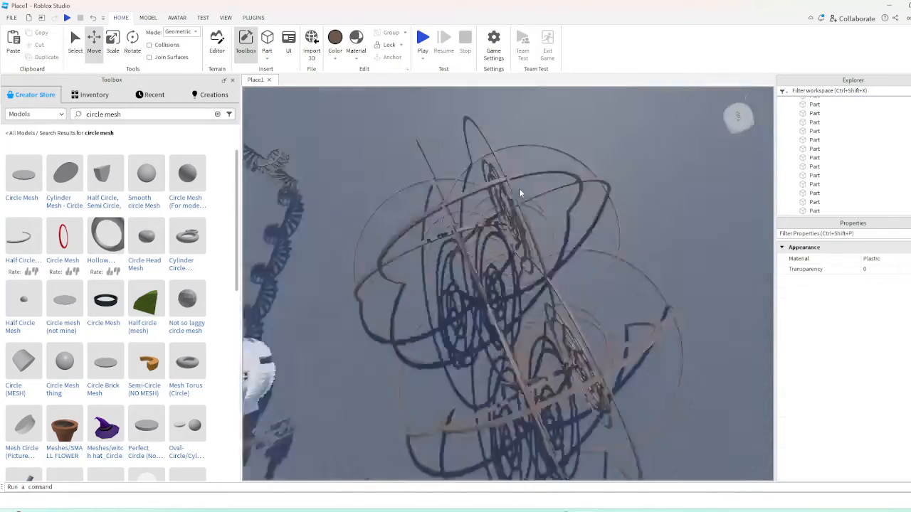
# Select both neighbouring ring structures and group them into a single model
pyautogui.scroll(5, 519, 193)
pyautogui.scroll(-10, 520, 193)
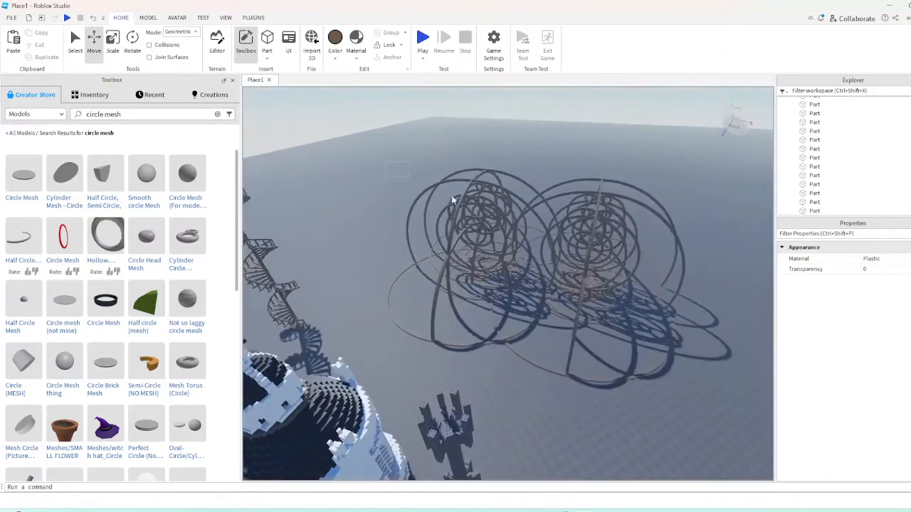
pyautogui.moveTo(385, 162); pyautogui.dragTo(711, 368)
pyautogui.hotkey('ctrl', 'g')
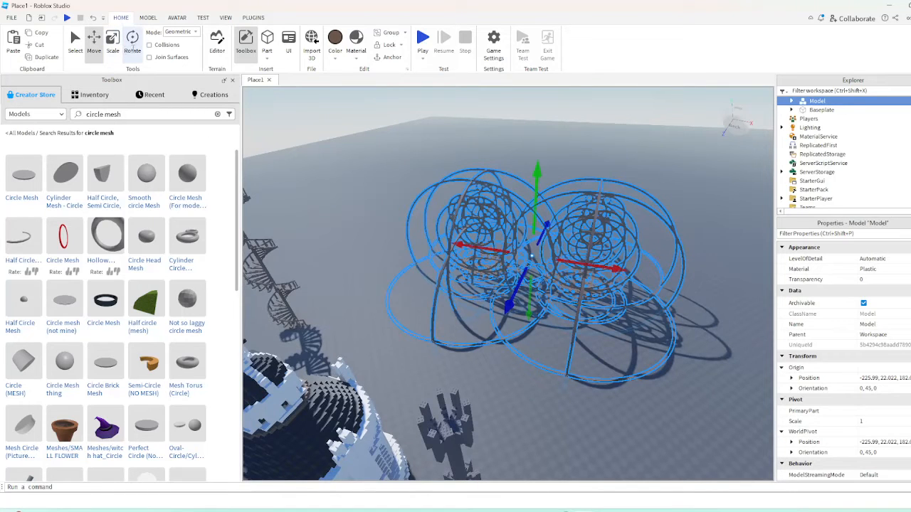
# Duplicate the grouped ring model and rotate the copy about the vertical axis through the original, finishing with a small extra turn
pyautogui.hotkey('ctrl', 'd')
pyautogui.click(133, 44)
pyautogui.moveTo(514, 302); pyautogui.dragTo(464, 290)
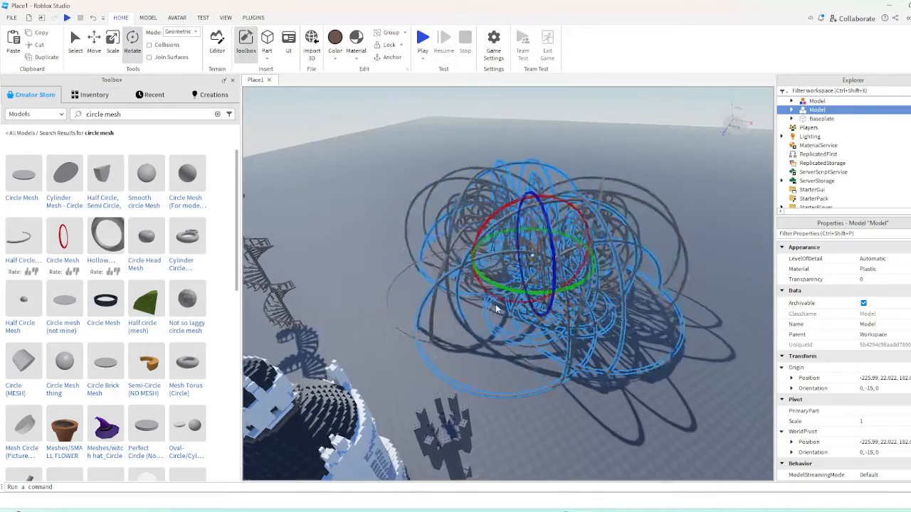
pyautogui.scroll(4, 496, 308)
pyautogui.moveTo(496, 308); pyautogui.dragTo(496, 308, button='right')
pyautogui.scroll(-3, 491, 271)
pyautogui.scroll(-1, 490, 242)
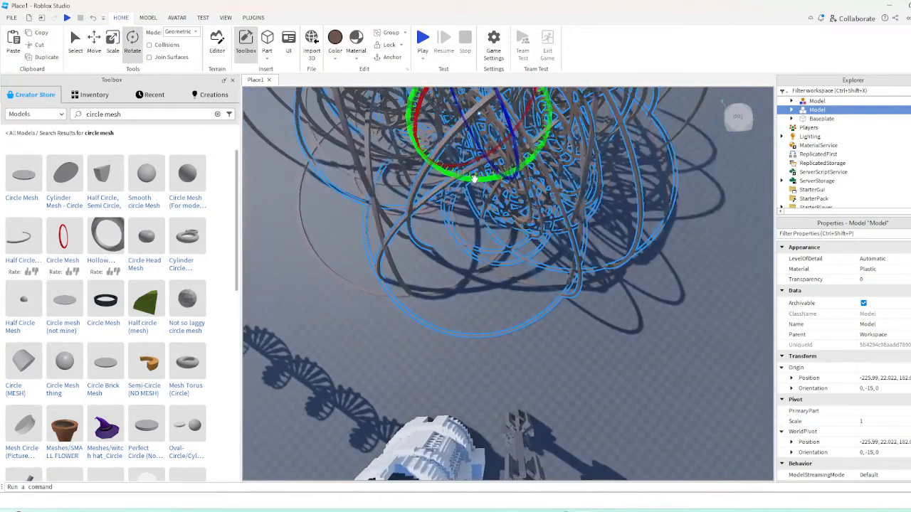
pyautogui.moveTo(479, 181); pyautogui.dragTo(482, 183)
pyautogui.click(631, 394)
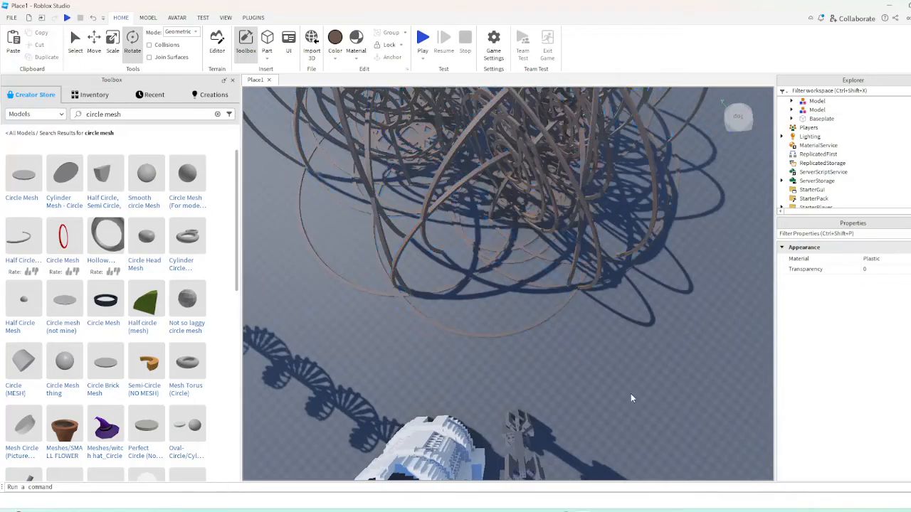
# Restore the selection of the duplicated ring model by undoing and rotate it further about the vertical axis
pyautogui.scroll(5, 621, 386)
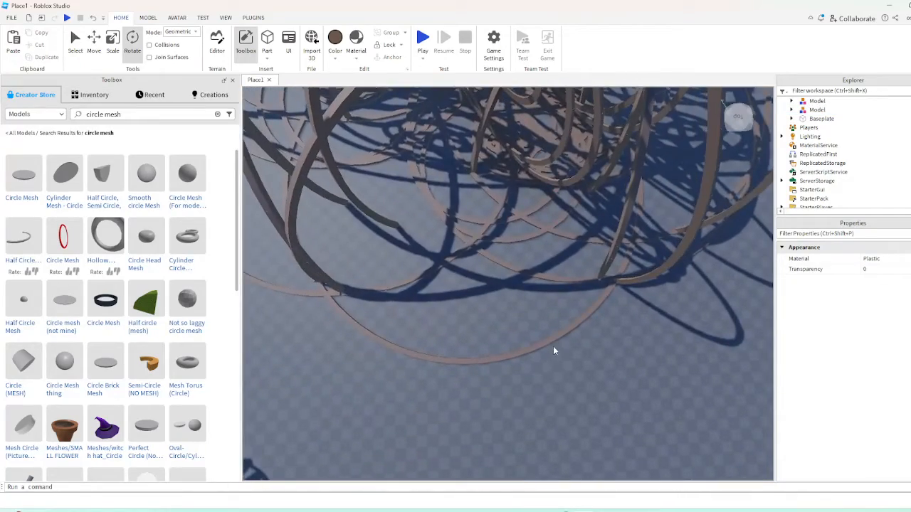
pyautogui.scroll(-5, 553, 348)
pyautogui.moveTo(553, 348); pyautogui.dragTo(680, 205, button='right')
pyautogui.press('d')
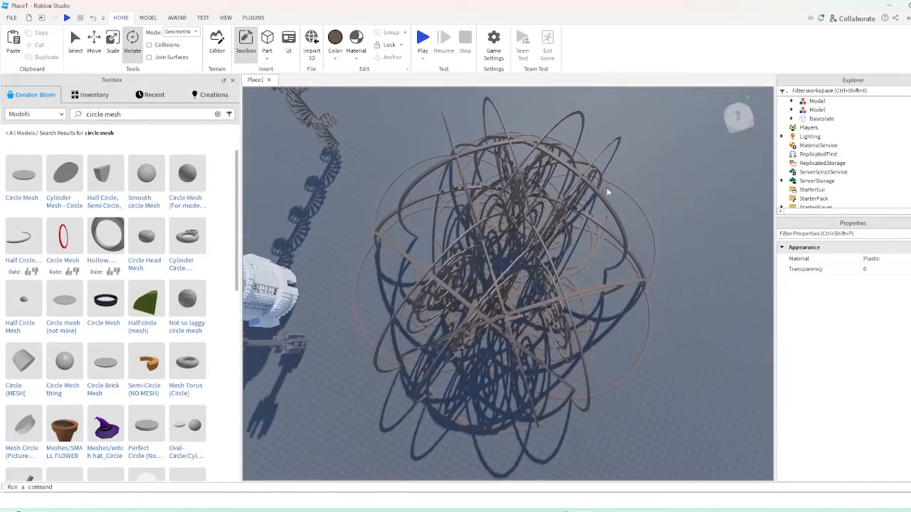
pyautogui.click(93, 17)
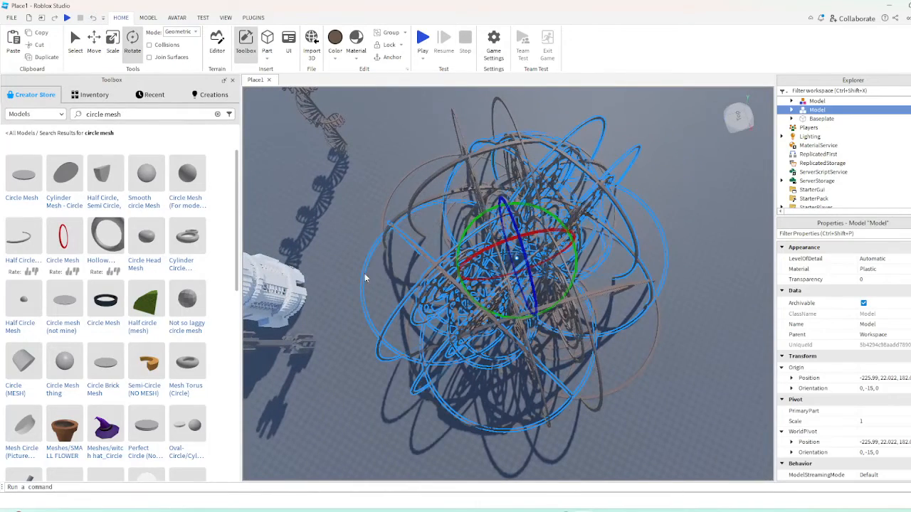
pyautogui.moveTo(462, 294); pyautogui.dragTo(442, 275)
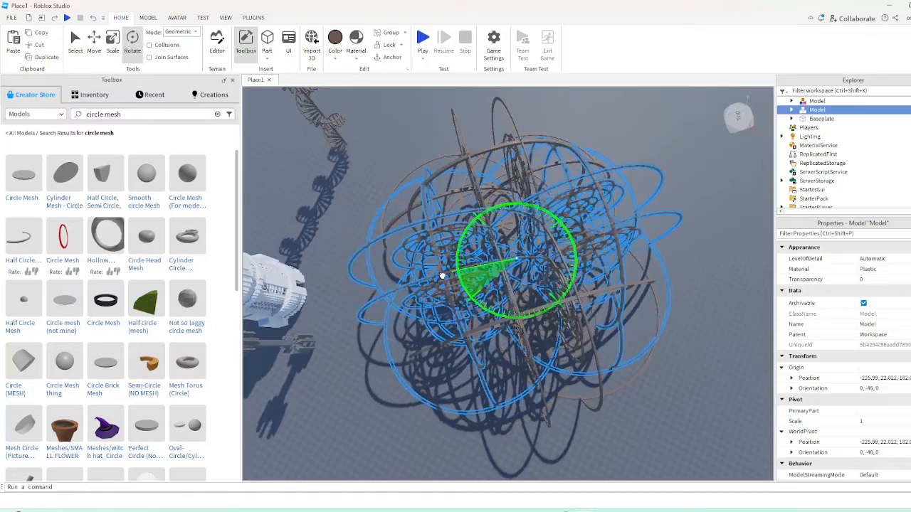
pyautogui.click(449, 173)
pyautogui.press('d')
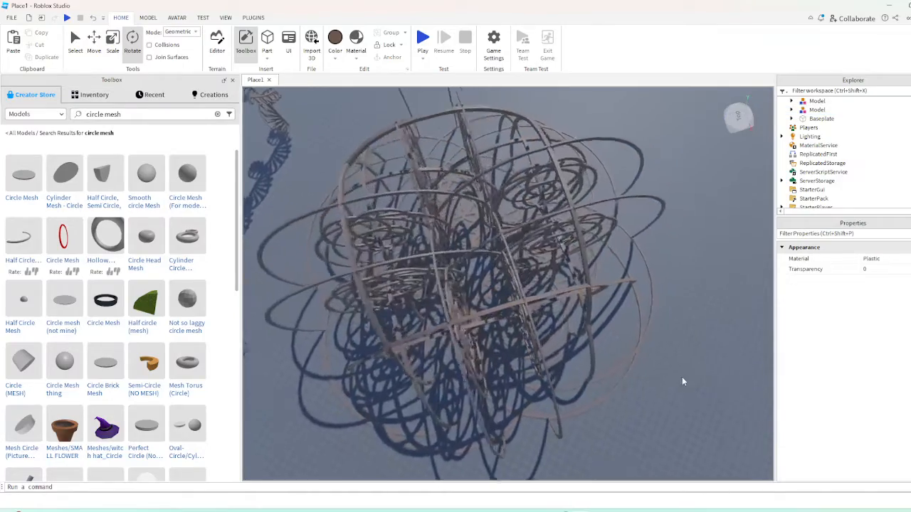
# Examine the combined ring structure from ground level, from among its arches and from high above
pyautogui.moveTo(682, 376)
pyautogui.mouseDown(button='right')
pyautogui.moveTo(617, 370)
pyautogui.moveTo(682, 377)
pyautogui.mouseUp(button='right')
pyautogui.press('w')
pyautogui.press('s')
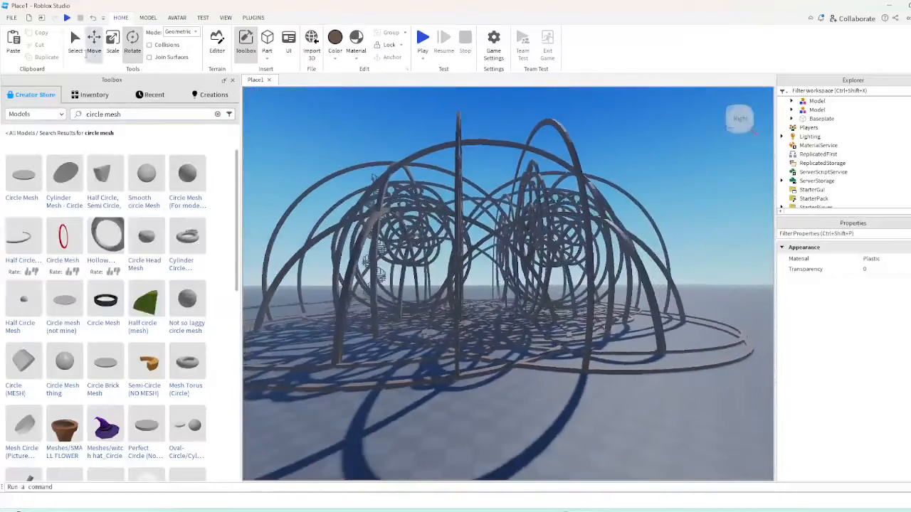
pyautogui.click(83, 53)
pyautogui.press('w')
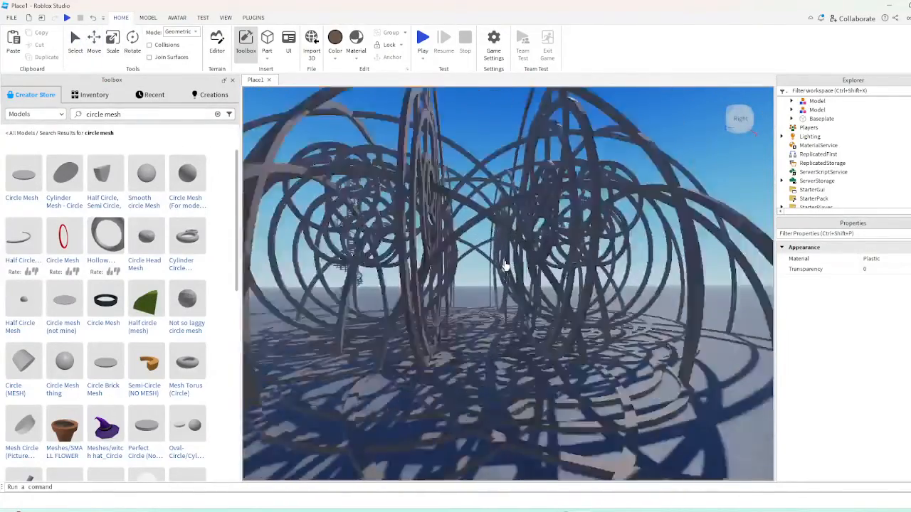
pyautogui.moveTo(505, 266); pyautogui.dragTo(532, 289, button='right')
pyautogui.press('s')
pyautogui.press('w')
pyautogui.moveTo(480, 241); pyautogui.dragTo(481, 242, button='right')
pyautogui.moveTo(519, 270); pyautogui.dragTo(482, 240, button='right')
pyautogui.press('s')
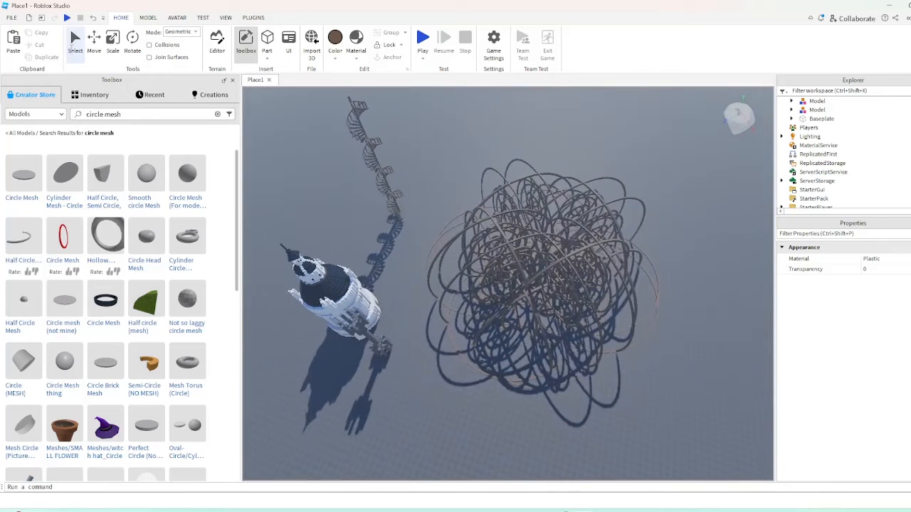
# Delete the whole combined ring structure beside the white tower
pyautogui.click(490, 215)
pyautogui.press('Delete')
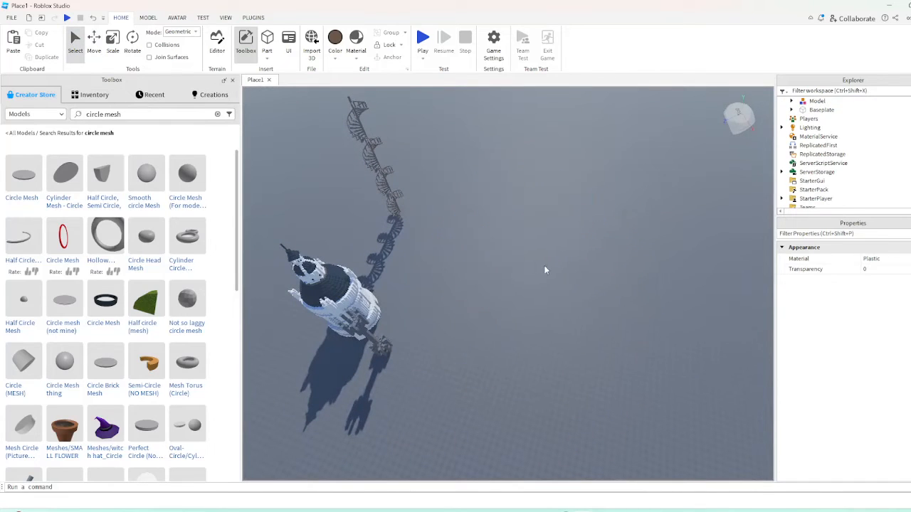
pyautogui.moveTo(544, 264); pyautogui.dragTo(542, 259, button='right')
# Duplicate the forked pillar model into four pillars standing as two opposite pairs and select all four
pyautogui.click(438, 276)
pyautogui.press('f')
pyautogui.moveTo(483, 290); pyautogui.dragTo(487, 292, button='right')
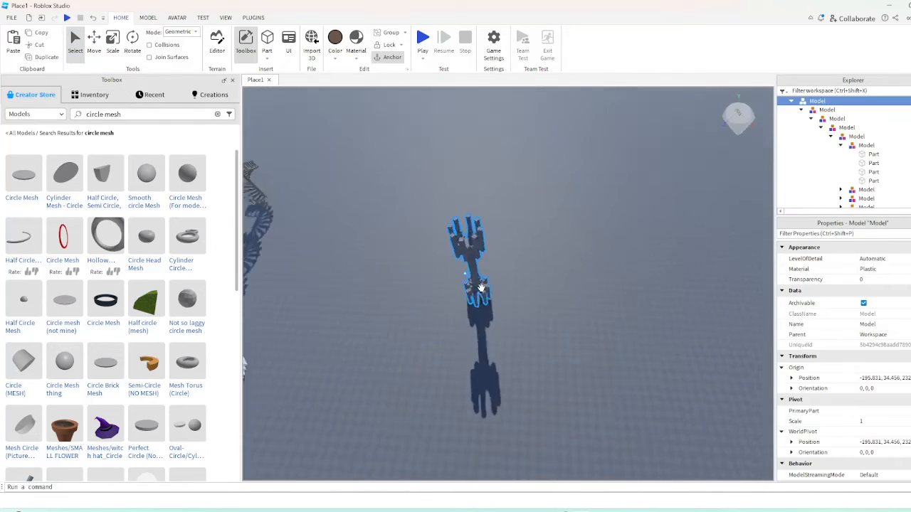
pyautogui.press('d')
pyautogui.moveTo(515, 282); pyautogui.dragTo(654, 250)
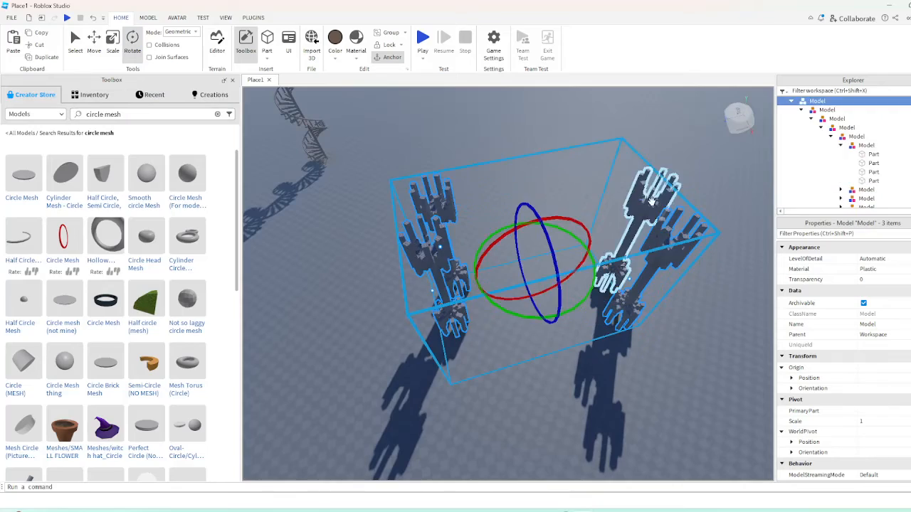
# Duplicate the four selected pillars and rotate the copies about the vertical axis around their common centre
pyautogui.moveTo(526, 314); pyautogui.dragTo(451, 275)
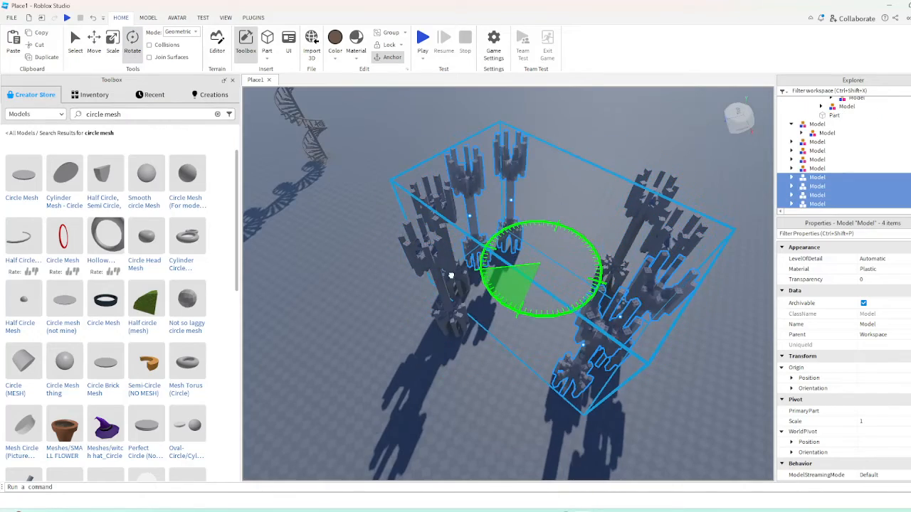
pyautogui.scroll(3, 424, 305)
pyautogui.moveTo(451, 274); pyautogui.dragTo(470, 294, button='right')
pyautogui.scroll(-8, 469, 294)
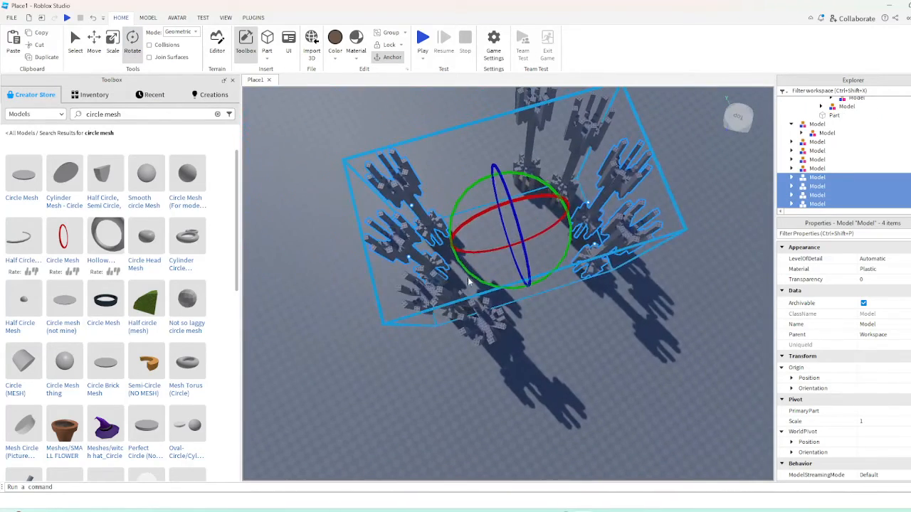
# Select all eight pillars, duplicate them, and rotate the copies about the vertical axis to close the ring
pyautogui.moveTo(473, 277); pyautogui.dragTo(474, 272)
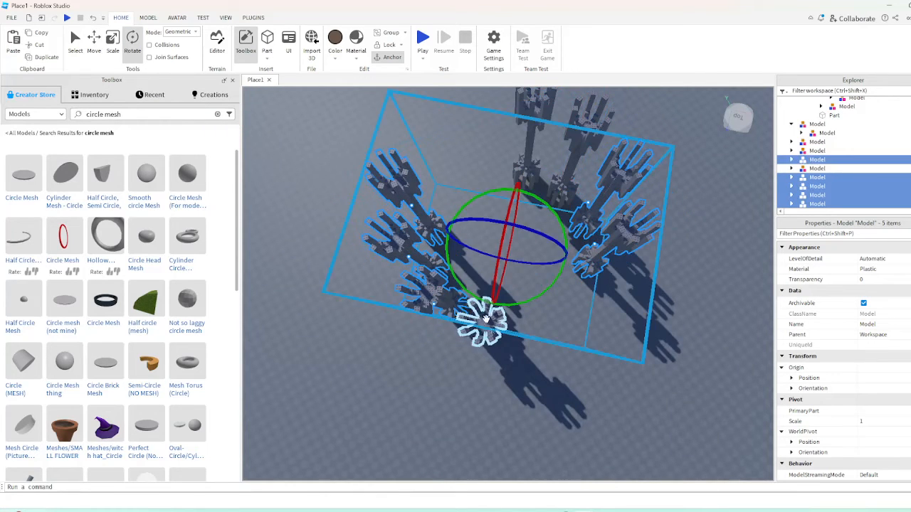
pyautogui.keyDown('ctrl'); pyautogui.click(486, 319); pyautogui.keyUp('ctrl')
pyautogui.moveTo(497, 320); pyautogui.dragTo(498, 302, button='right')
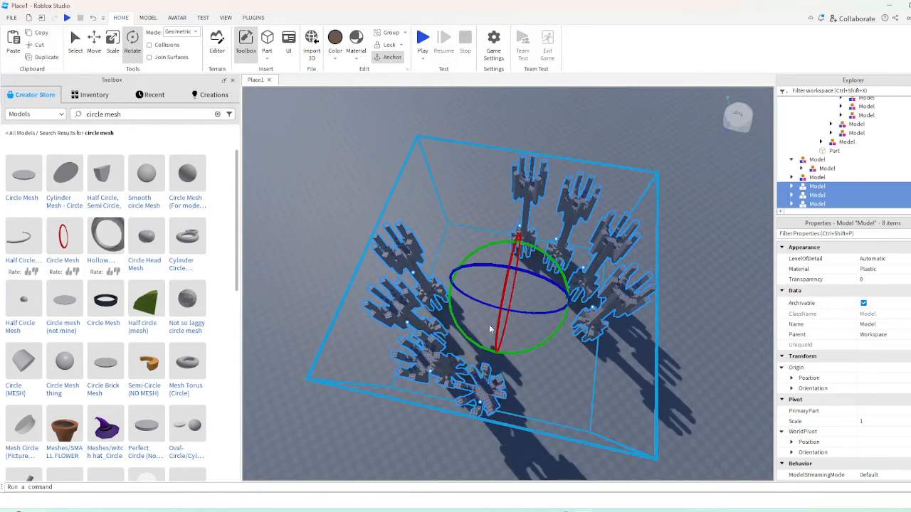
pyautogui.moveTo(482, 346); pyautogui.dragTo(444, 192)
pyautogui.click(567, 134)
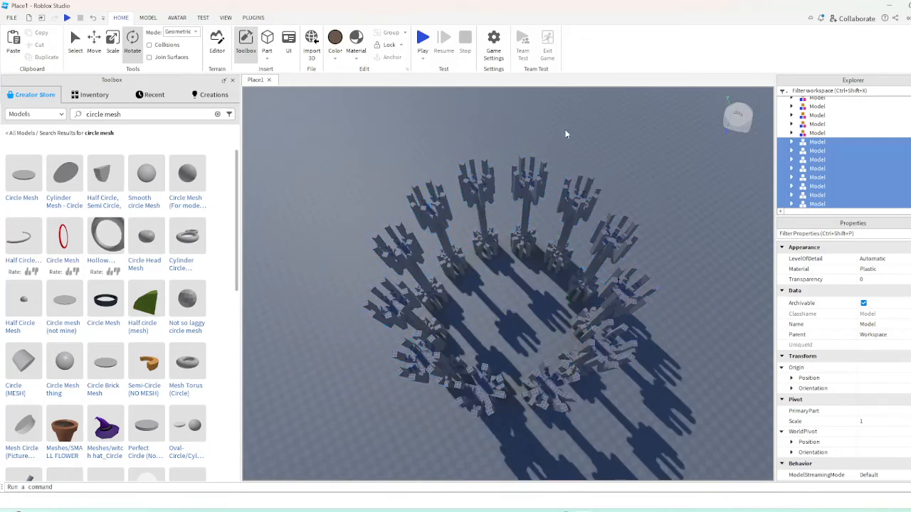
# Delete the surplus pillars that crowd their neighbours in the ring
pyautogui.scroll(5, 629, 223)
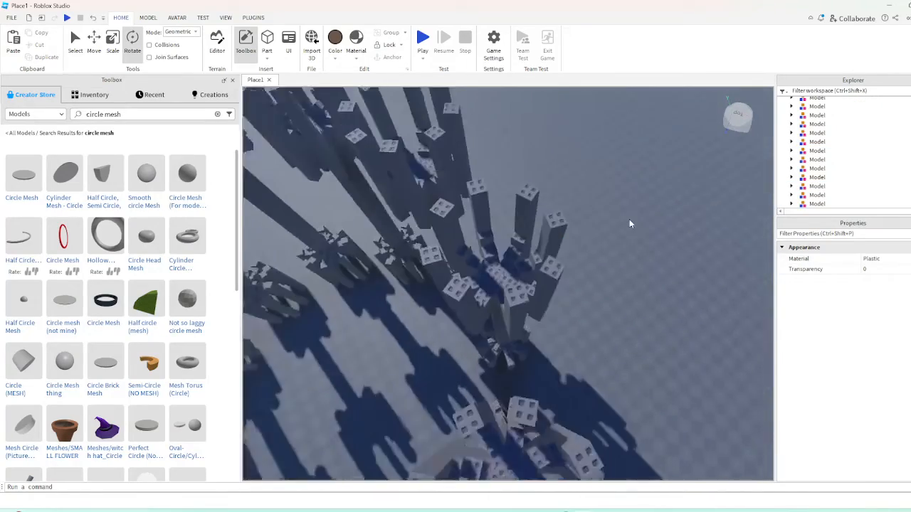
pyautogui.moveTo(630, 223); pyautogui.dragTo(628, 224, button='right')
pyautogui.scroll(-6, 629, 224)
pyautogui.click(618, 254)
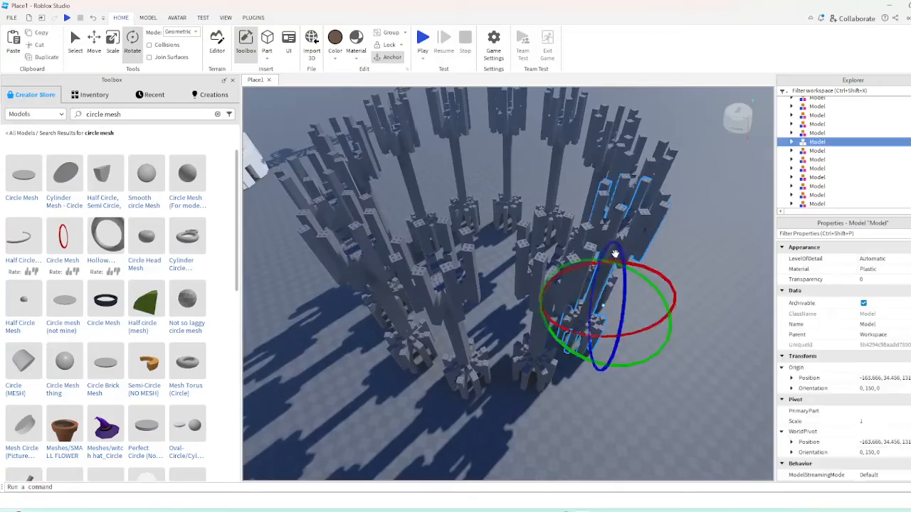
pyautogui.press('Delete')
pyautogui.moveTo(621, 280); pyautogui.dragTo(621, 282, button='right')
pyautogui.scroll(-3, 522, 168)
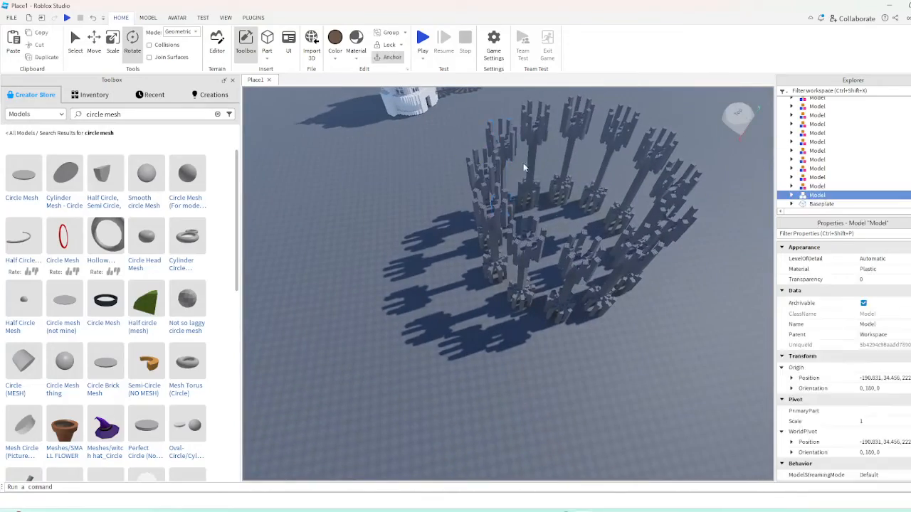
pyautogui.press('Delete')
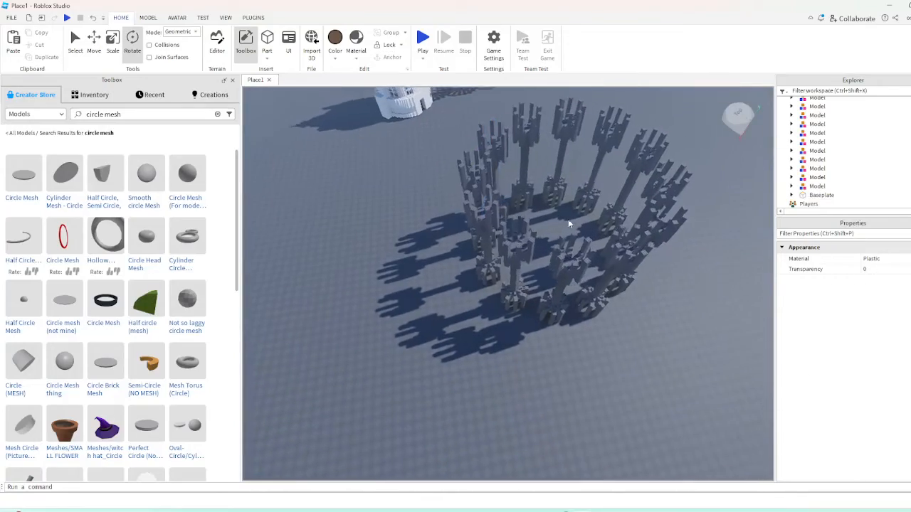
# Select every pillar in the ring and group them into a single model
pyautogui.scroll(5, 568, 220)
pyautogui.moveTo(568, 219); pyautogui.dragTo(568, 219, button='right')
pyautogui.scroll(-4, 646, 312)
pyautogui.moveTo(646, 313); pyautogui.dragTo(647, 313, button='right')
pyautogui.scroll(-5, 646, 314)
pyautogui.scroll(-3, 664, 226)
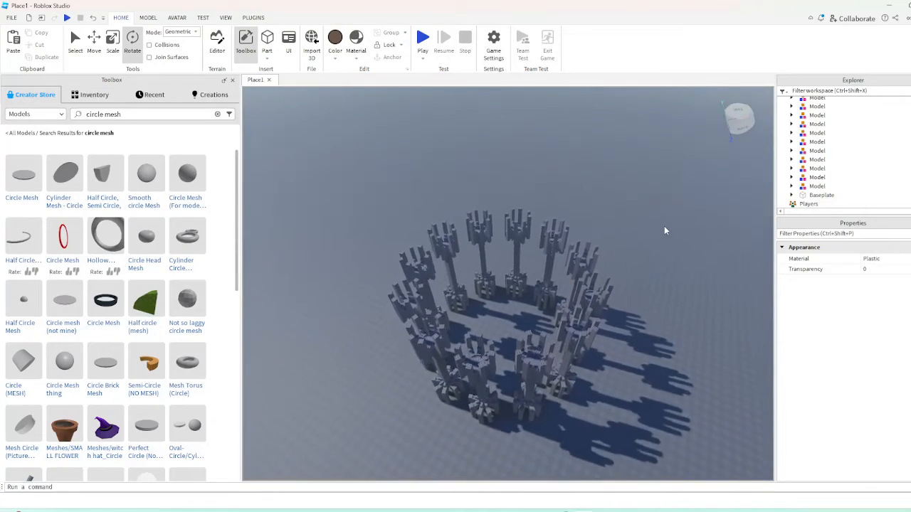
pyautogui.scroll(7, 661, 226)
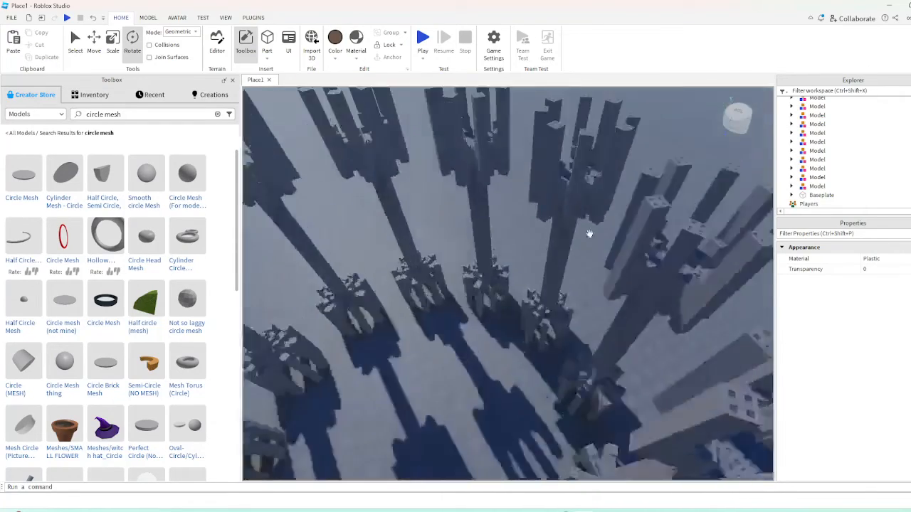
pyautogui.scroll(-7, 589, 234)
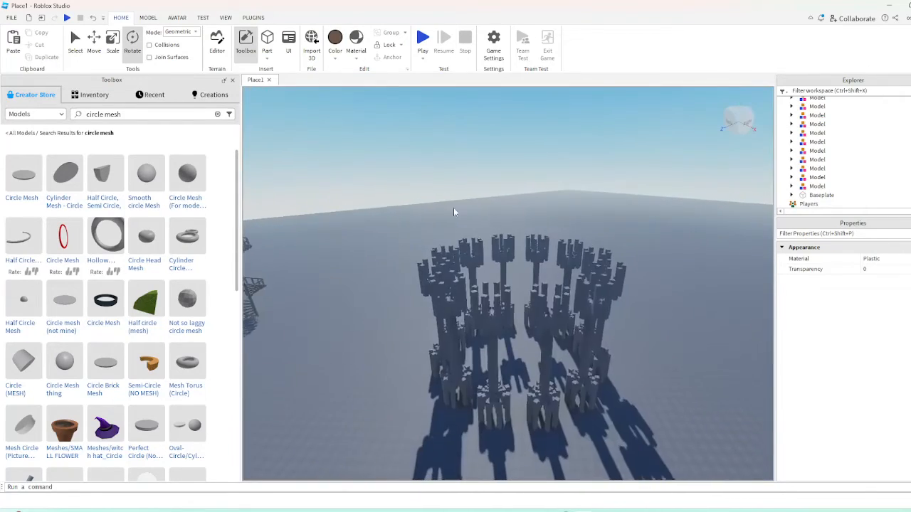
pyautogui.moveTo(373, 190); pyautogui.dragTo(606, 396)
pyautogui.click(666, 417)
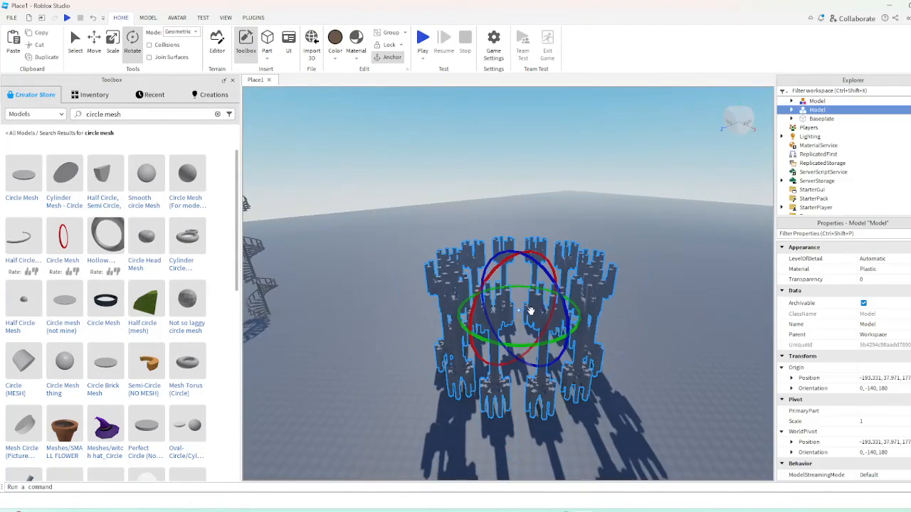
# Duplicate the pillar ring above the original, enlarge the copy to scale 1.514 and lower it toward the original
pyautogui.hotkey('ctrl', 'd')
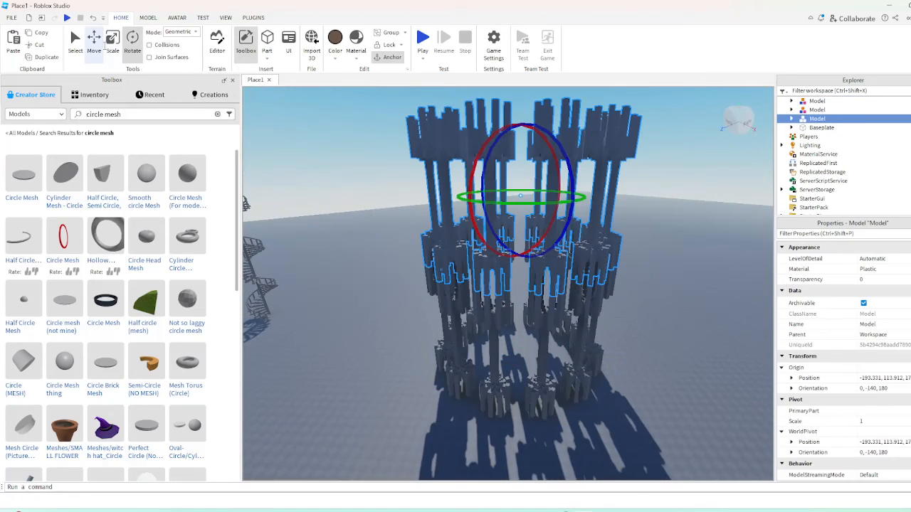
pyautogui.click(111, 41)
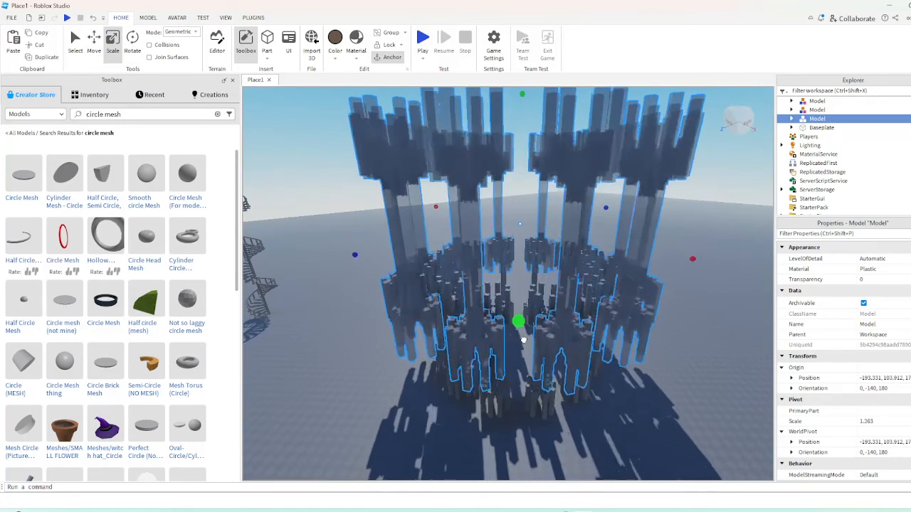
pyautogui.hotkey('ctrl', '2')
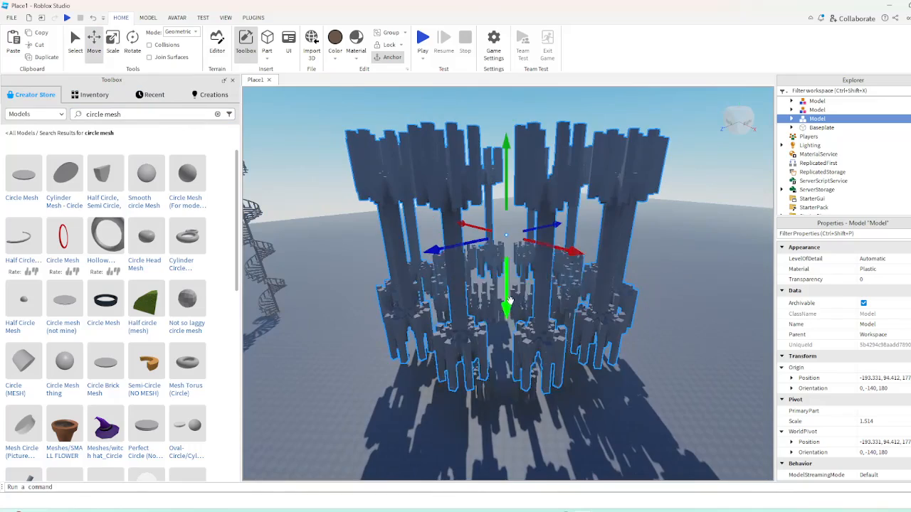